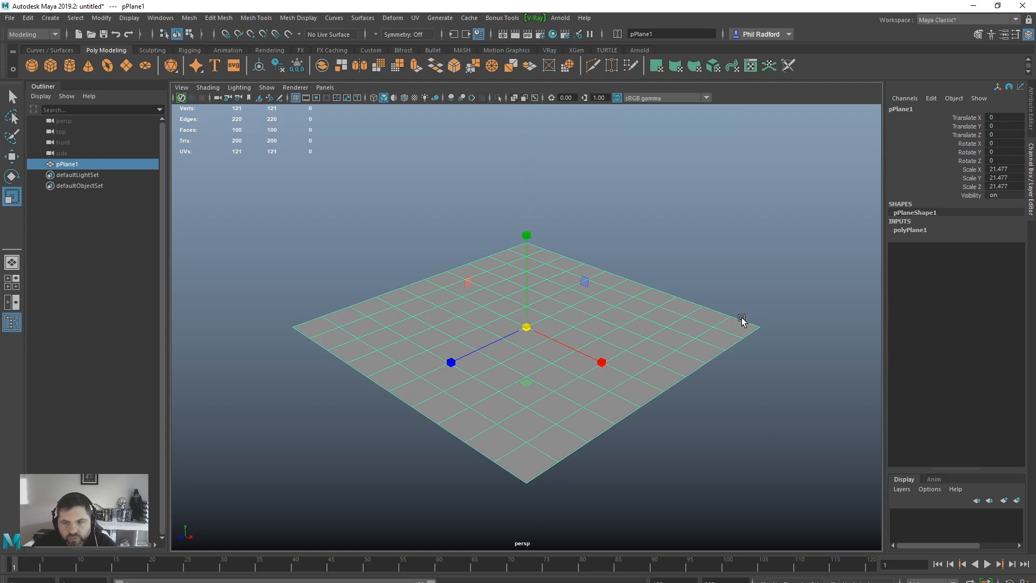
- Try to set the plane's width and height subdivisions to 1200
right_click_drag(813, 301, 819, 300, "alt")
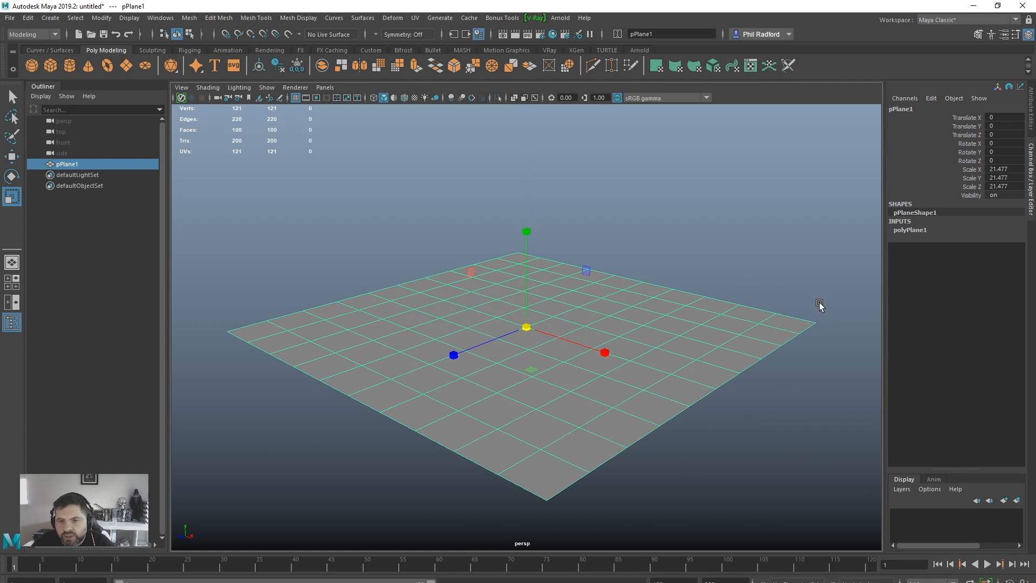
middle_click_drag(819, 299, 797, 286, "alt")
left_click(907, 229)
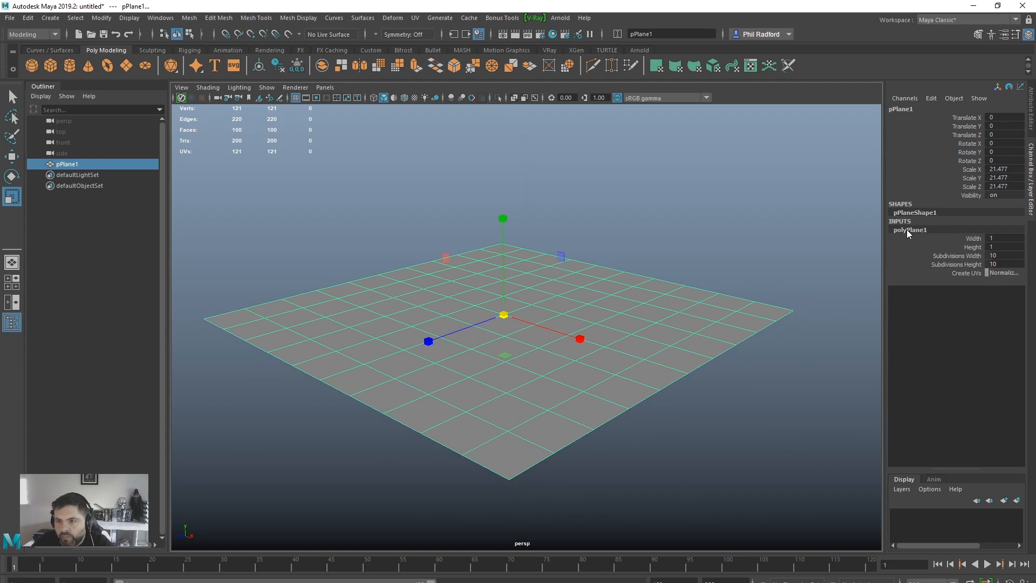
left_click_drag(993, 255, 997, 262)
left_click(998, 262)
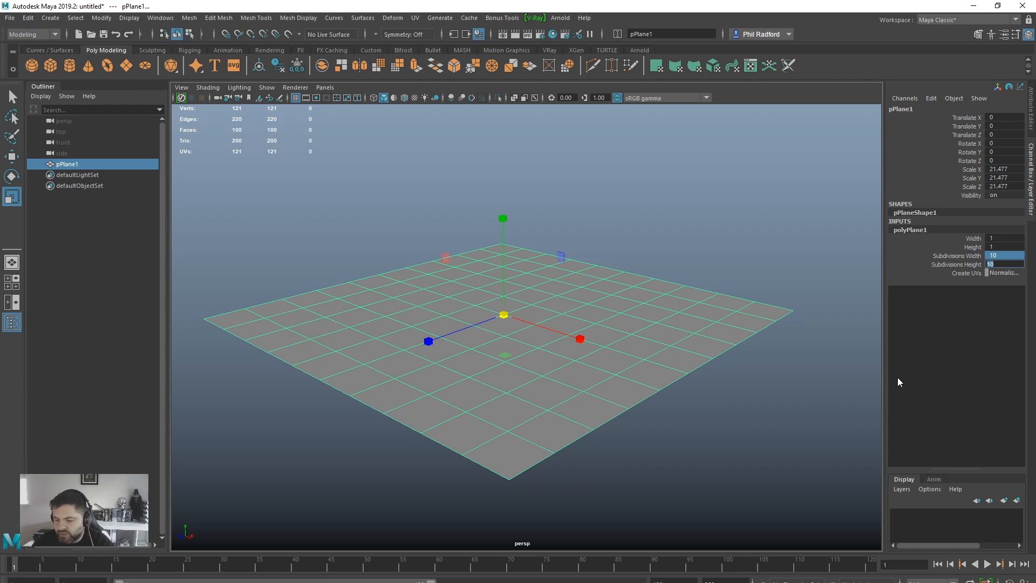
type("1200")
key("Return")
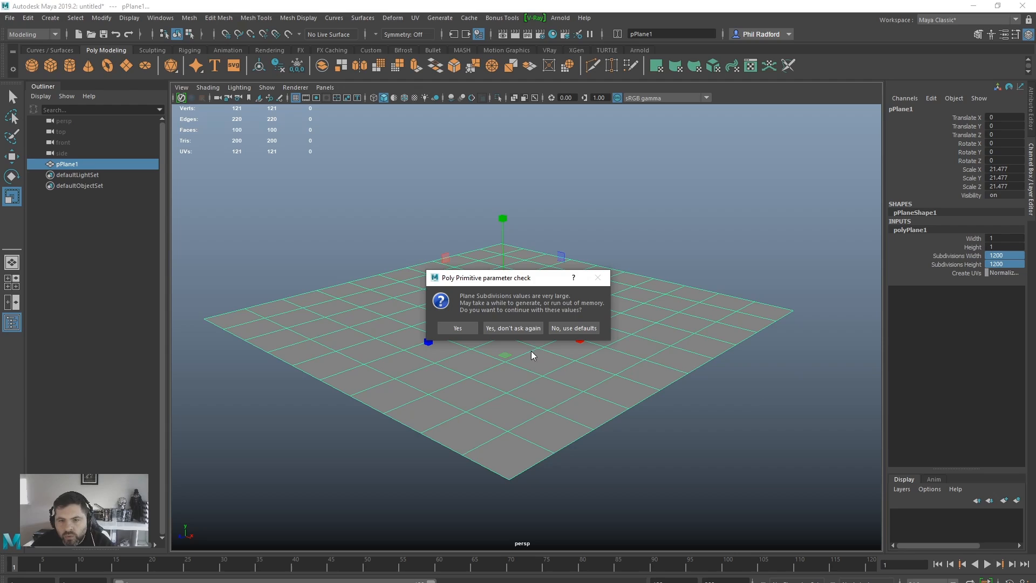
left_click(578, 328)
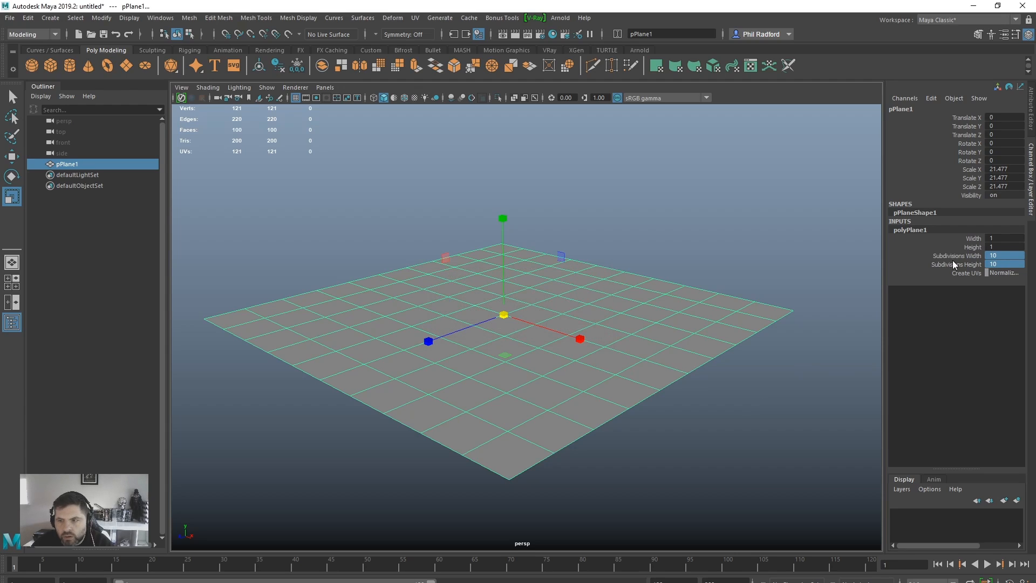
- Set the plane's width and height subdivisions to 120
left_click(1002, 263)
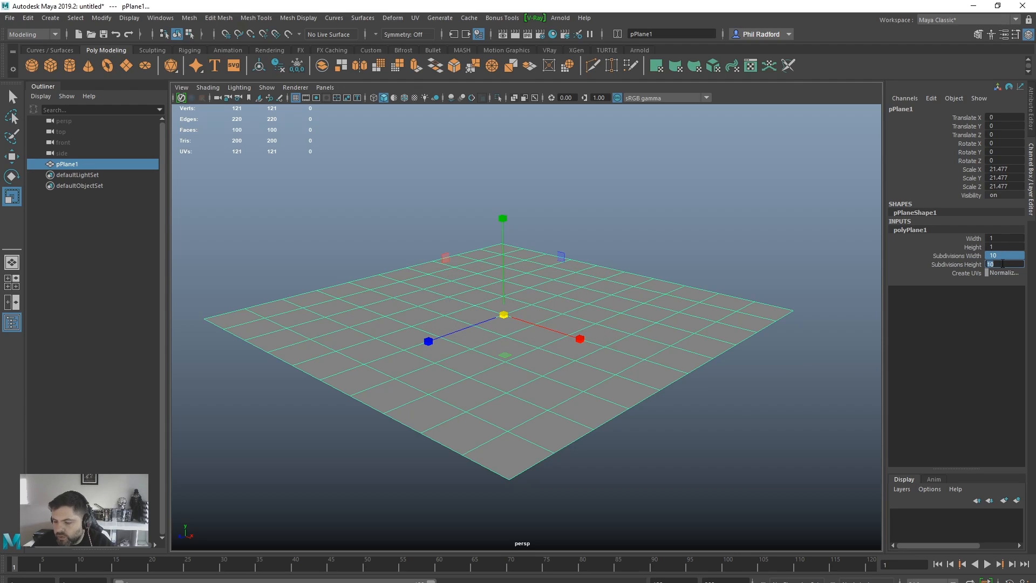
type("120")
key("Return")
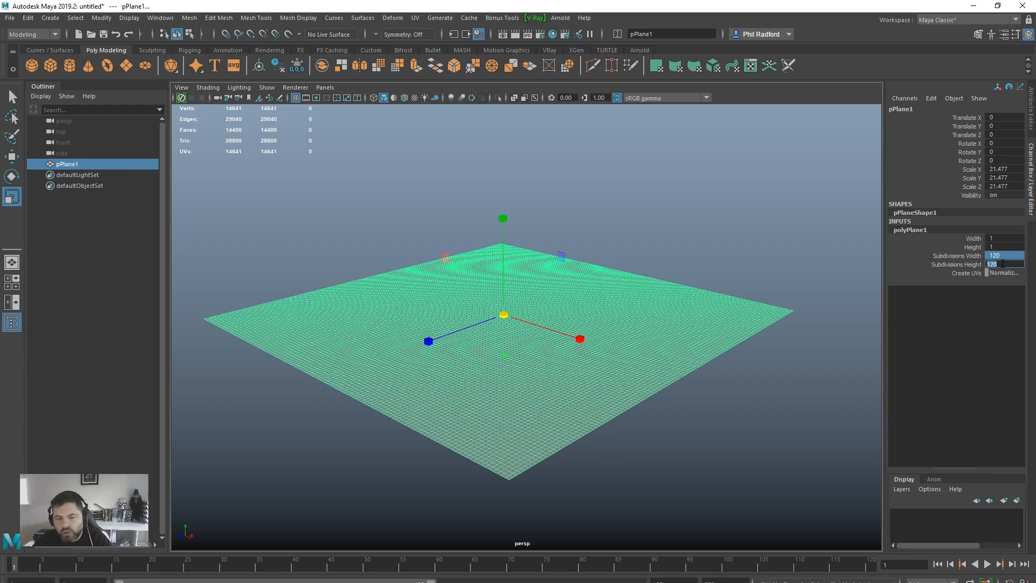
left_click_drag(730, 470, 740, 435, "alt")
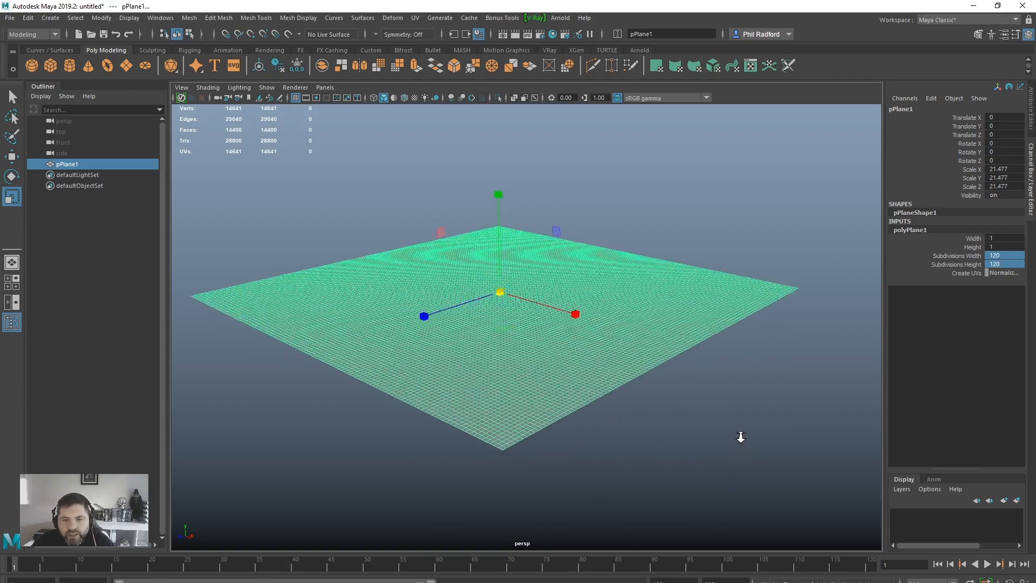
right_click_drag(739, 436, 790, 430, "alt")
left_click_drag(702, 422, 704, 430, "alt")
middle_click_drag(693, 430, 725, 416, "alt")
right_click_drag(726, 416, 750, 410, "alt")
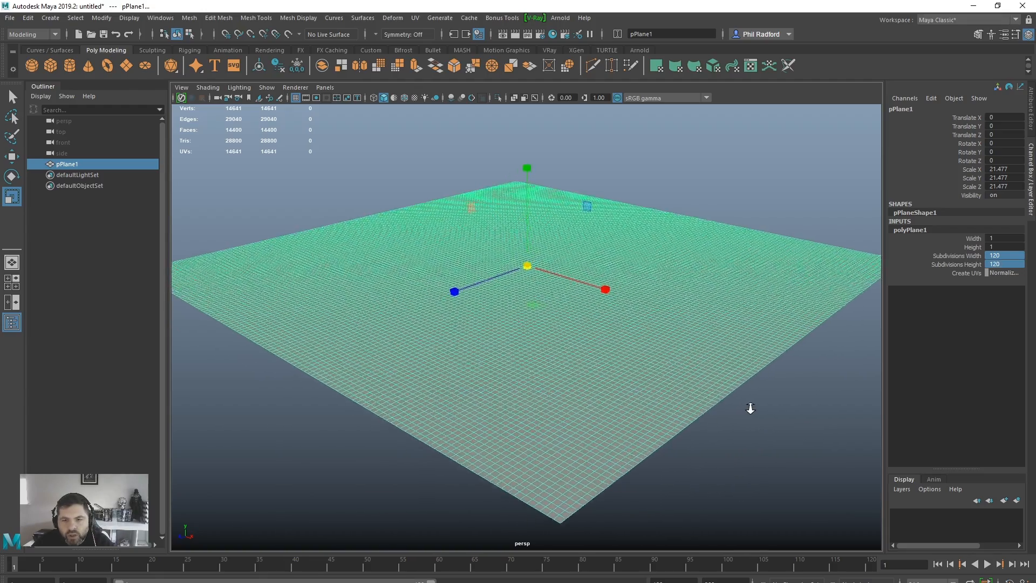
left_click_drag(749, 409, 741, 419, "alt")
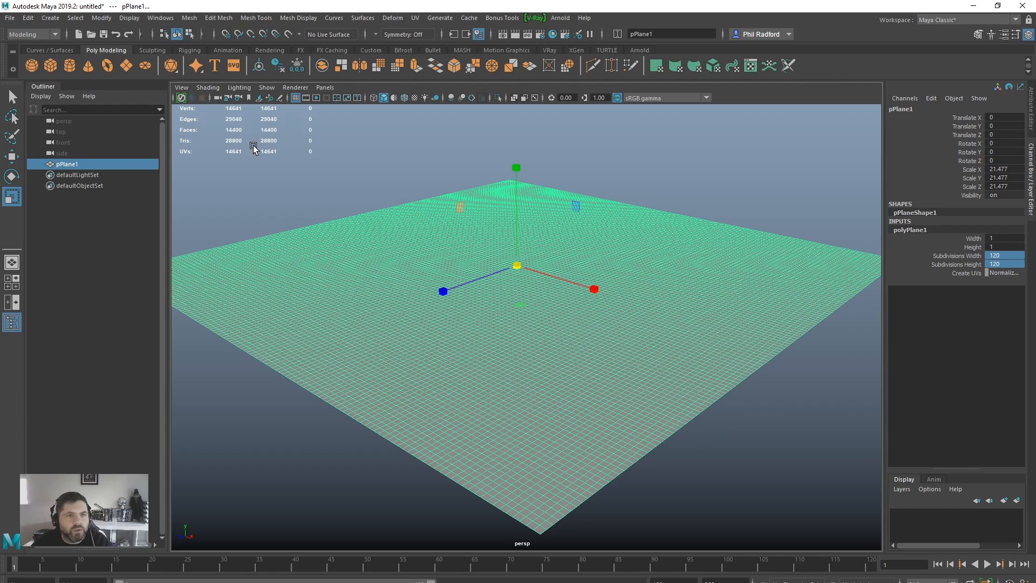
left_click(160, 19)
left_click(160, 19)
- Create a polygon torus on the plane and rotate it to -90 degrees in Z so it stands upright
left_click(108, 69)
scroll(491, 310, "up", 5)
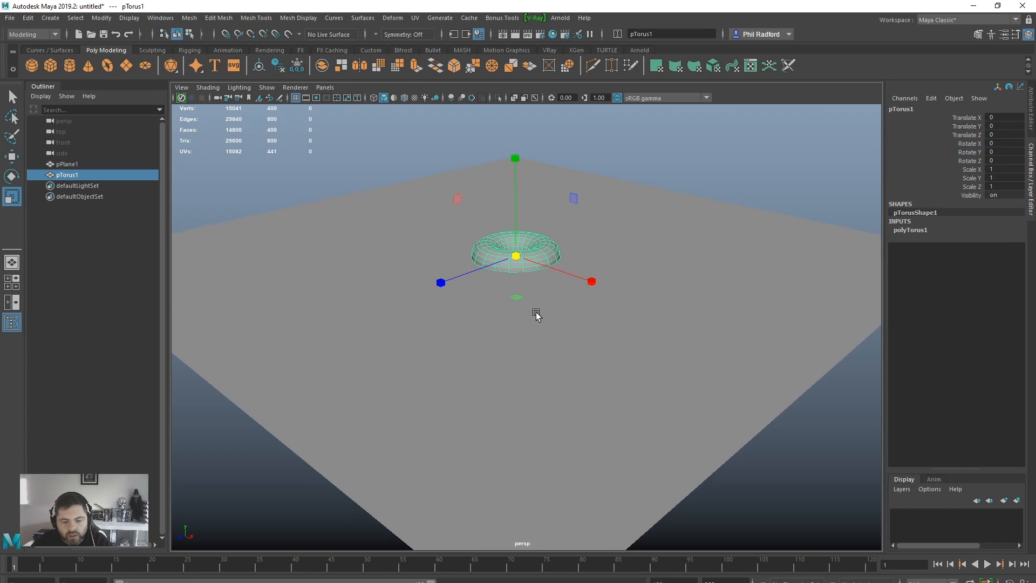
key("e")
left_click_drag(563, 194, 580, 260)
- Reduce the torus's radius to about 0.21 and its section radius to about 0.04
left_click(925, 231)
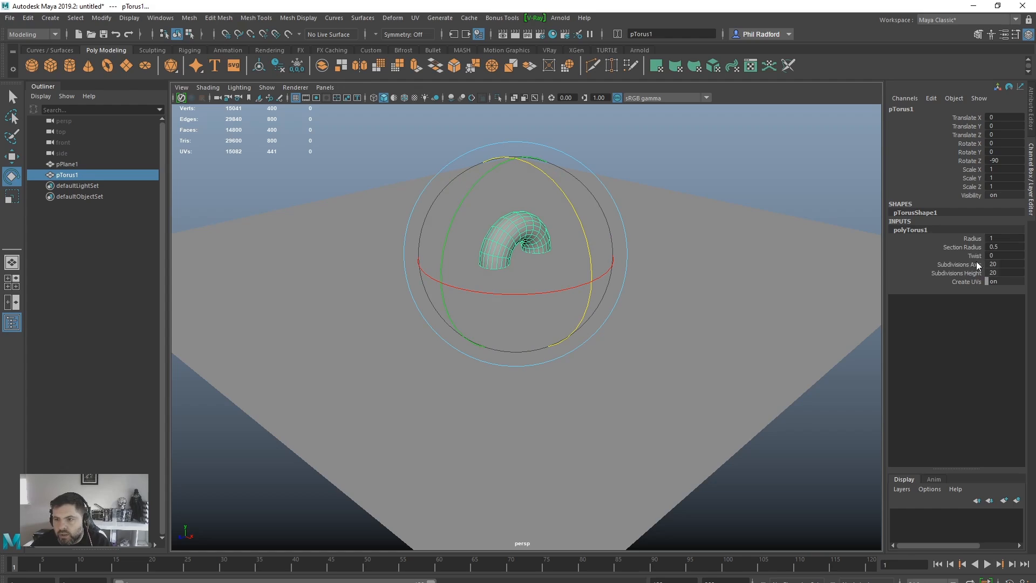
left_click(941, 252)
middle_click_drag(735, 294, 672, 302)
left_click(969, 239)
left_click(974, 247)
middle_click_drag(759, 261, 754, 264)
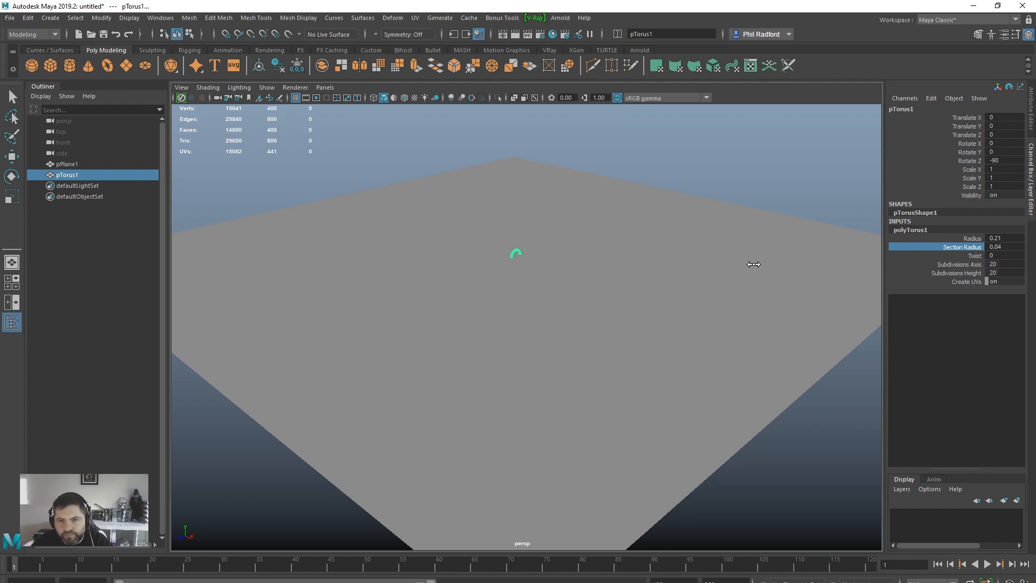
- Create a polygon sphere and scale it uniformly to about 0.084 so it fits beneath the torus arch
left_click(36, 69)
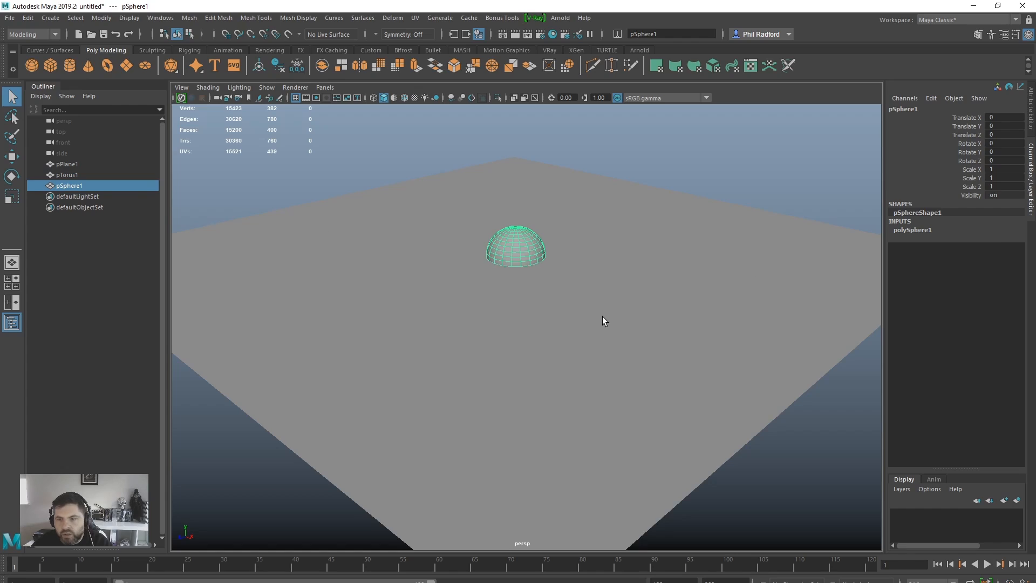
key("r")
left_click_drag(516, 255, 472, 261)
key("f")
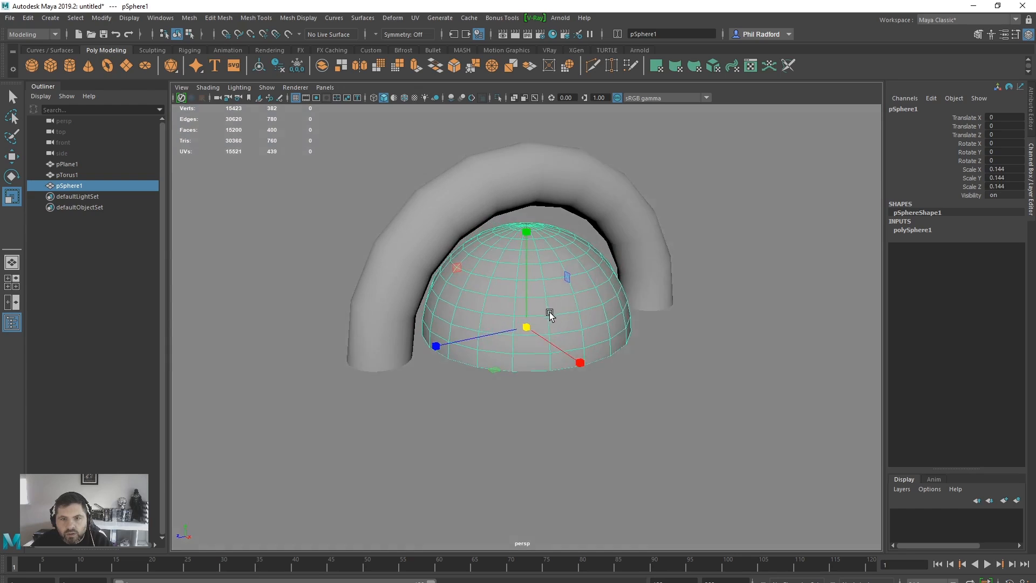
left_click_drag(528, 326, 451, 331)
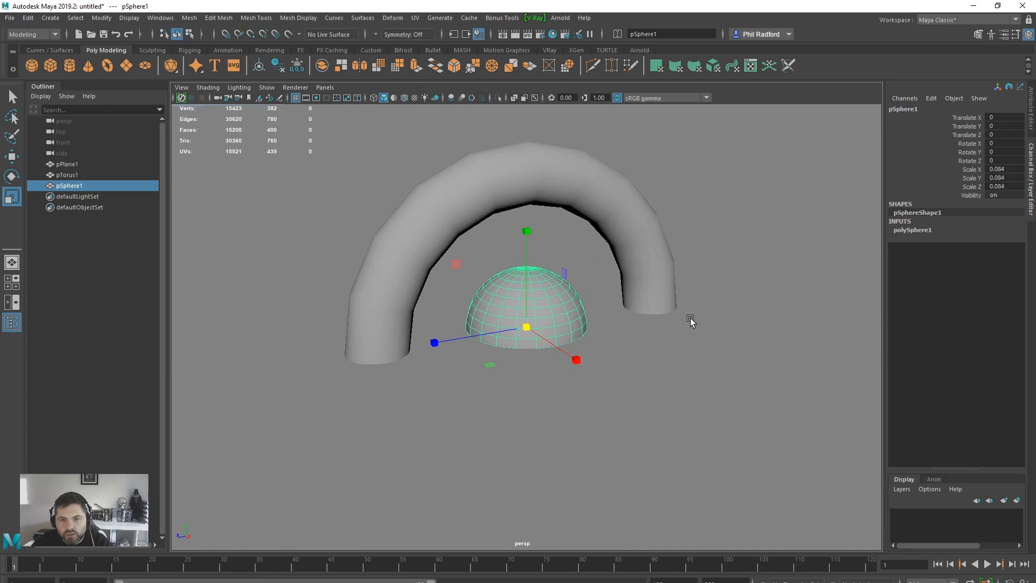
- Create a polygon cube at the origin and scale it to about 0.061 in X and 0.042 in Z
right_click_drag(691, 321, 462, 305, "alt")
left_click_drag(463, 306, 529, 322, "alt")
right_click_drag(530, 322, 470, 327, "alt")
left_click_drag(470, 326, 449, 331, "alt")
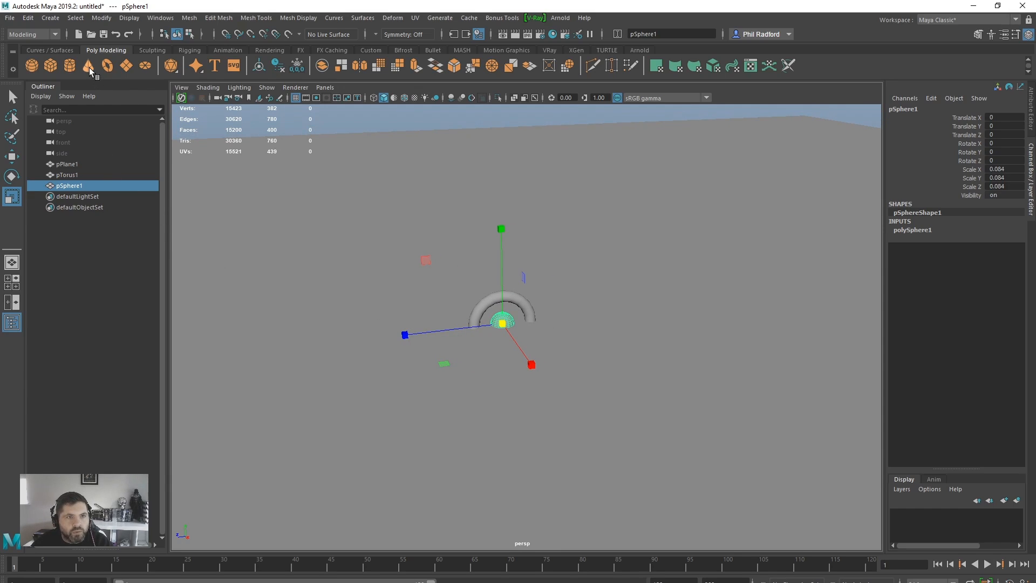
left_click(52, 72)
left_click_drag(451, 334, 484, 338, "alt")
left_click_drag(420, 358, 511, 264)
left_click_drag(597, 317, 405, 196, "alt")
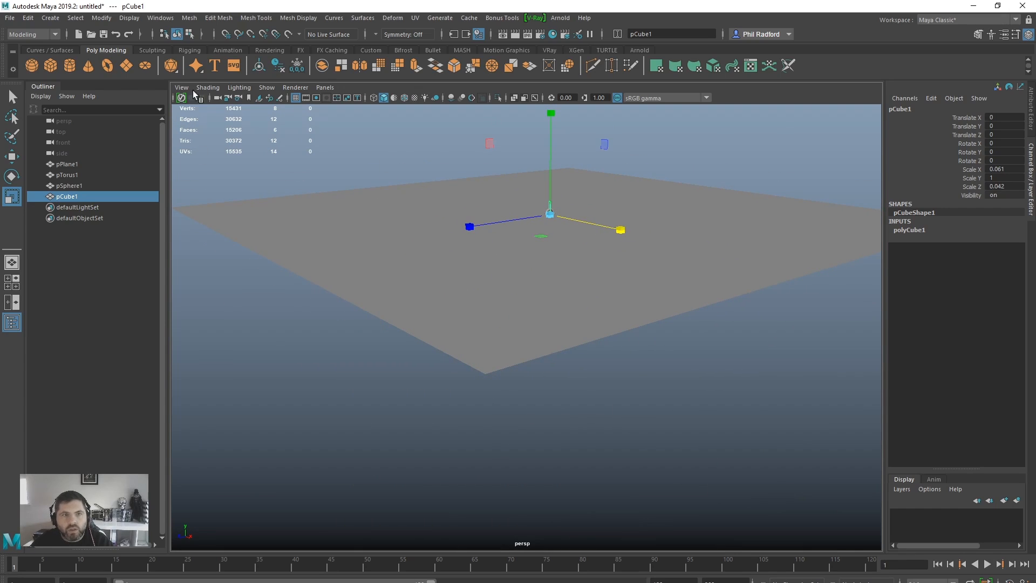
- Open the Bifrost Graph Editor
left_click(161, 18)
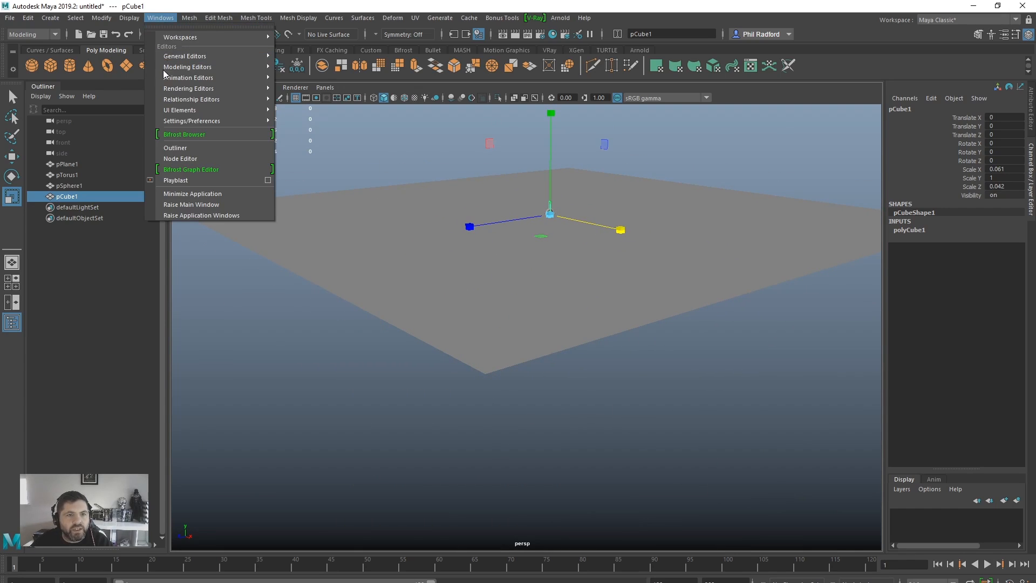
left_click(199, 169)
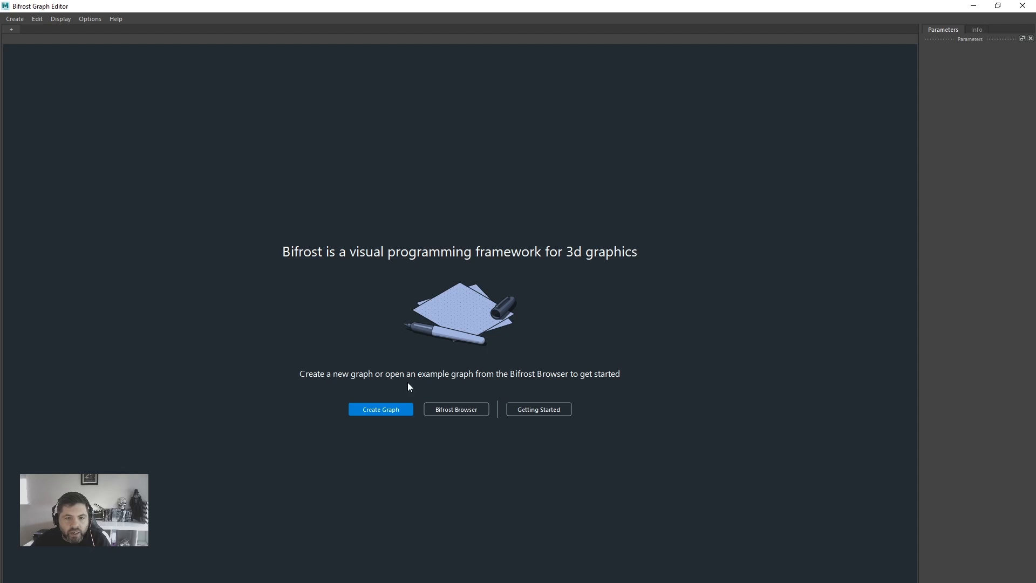
- Browse the fire, cloth, smoke, particles, volumes and sand example graphs in the Bifrost Browser, and close it
left_click(452, 409)
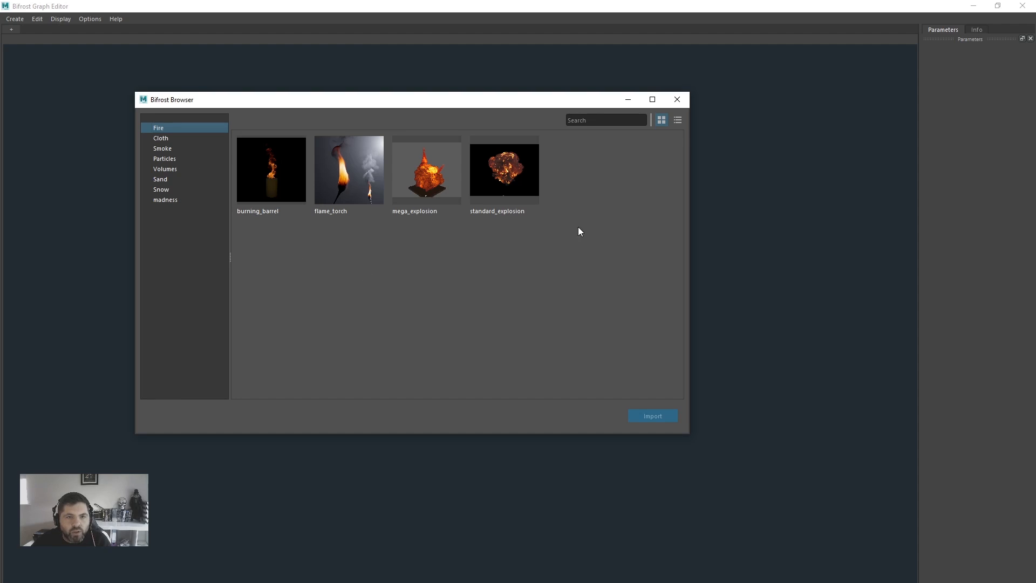
left_click(162, 140)
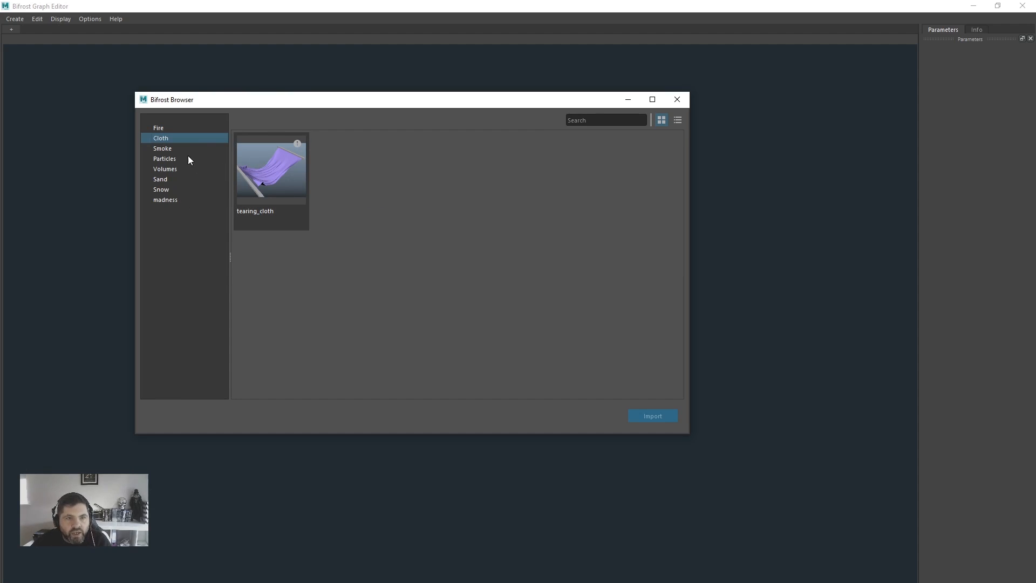
left_click(172, 149)
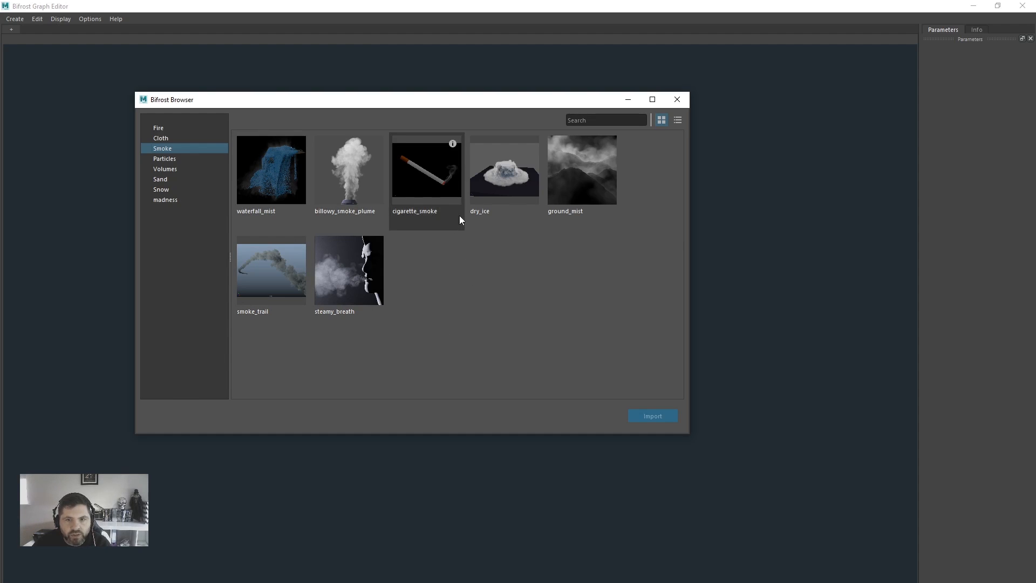
left_click(176, 161)
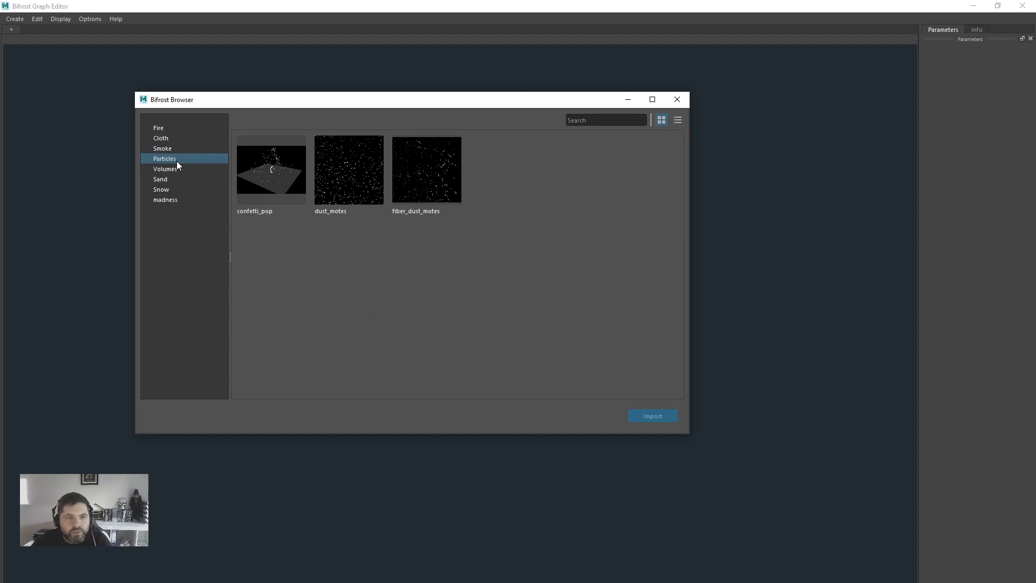
left_click(178, 170)
left_click(176, 179)
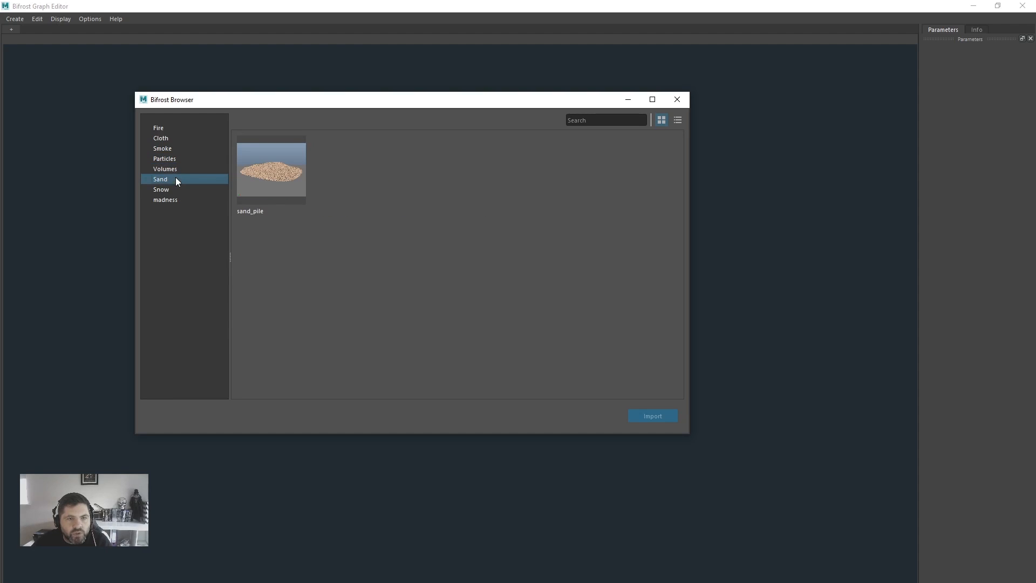
left_click(677, 99)
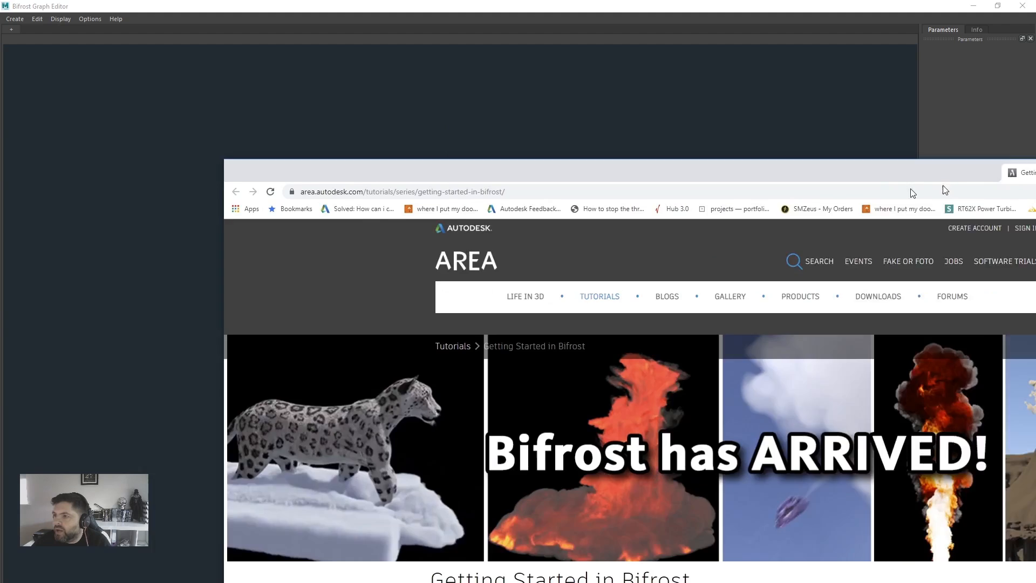
- Switch to the web browser and look through the Getting Started in Bifrost tutorial series on Autodesk AREA
scroll(308, 330, "down", 4)
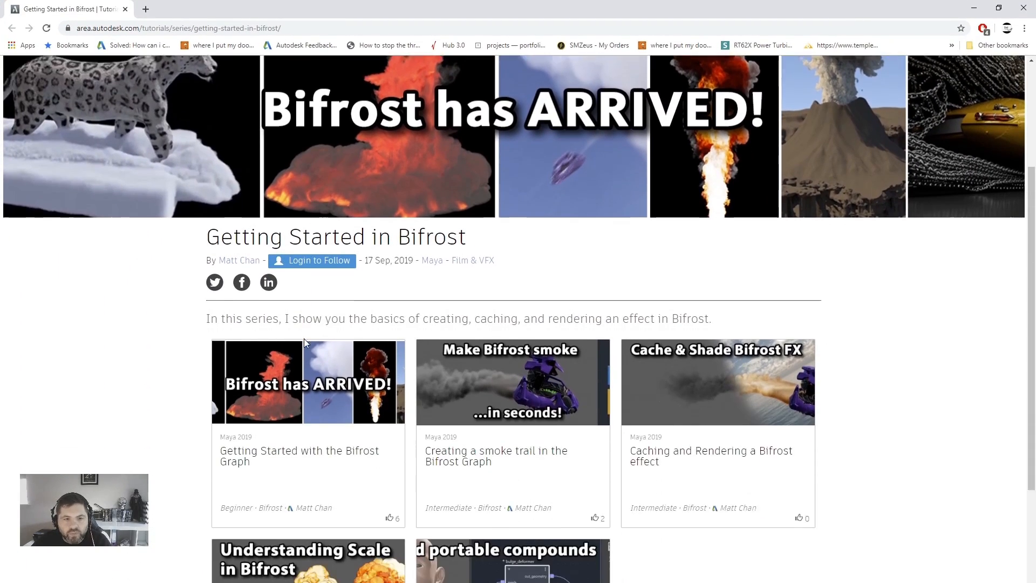
scroll(154, 354, "down", 3)
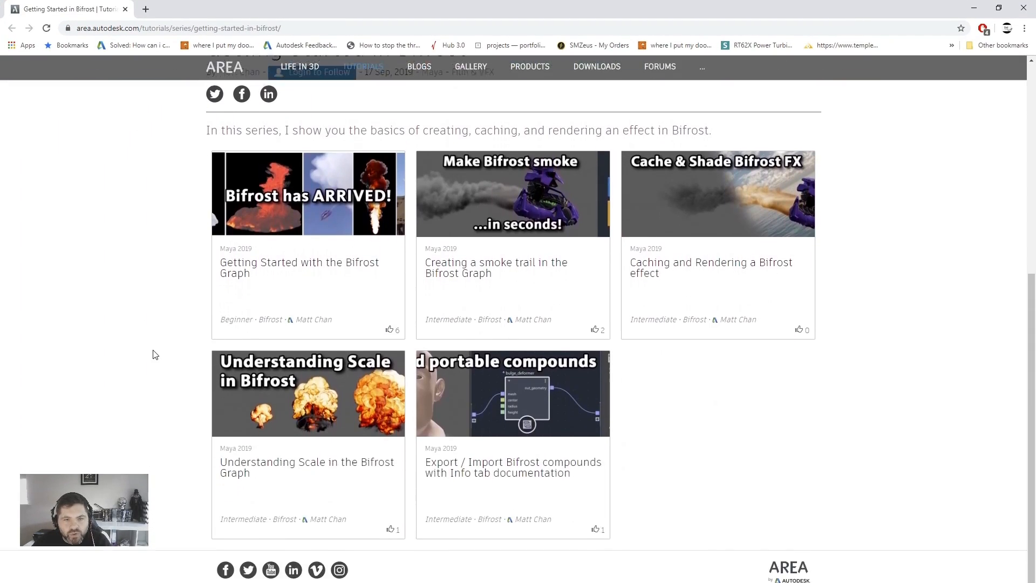
scroll(158, 415, "up", 8)
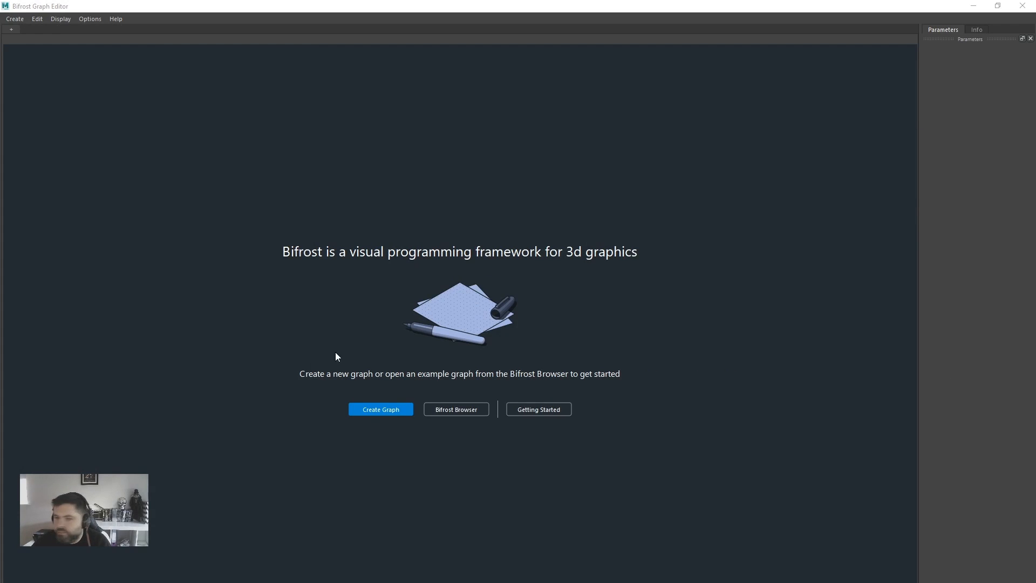
- Create a new Bifrost graph and delete its default input node
left_click(372, 411)
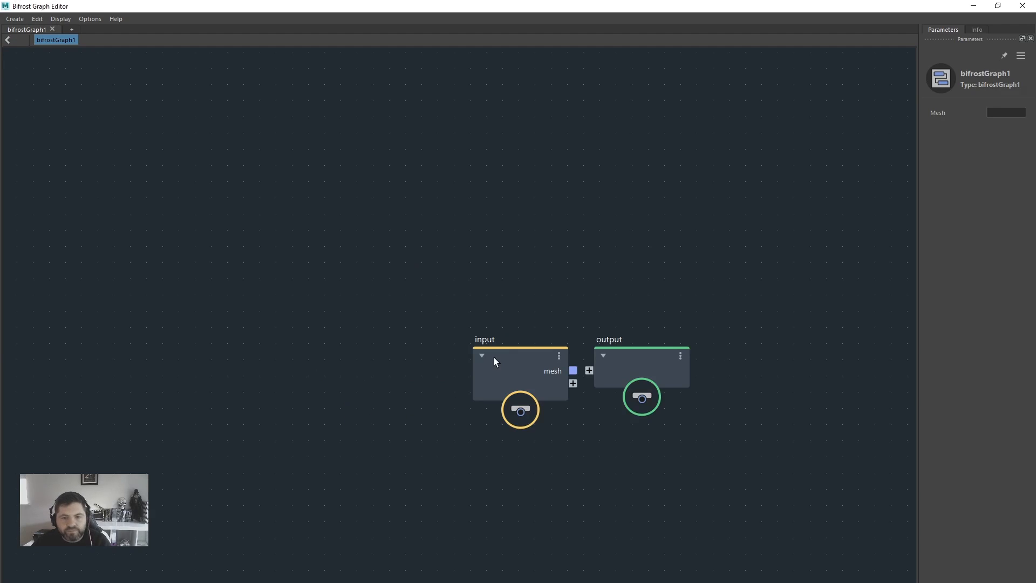
left_click_drag(492, 361, 243, 290)
key("Delete")
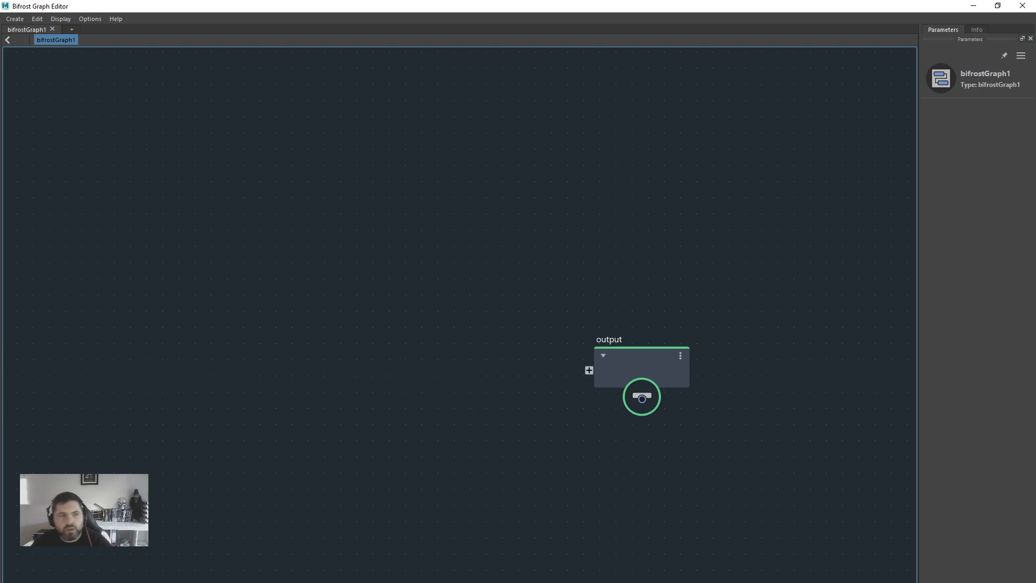
- Add the pCube1, pSphere1, pTorus1 and pPlane1 meshes from the Outliner to the Bifrost graph as input nodes
left_click_drag(0, 139, 166, 138)
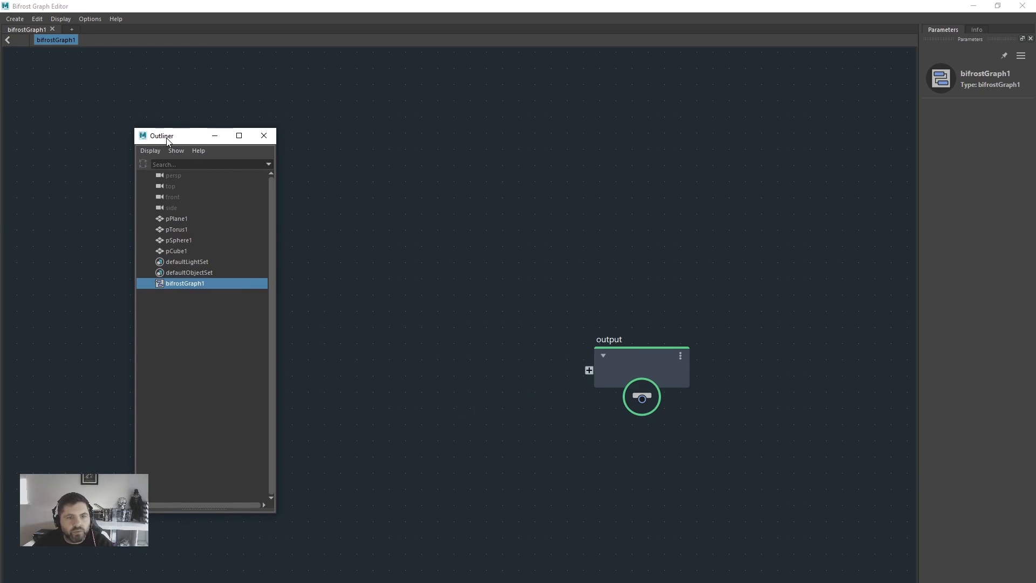
left_click_drag(187, 251, 284, 271)
left_click(187, 241)
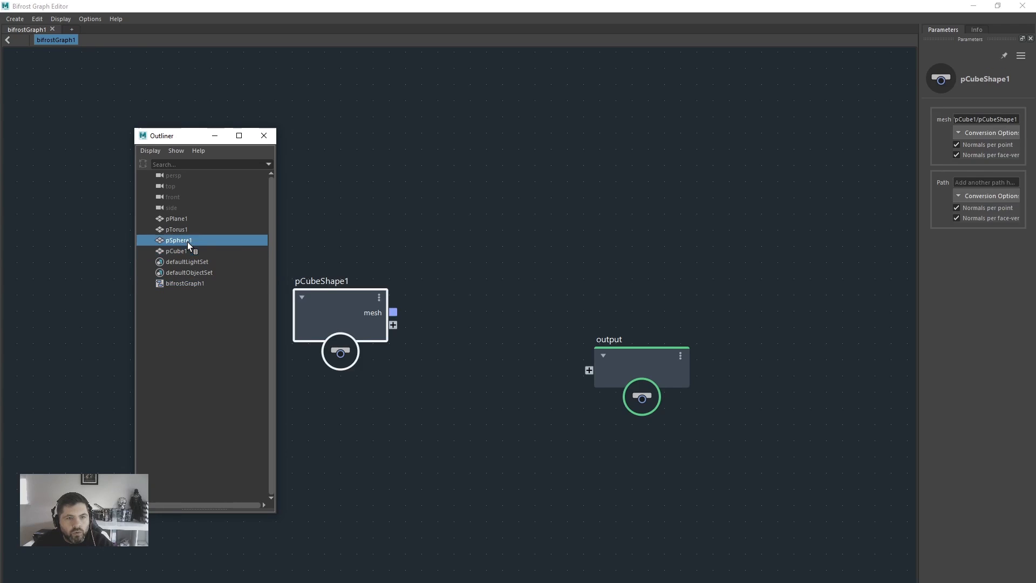
left_click_drag(187, 242, 397, 254)
left_click(179, 231)
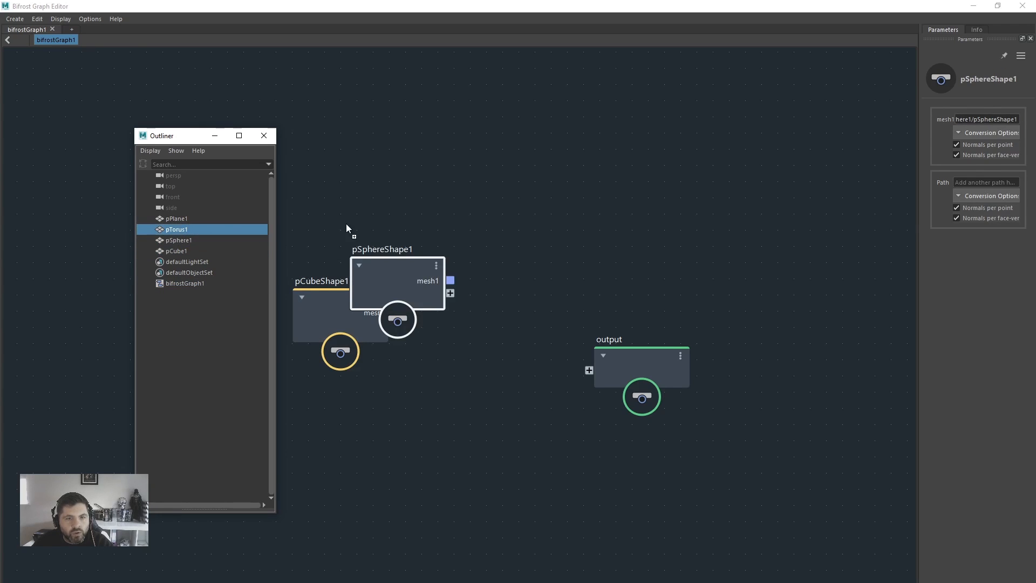
left_click_drag(346, 225, 409, 232)
left_click(186, 219)
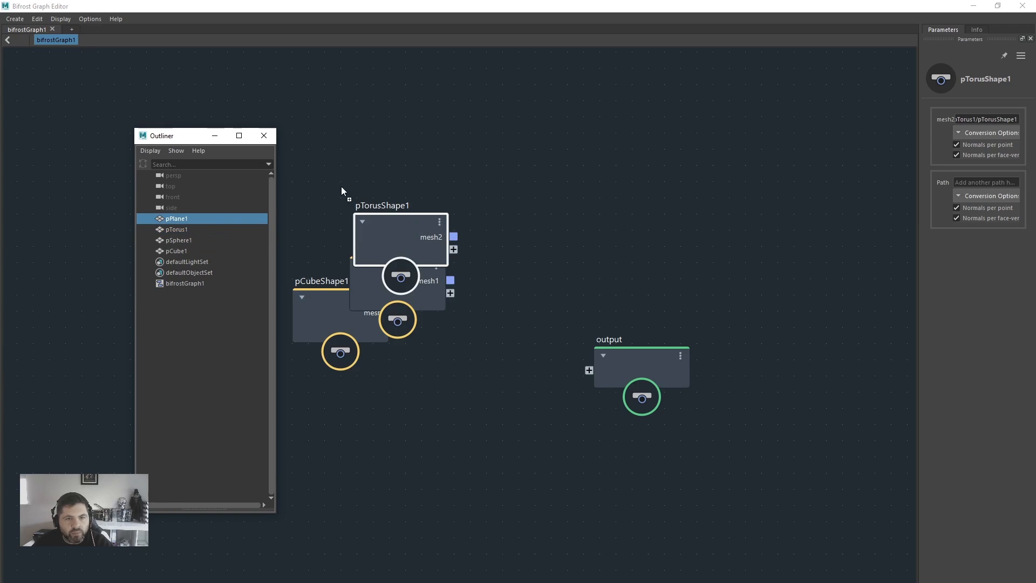
left_click_drag(341, 186, 409, 140)
left_click_drag(164, 136, 141, 142)
left_click(241, 142)
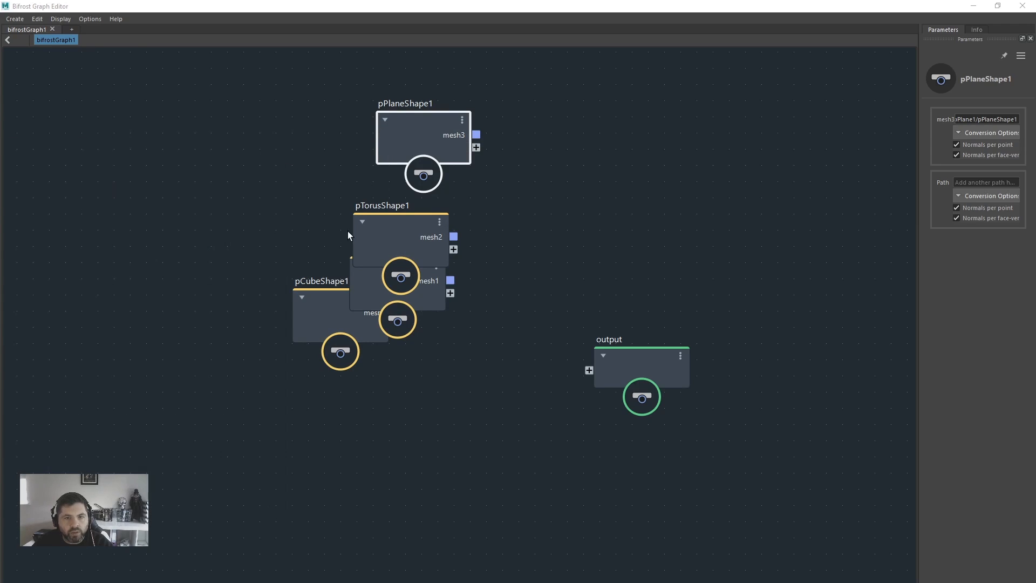
- Arrange the plane, torus, sphere and cube input nodes in one column and move the output node well away from them
left_click_drag(371, 226, 315, 192)
left_click_drag(383, 278, 329, 303)
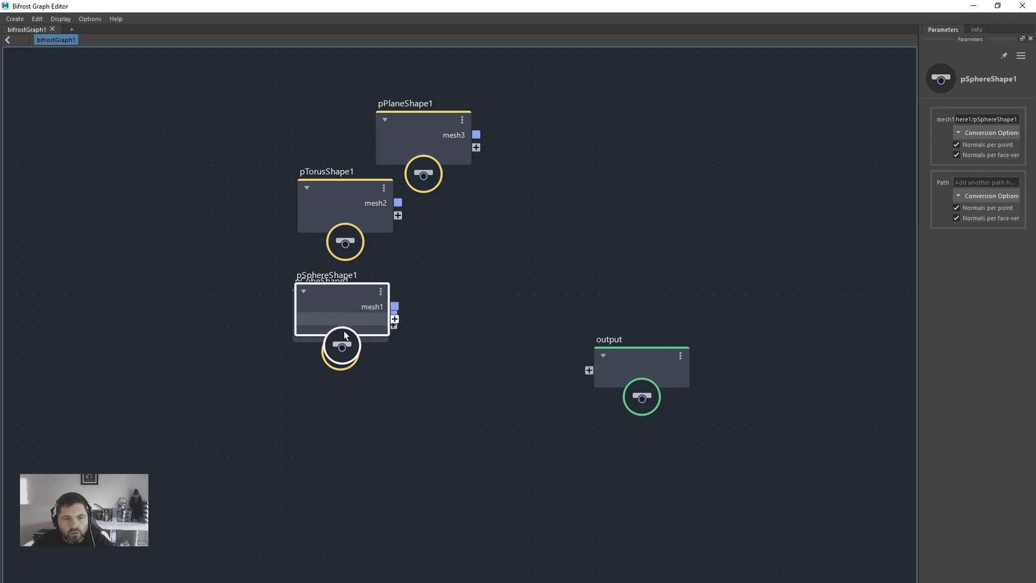
left_click_drag(303, 340, 299, 467)
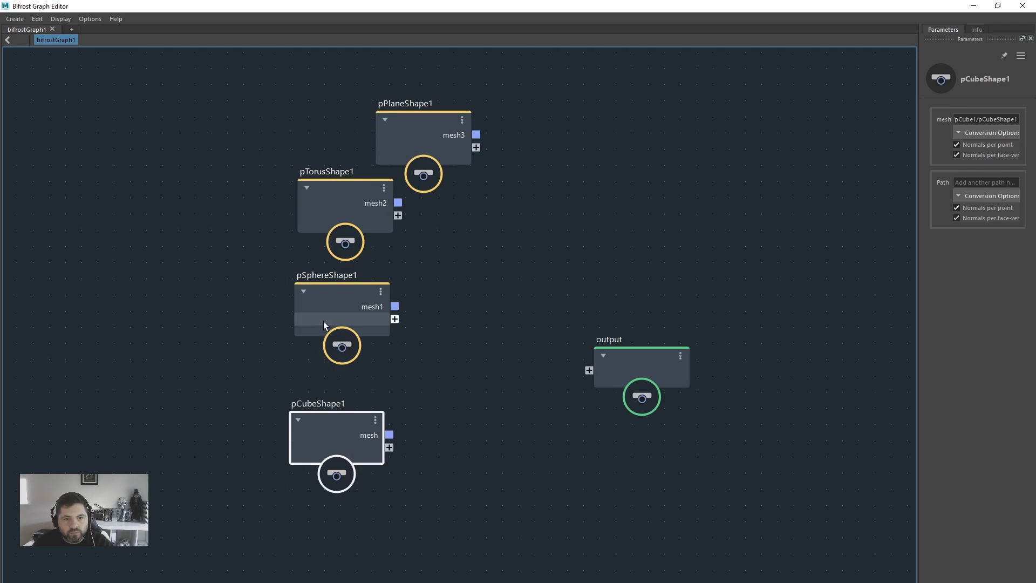
left_click_drag(324, 324, 328, 367)
left_click_drag(348, 215, 345, 276)
left_click(335, 353)
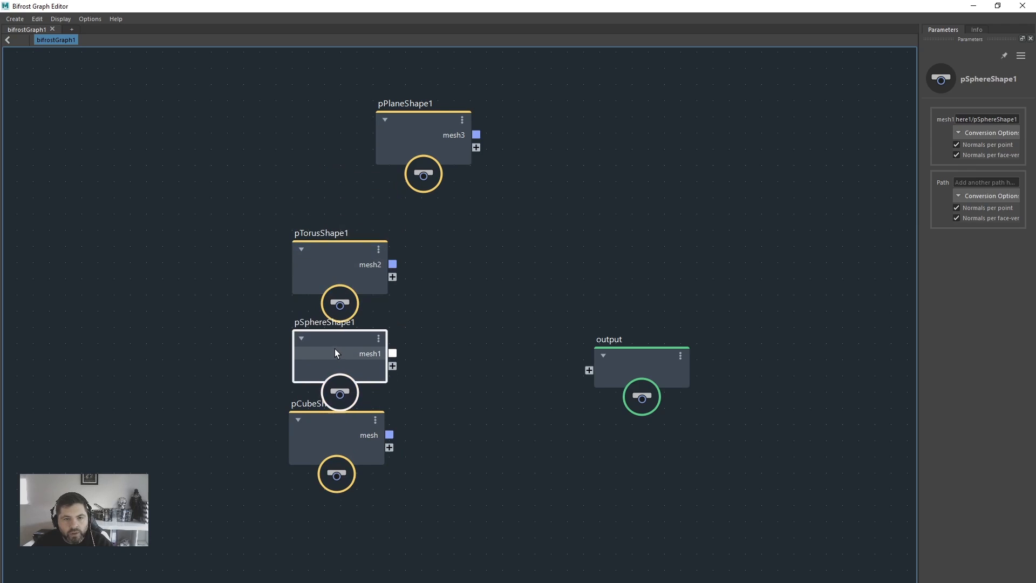
left_click_drag(335, 349, 334, 347)
left_click_drag(432, 118, 353, 147)
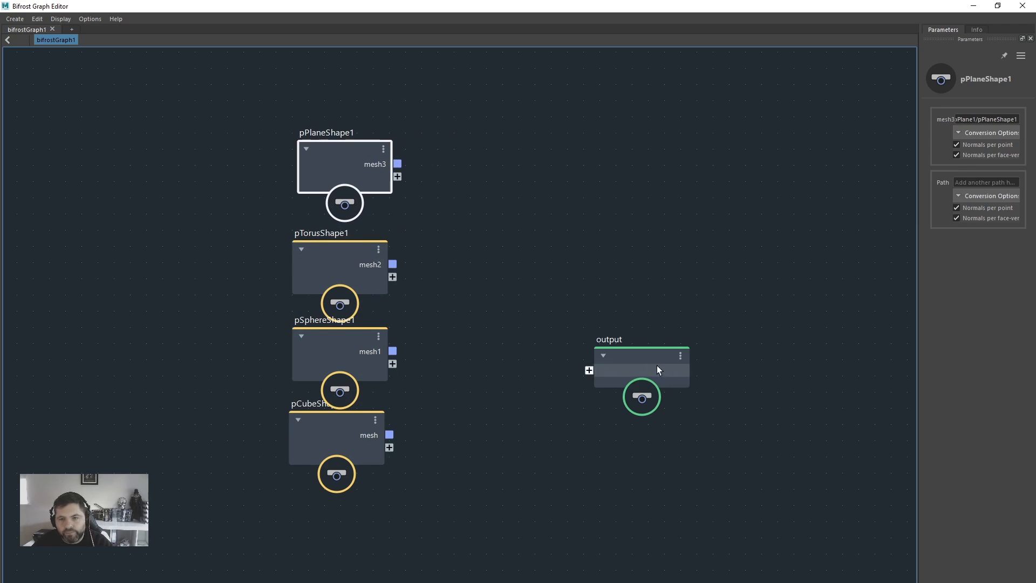
left_click_drag(657, 369, 814, 277)
key("a")
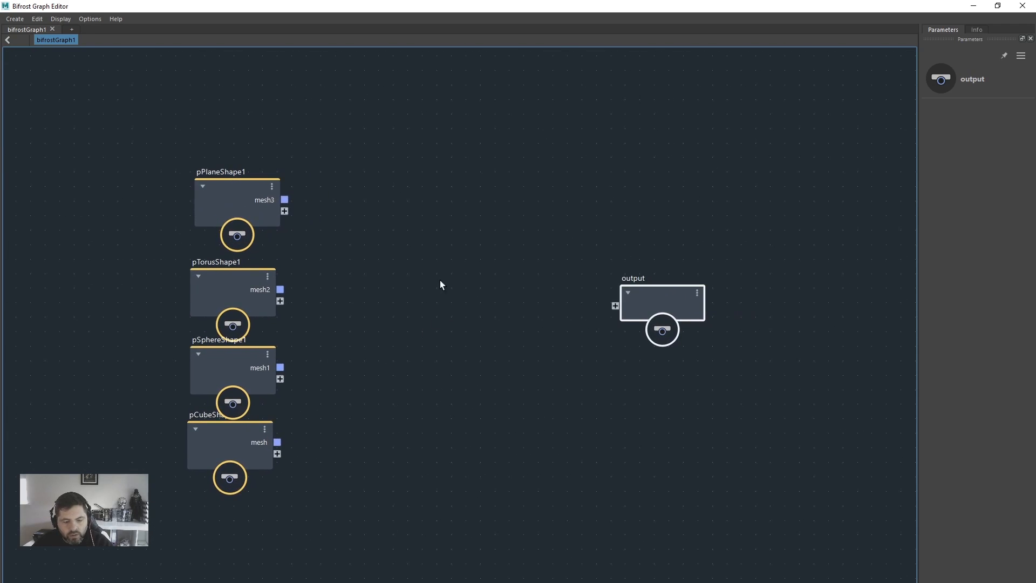
- Add a set_instance_geometry node between the mesh inputs and the output node
key("Tab")
type("set")
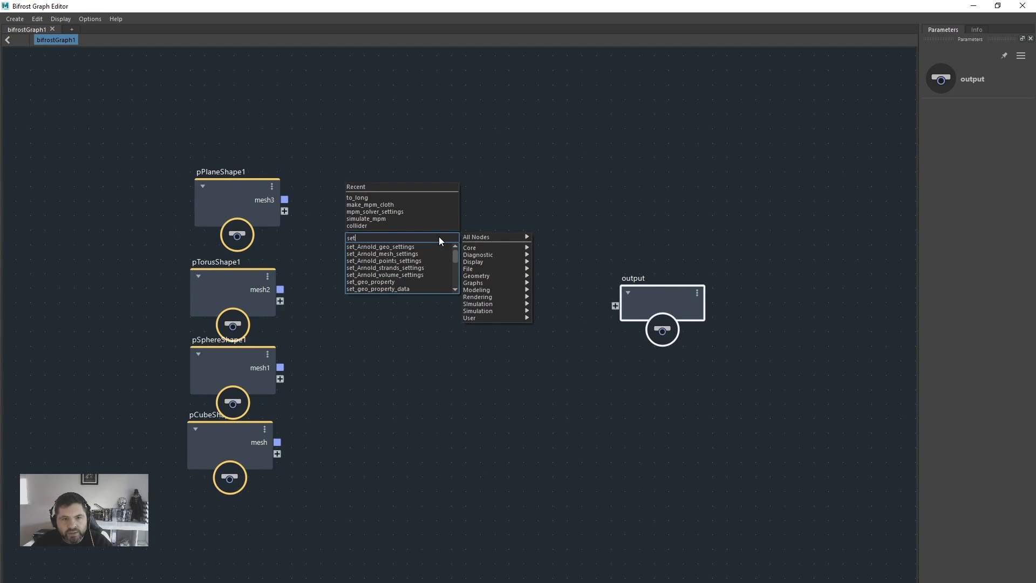
scroll(431, 256, "down", 1)
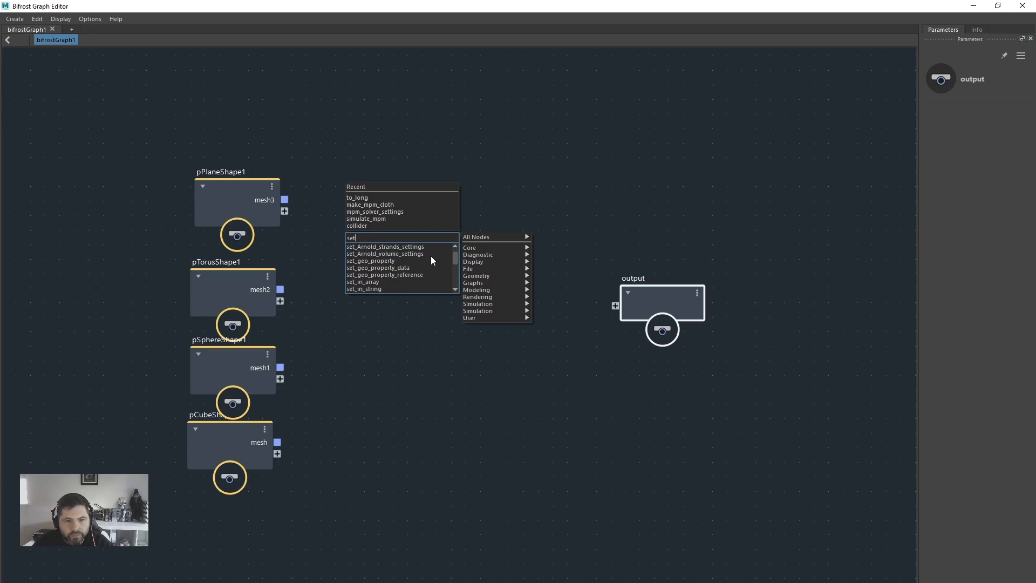
scroll(430, 255, "down", 1)
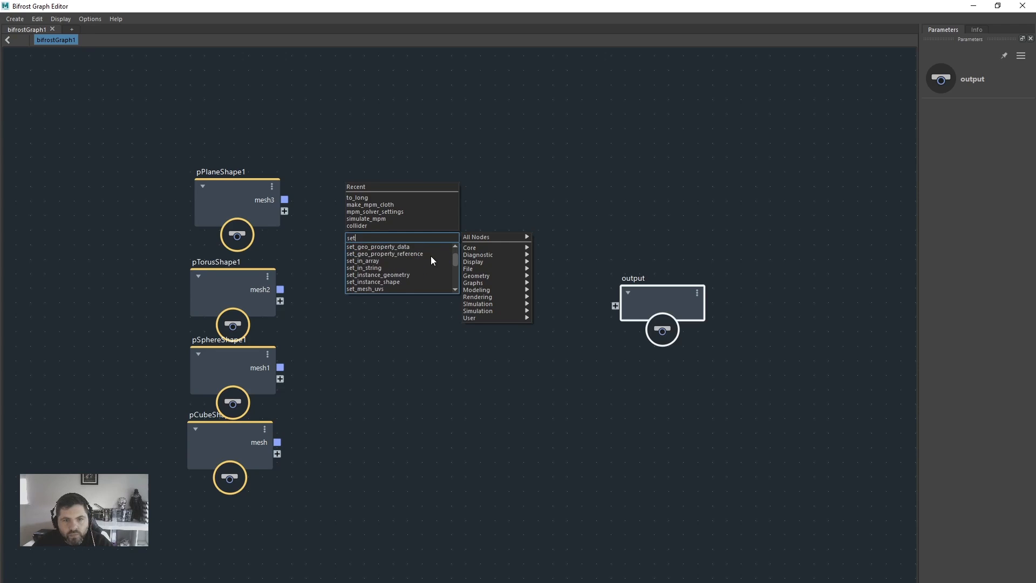
left_click(422, 276)
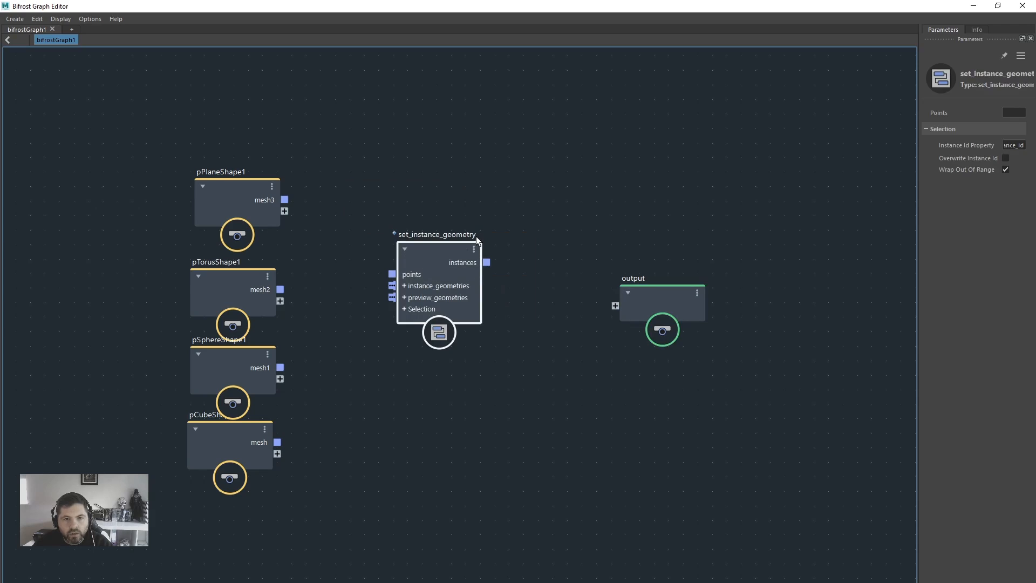
- Connect the plane mesh to points and the torus mesh to instance_geometries on set_instance_geometry, and its instances to the graph output
left_click_drag(243, 188, 229, 179)
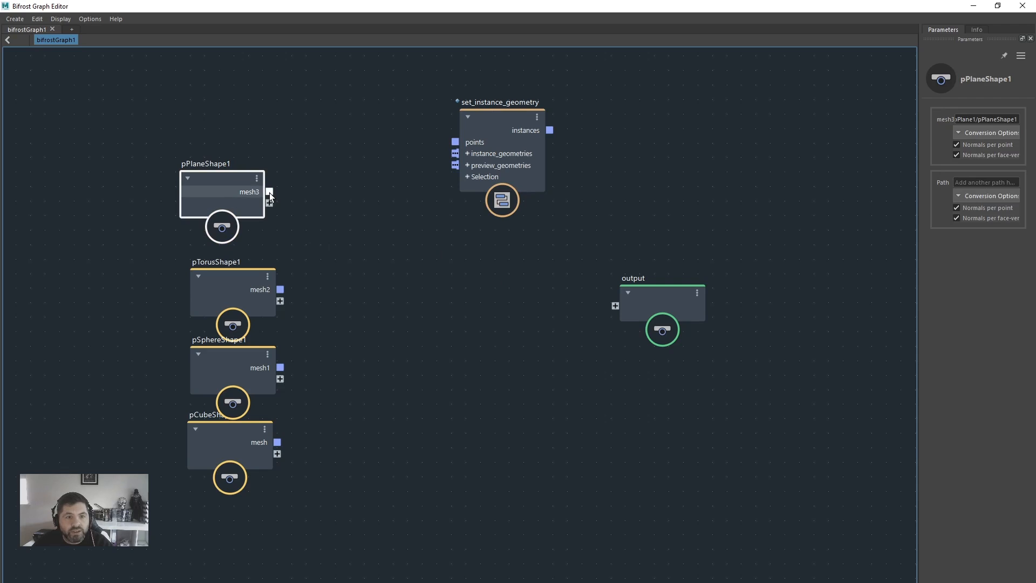
left_click_drag(270, 192, 454, 142)
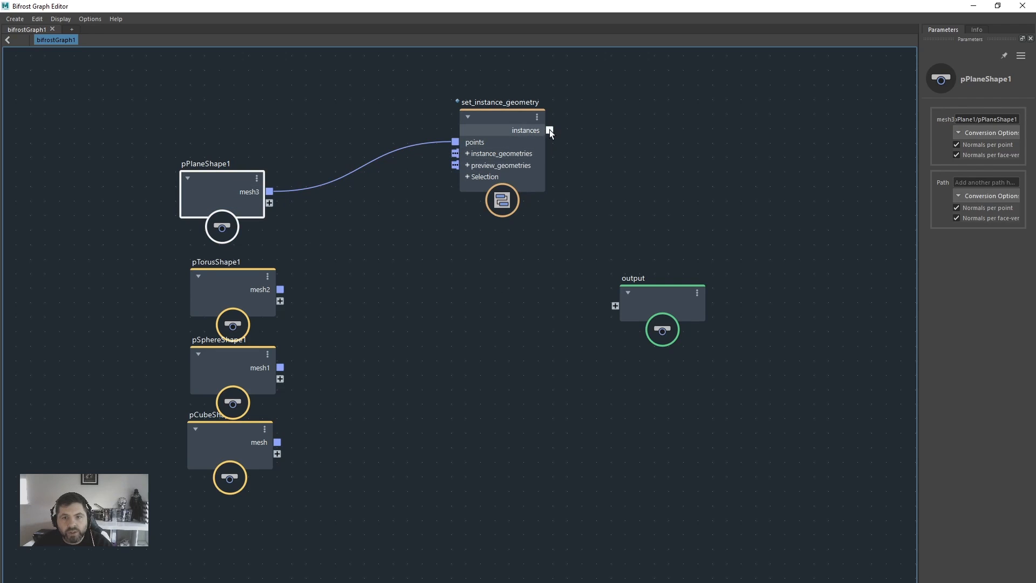
left_click_drag(549, 130, 616, 306)
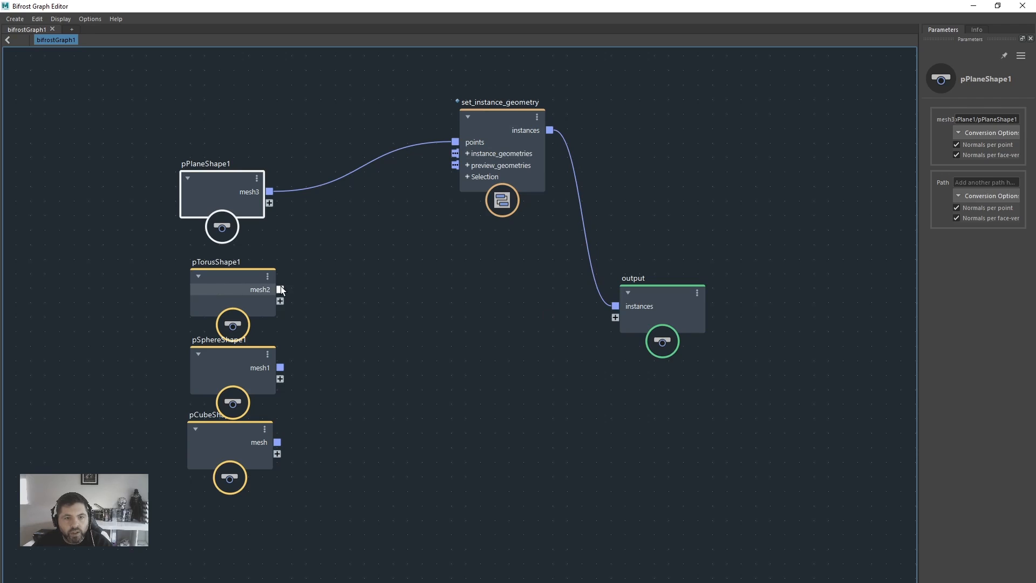
left_click_drag(329, 307, 456, 153)
- Inspect the torus instances on the plane in the Maya viewport, and return to the full-size graph editor
left_click_drag(593, 5, 569, 441)
right_click_drag(485, 366, 456, 289, "alt")
left_click_drag(548, 119, 273, 162, "alt")
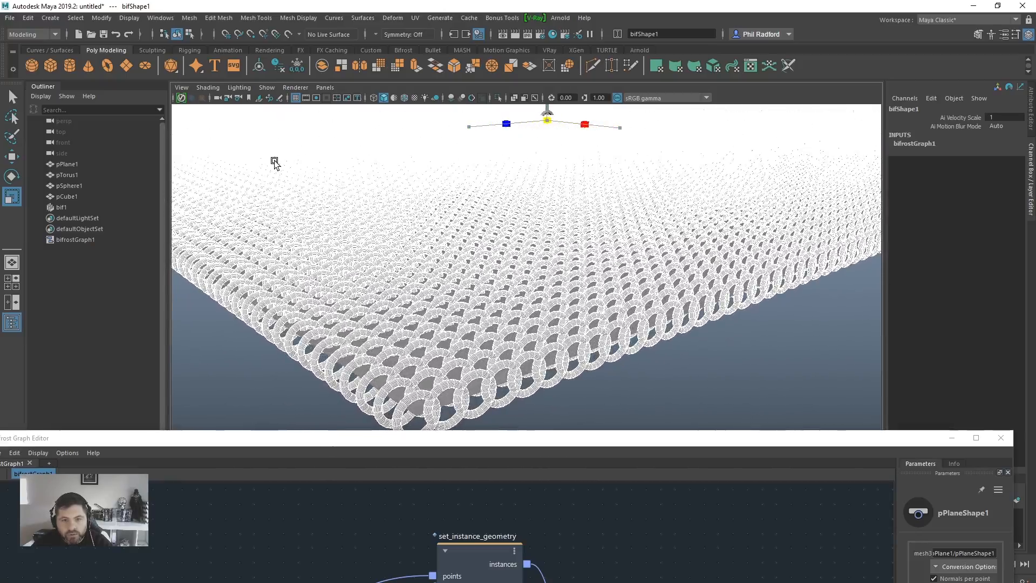
left_click(977, 438)
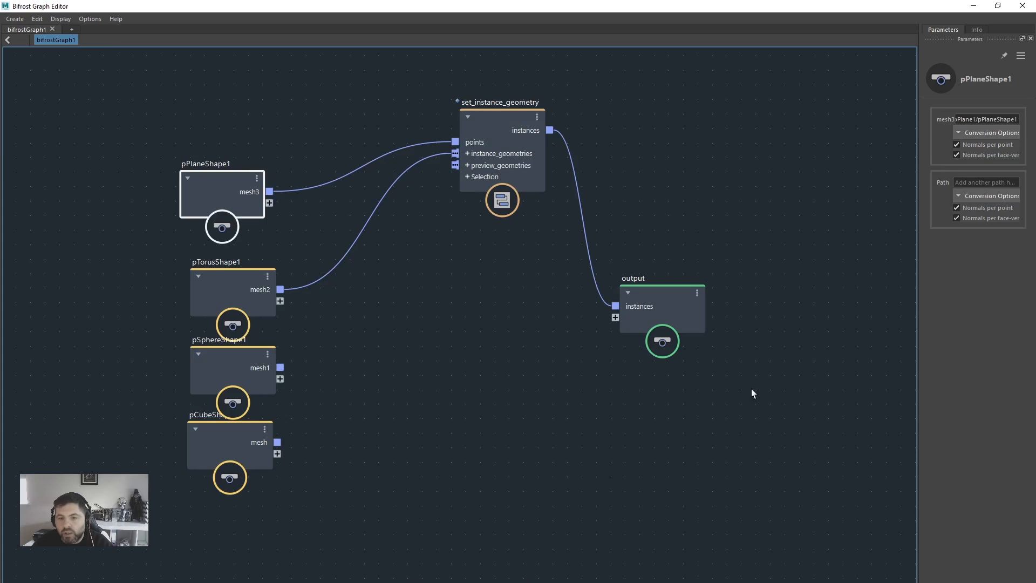
- Try feeding the sphere and cube meshes into instance_geometries as well, and delete both of those connections
left_click_drag(280, 368, 465, 153)
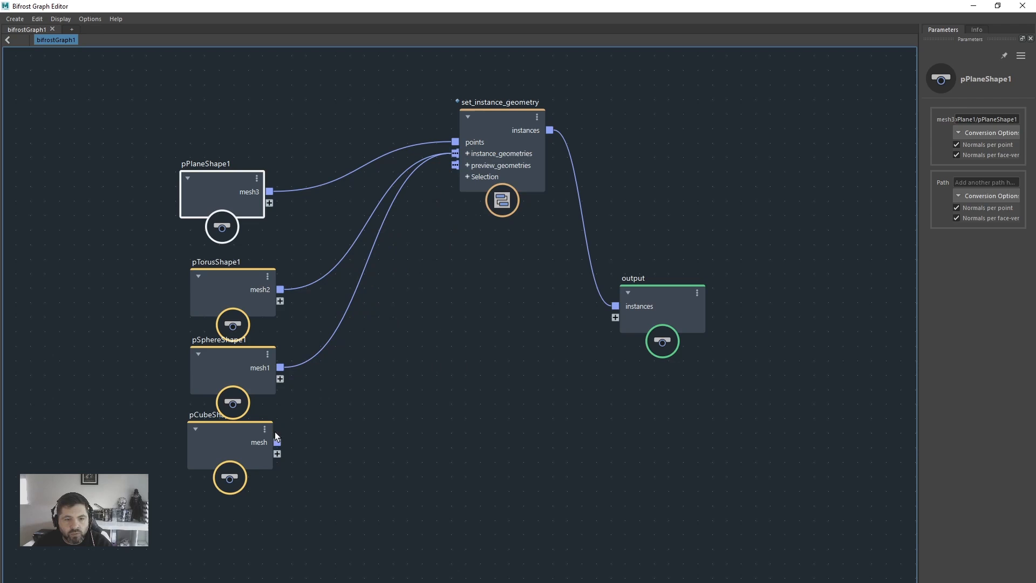
left_click_drag(276, 441, 456, 155)
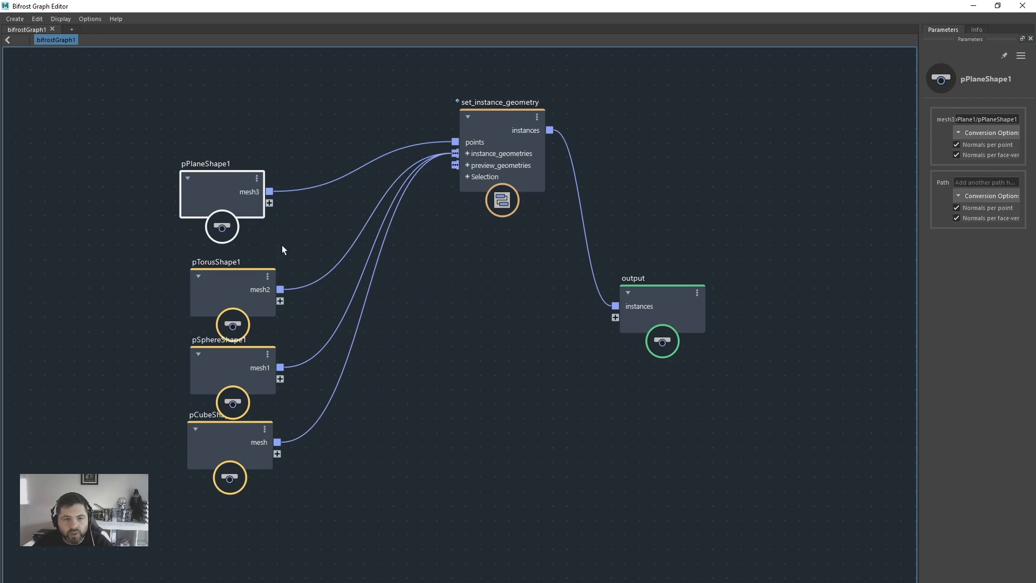
left_click_drag(593, 6, 587, 431)
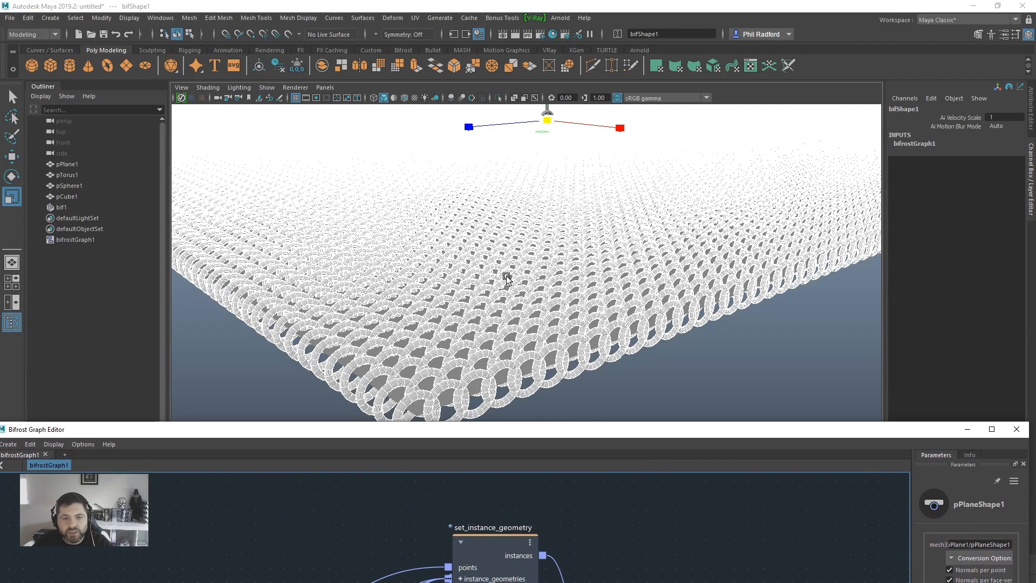
left_click(991, 430)
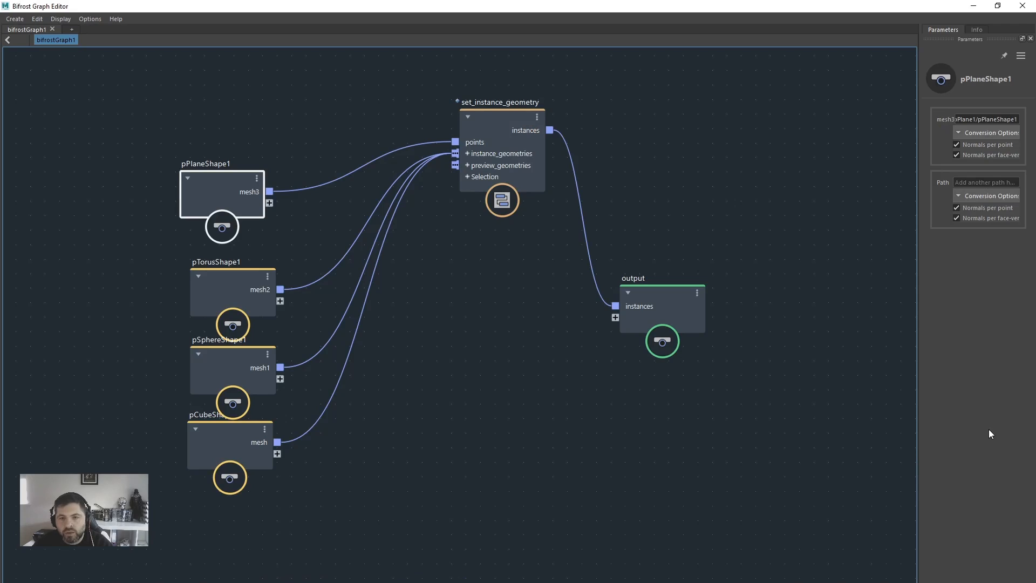
left_click_drag(376, 355, 321, 331)
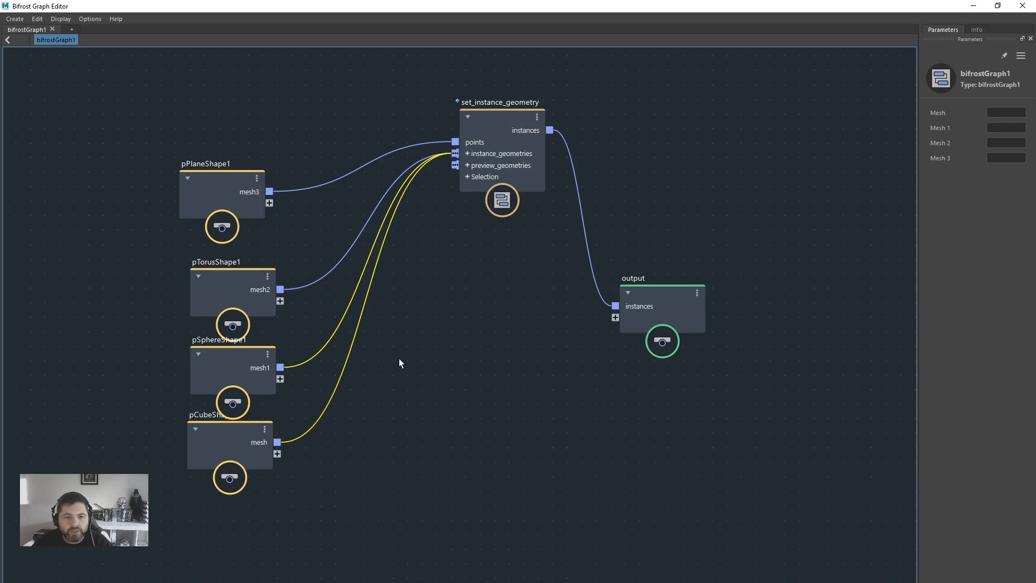
key("Delete")
- Space out the four mesh input nodes vertically, with the plane on its own above, and move the output node farther away
left_click_drag(241, 357, 241, 370)
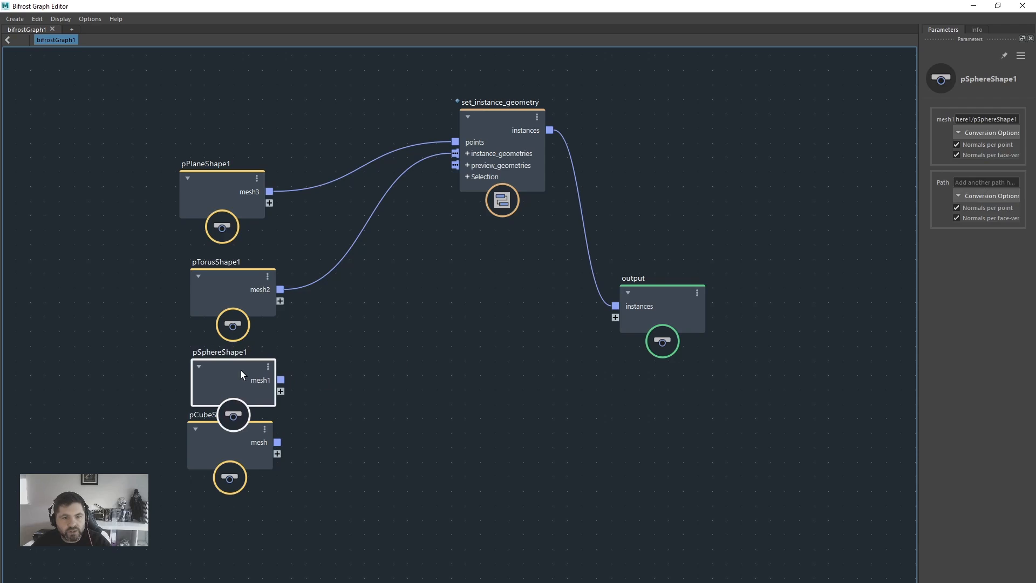
left_click_drag(241, 442, 244, 483)
left_click_drag(233, 374, 233, 391)
left_click_drag(236, 285, 238, 299)
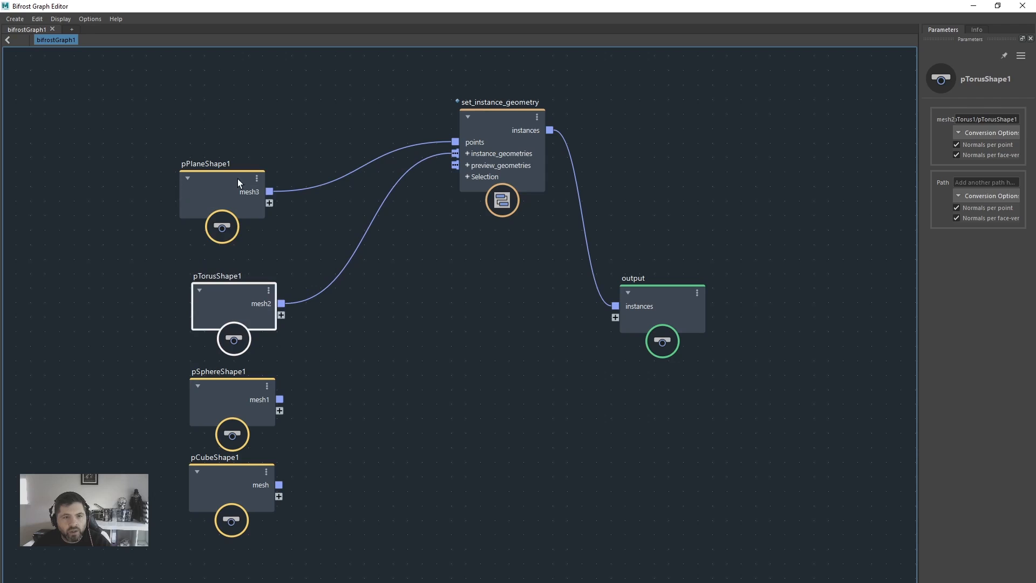
left_click_drag(240, 179, 259, 131)
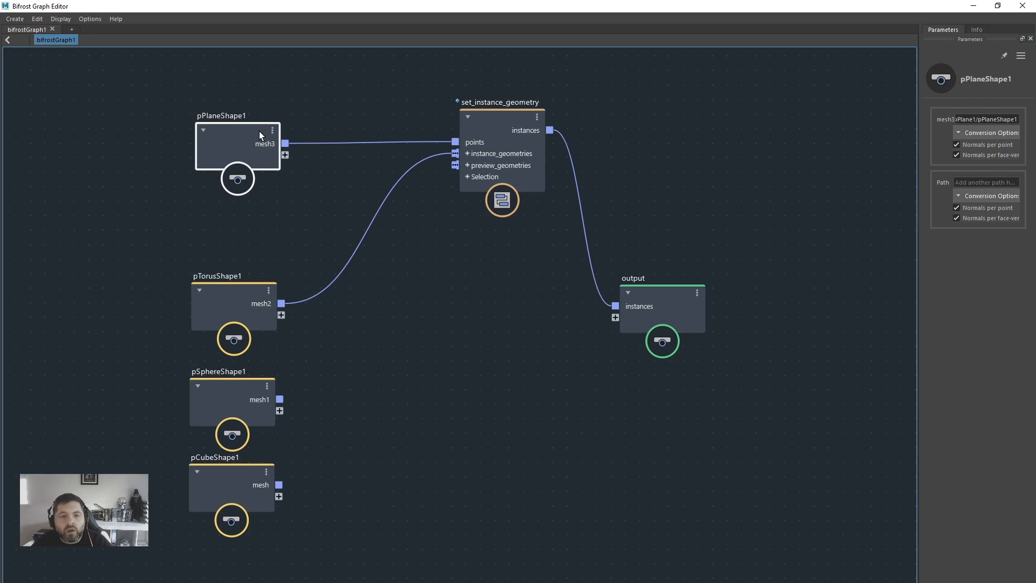
left_click_drag(656, 298, 789, 230)
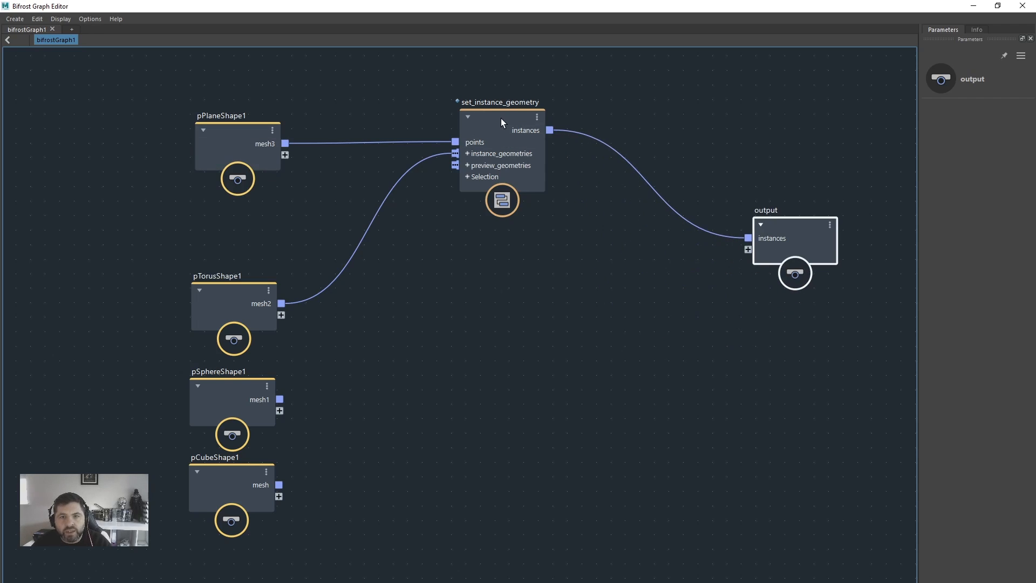
- Move set_instance_geometry closer to the output node and expand its instance_geometries, preview_geometries and Selection ports
left_click_drag(500, 118, 559, 119)
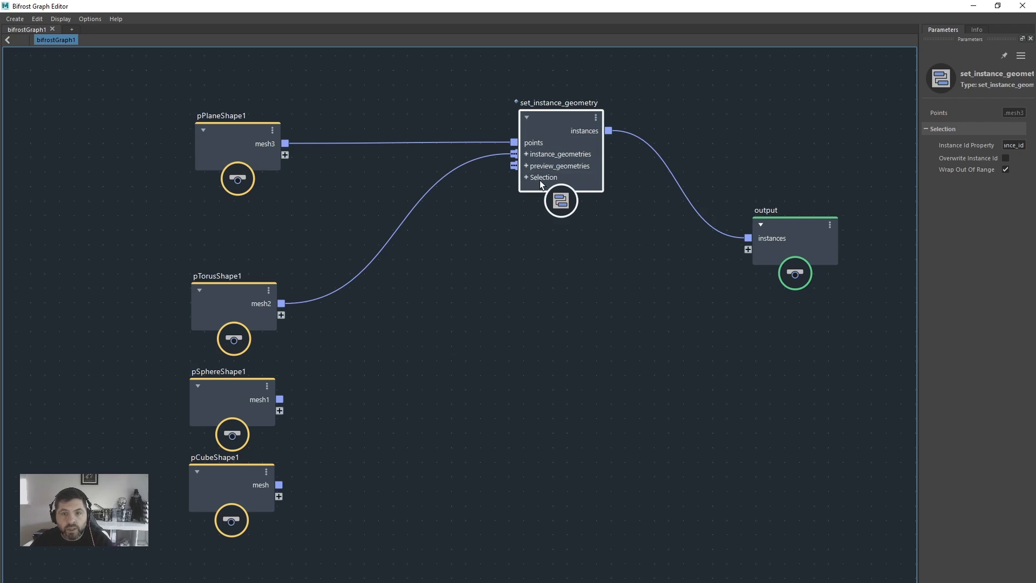
left_click(527, 154)
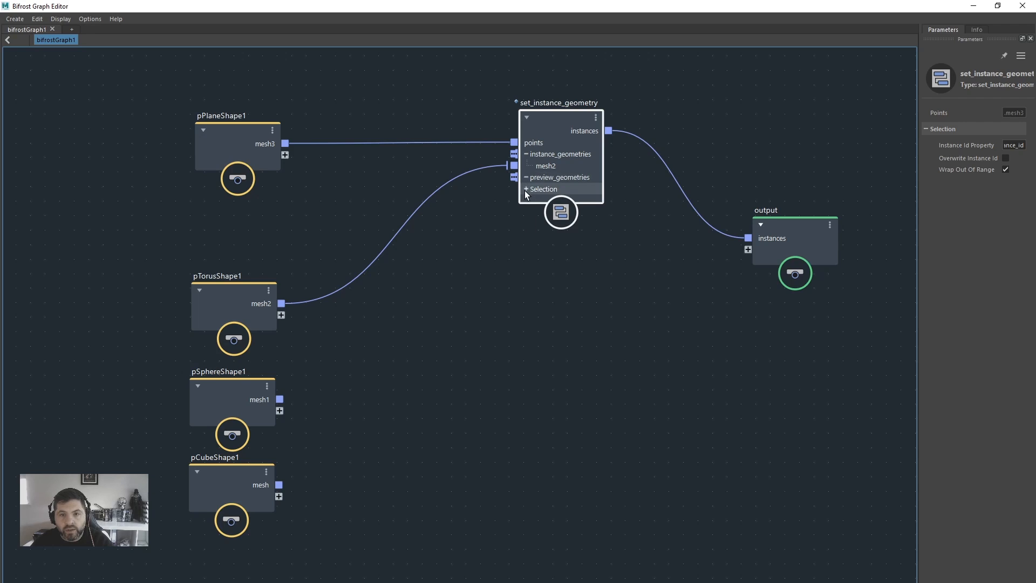
left_click(527, 189)
left_click_drag(553, 121, 562, 121)
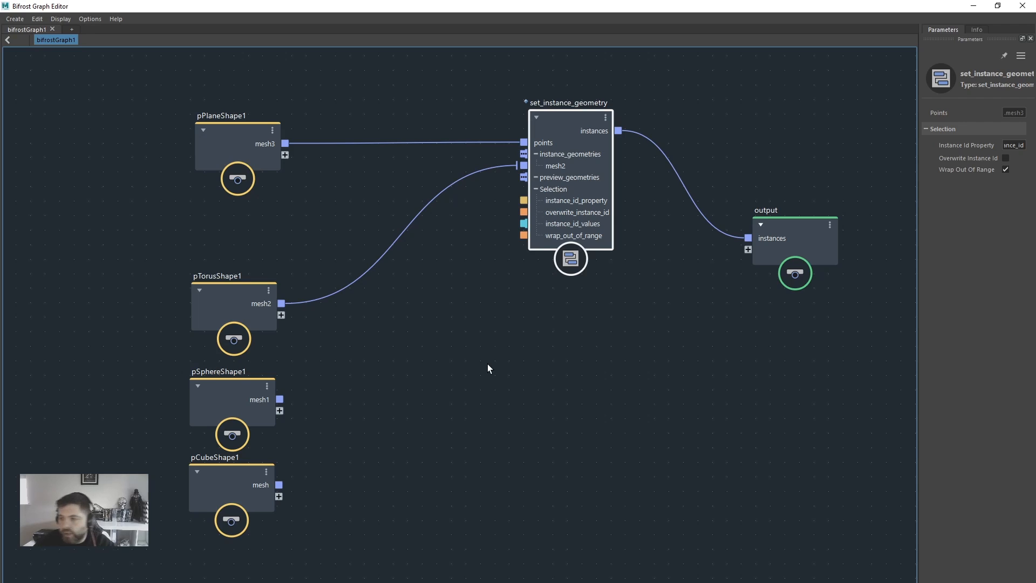
- Add a pass node between the plane input and set_instance_geometry, and connect the plane mesh to its input
left_click(488, 379)
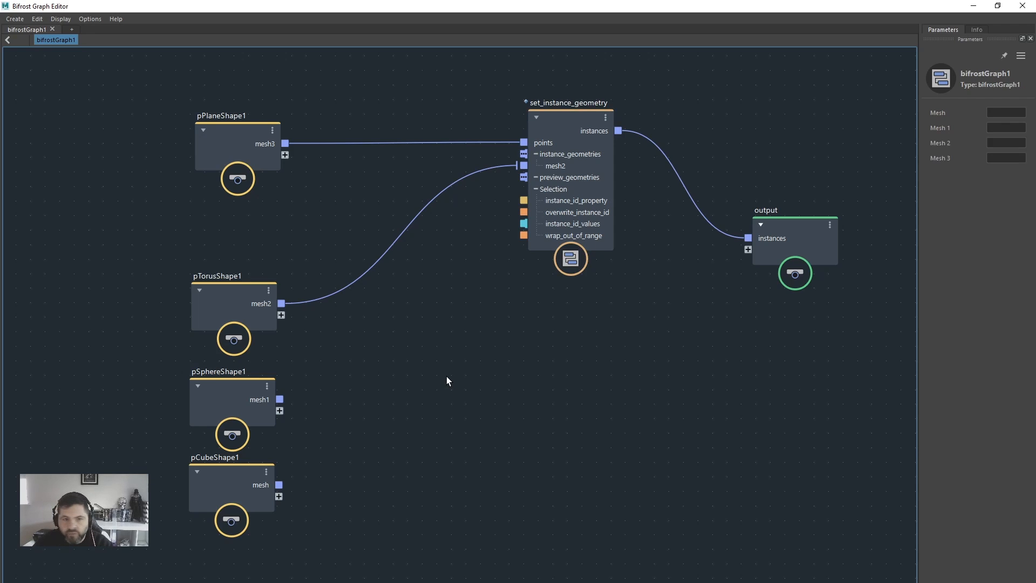
key("Tab")
type("pass")
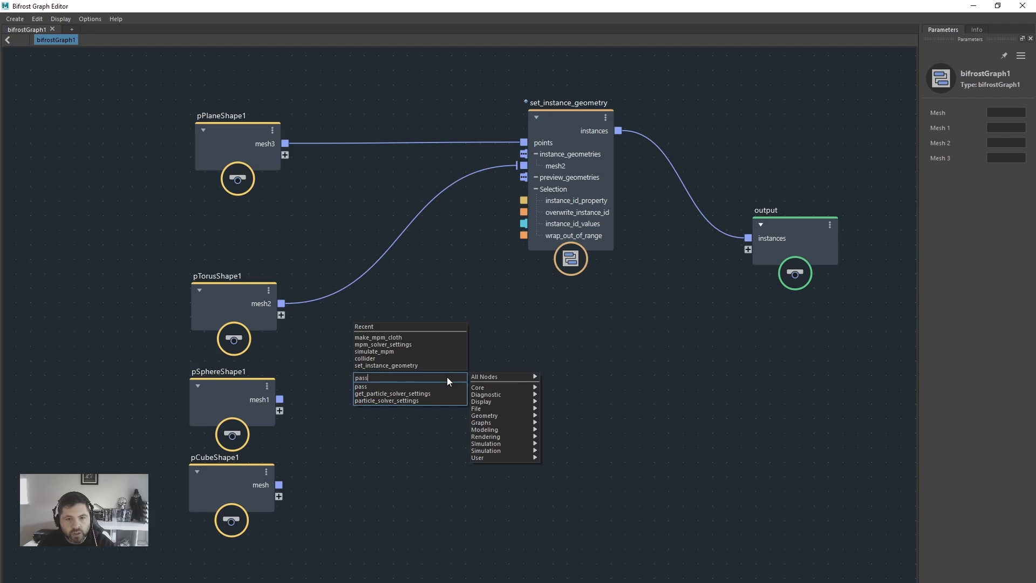
key("Return")
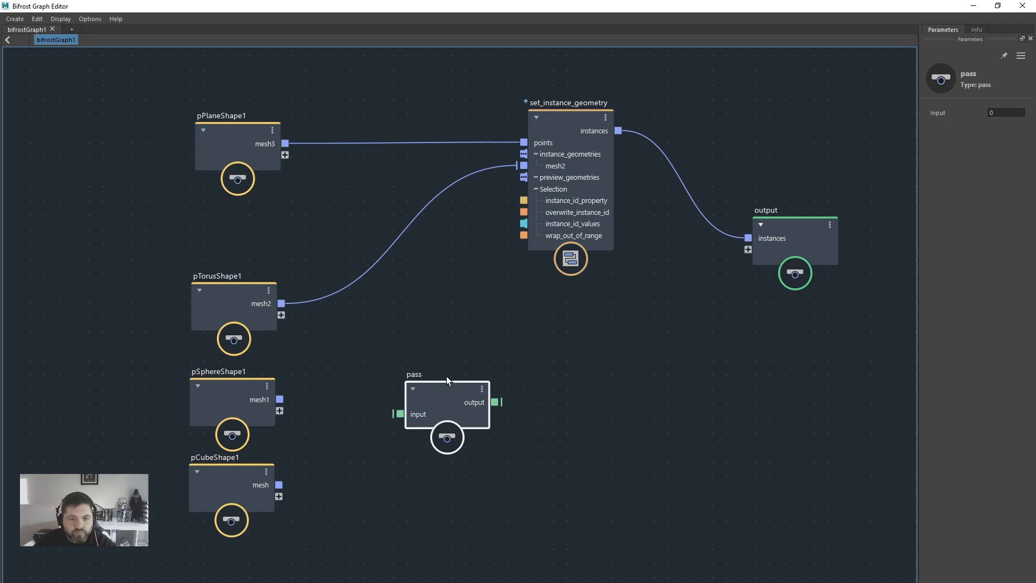
left_click_drag(446, 377, 366, 142)
left_click_drag(325, 187, 203, 135)
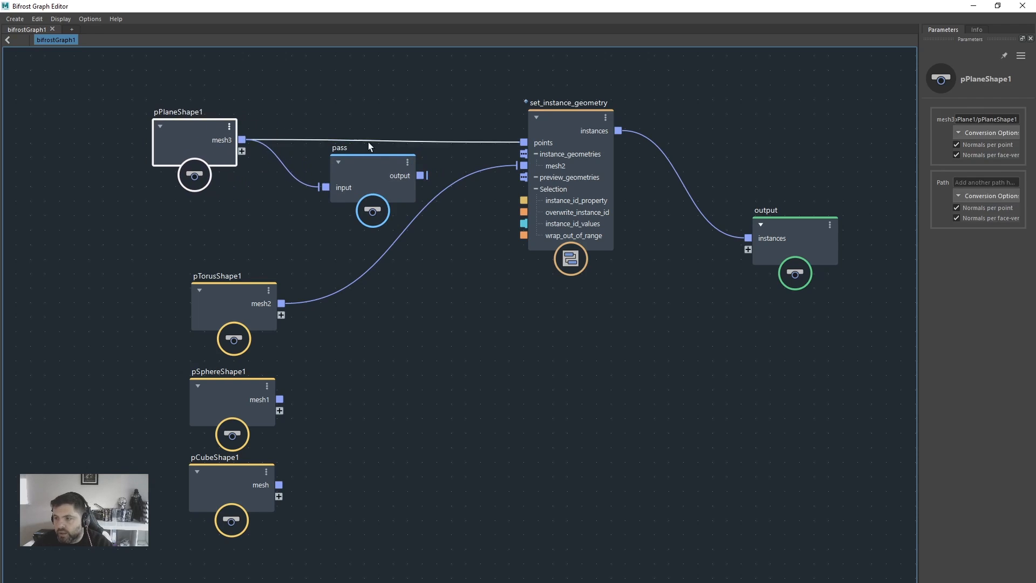
- Connect the pass node's output to points on set_instance_geometry and place the pass node beside the plane input
left_click_drag(350, 173, 335, 175)
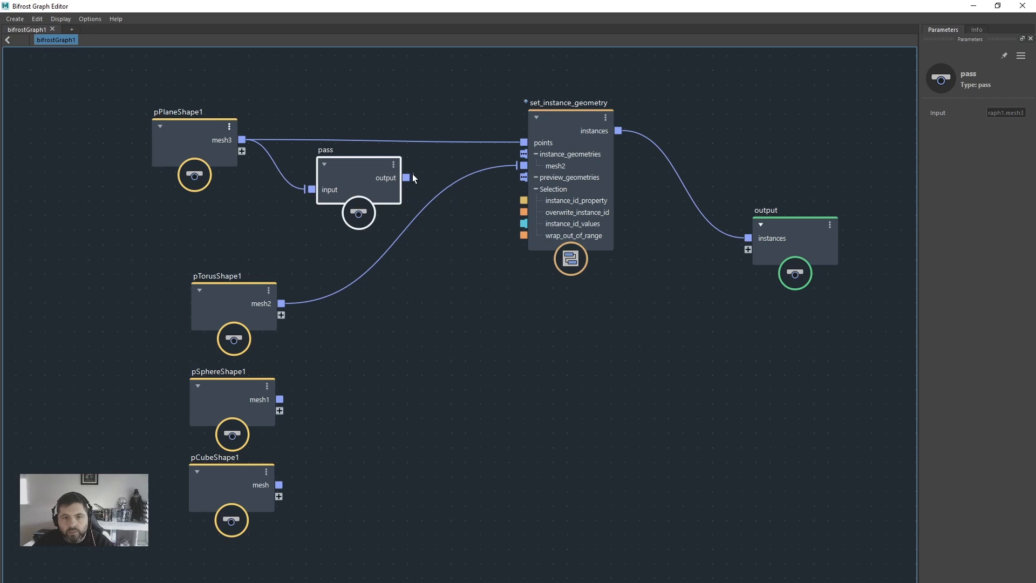
left_click_drag(409, 177, 522, 142)
left_click_drag(343, 167, 348, 116)
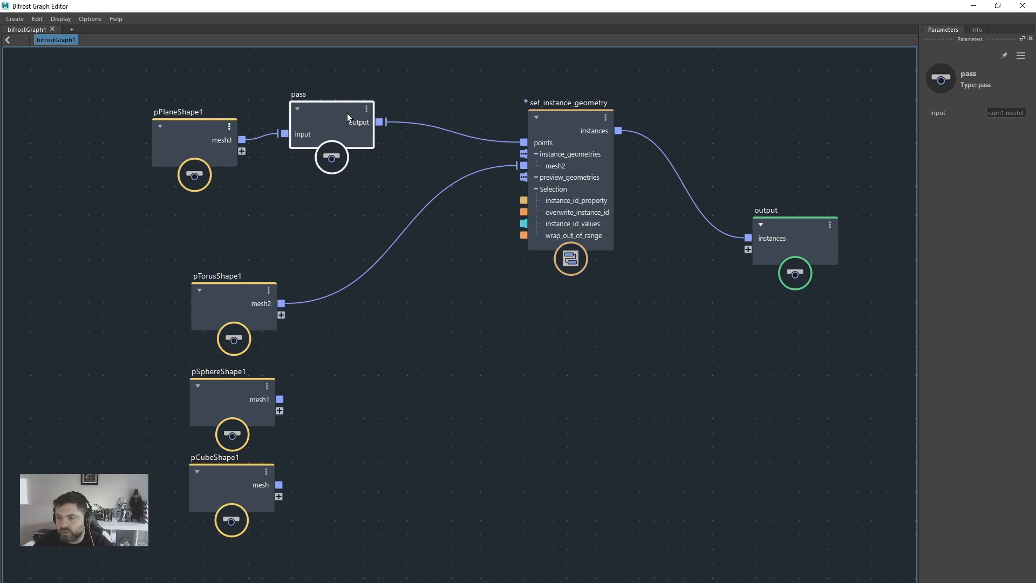
- Add a get_point_count node below the pass node and connect the pass output to its geometry port
left_click(454, 328)
key("Tab")
type("get")
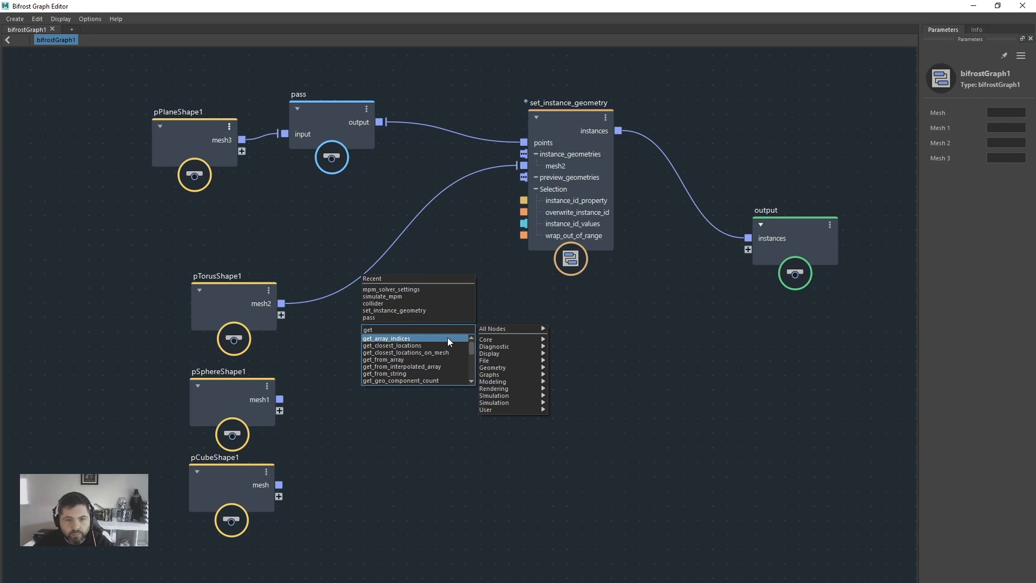
scroll(448, 338, "down", 3)
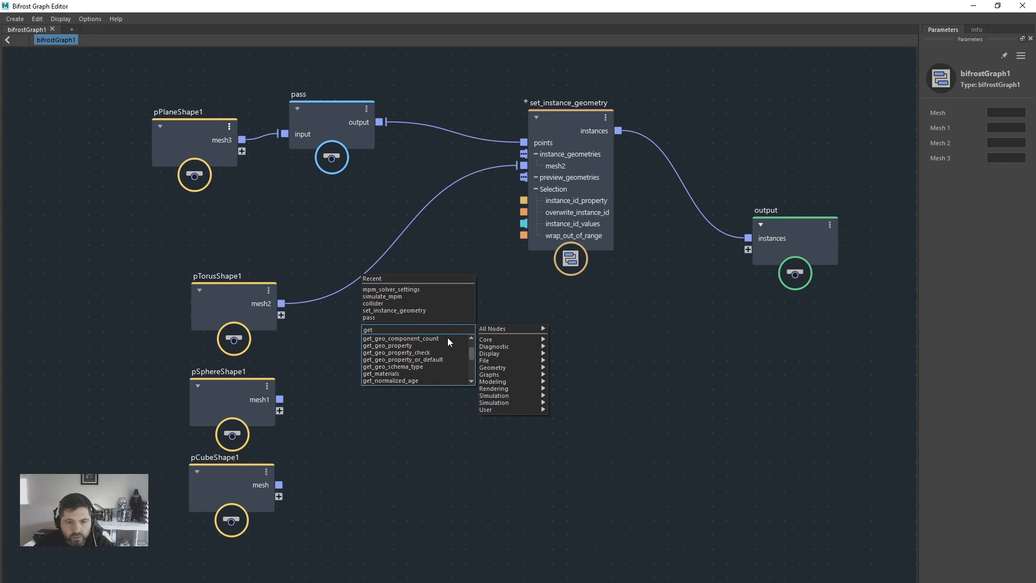
scroll(448, 338, "down", 2)
left_click(430, 348)
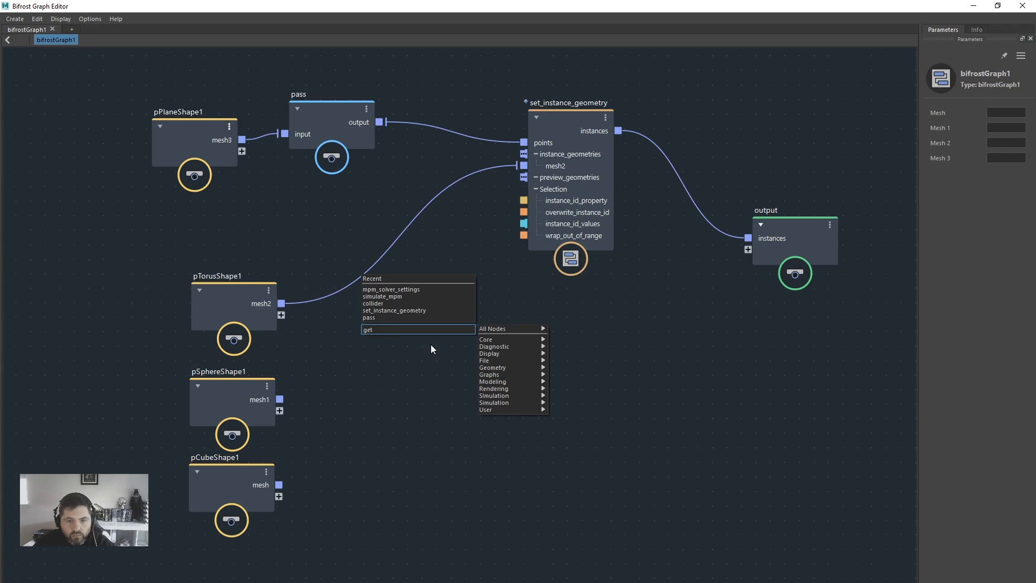
left_click_drag(454, 346, 492, 354)
left_click_drag(379, 121, 446, 373)
left_click_drag(493, 348, 450, 348)
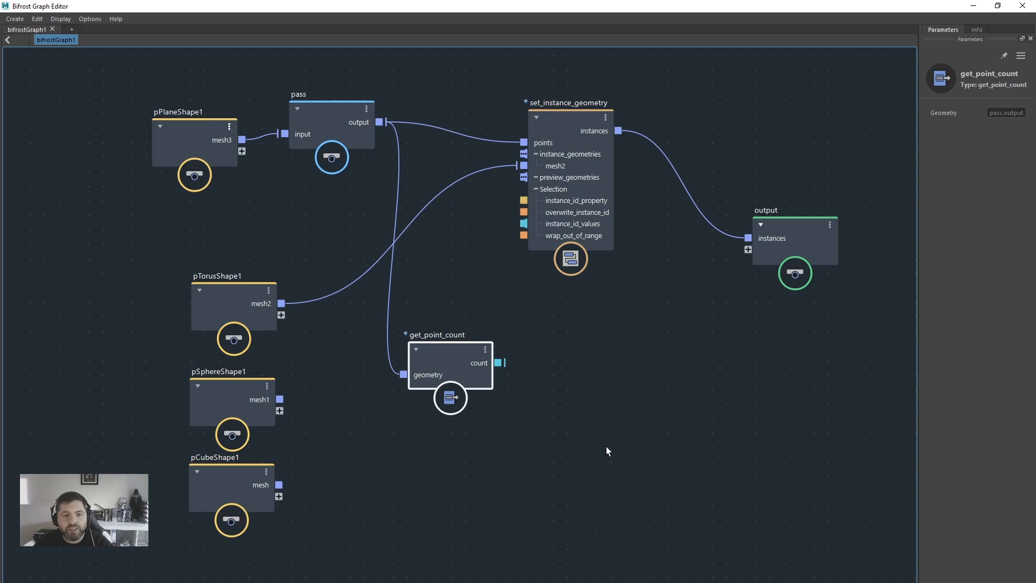
- Add a sequence_array node, connect the point count to its size port, and arrange it beside get_point_count
key("Tab")
type("seq")
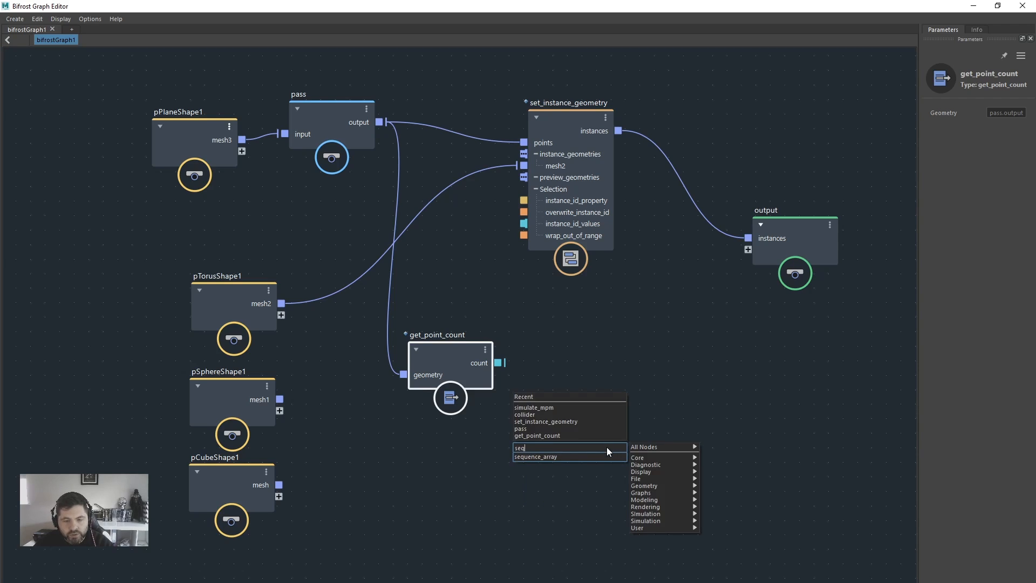
left_click(577, 458)
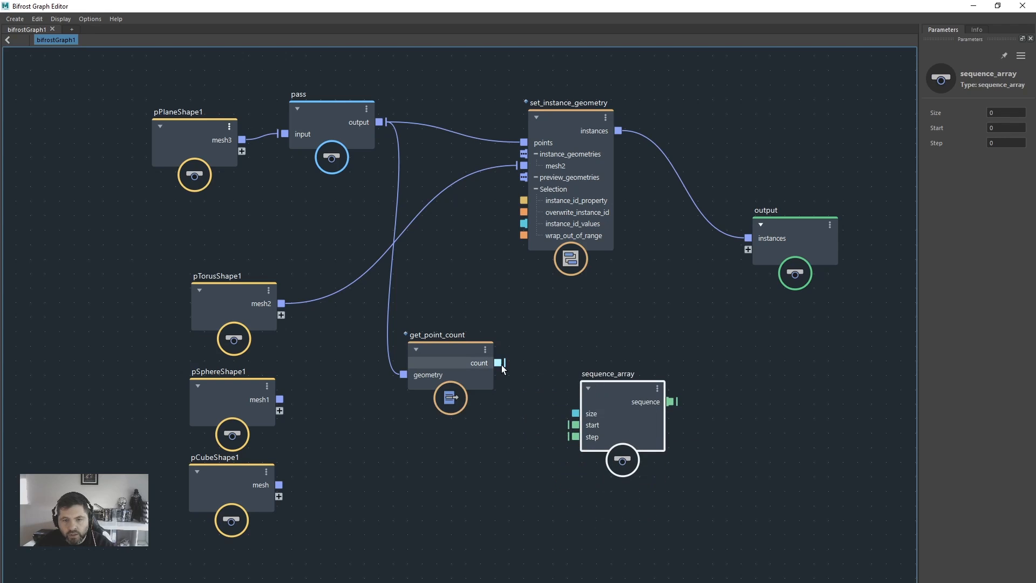
left_click_drag(503, 364, 563, 416)
left_click_drag(432, 345, 419, 338)
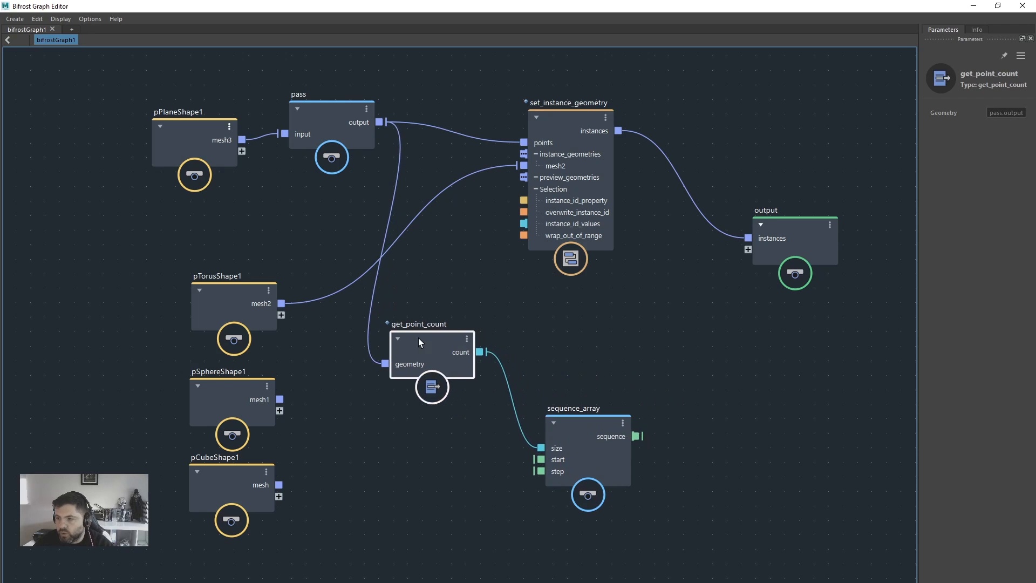
left_click_drag(606, 418, 580, 405)
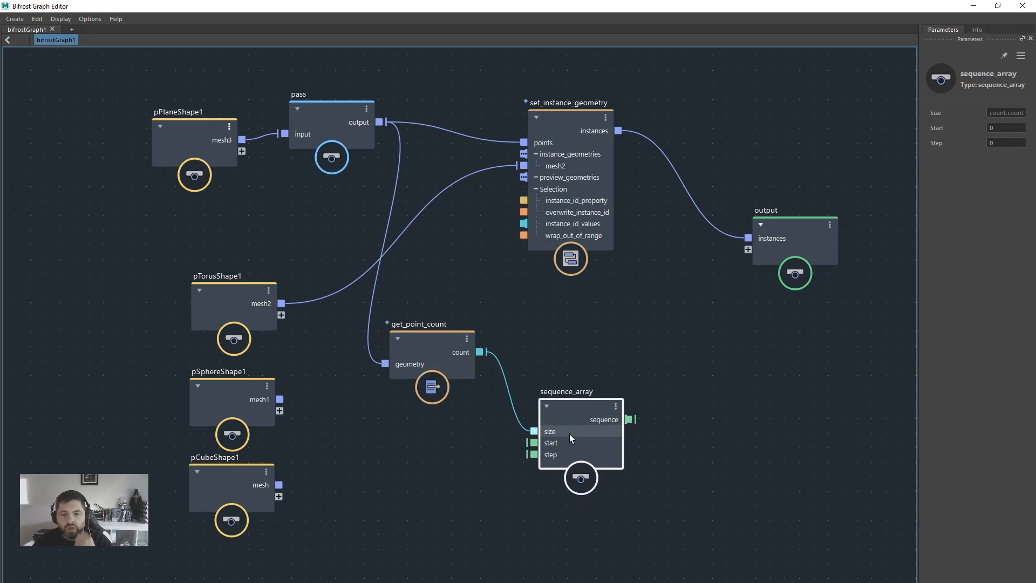
left_click_drag(417, 345, 408, 350)
left_click_drag(569, 406, 564, 391)
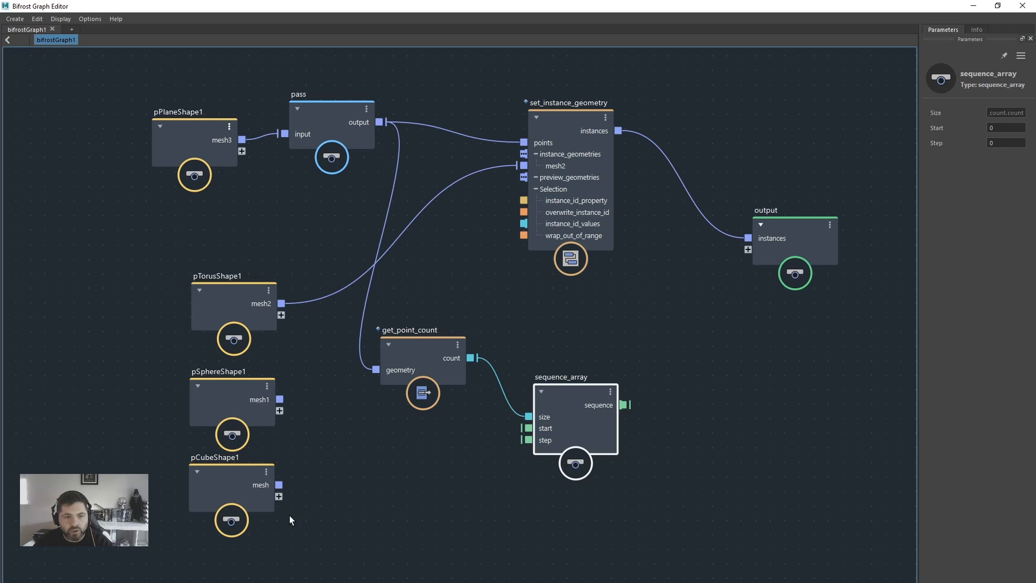
left_click_drag(568, 401, 558, 402)
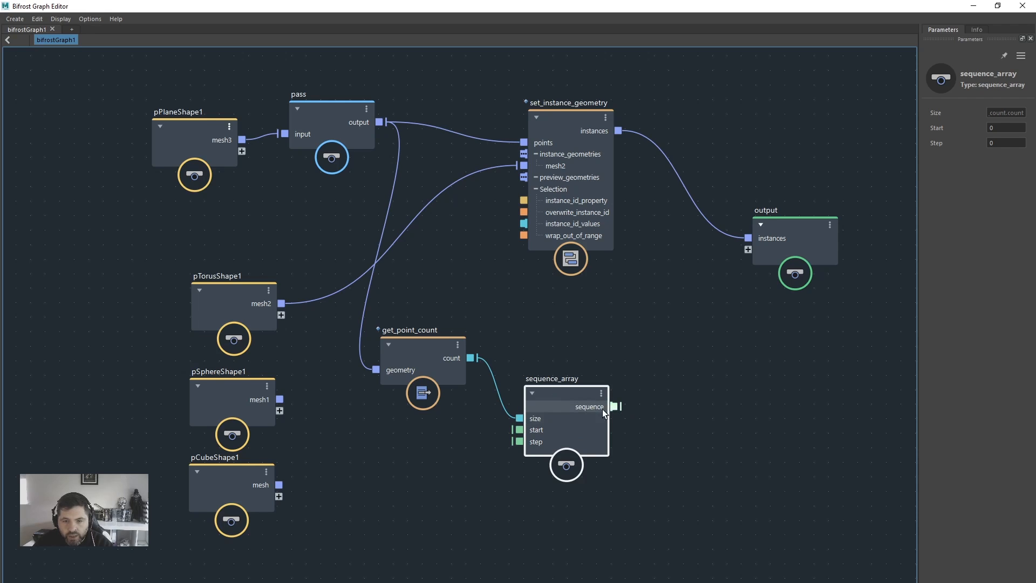
- Try to connect the sequence output of sequence_array directly to instance_id_values on set_instance_geometry
left_click_drag(615, 407, 587, 227)
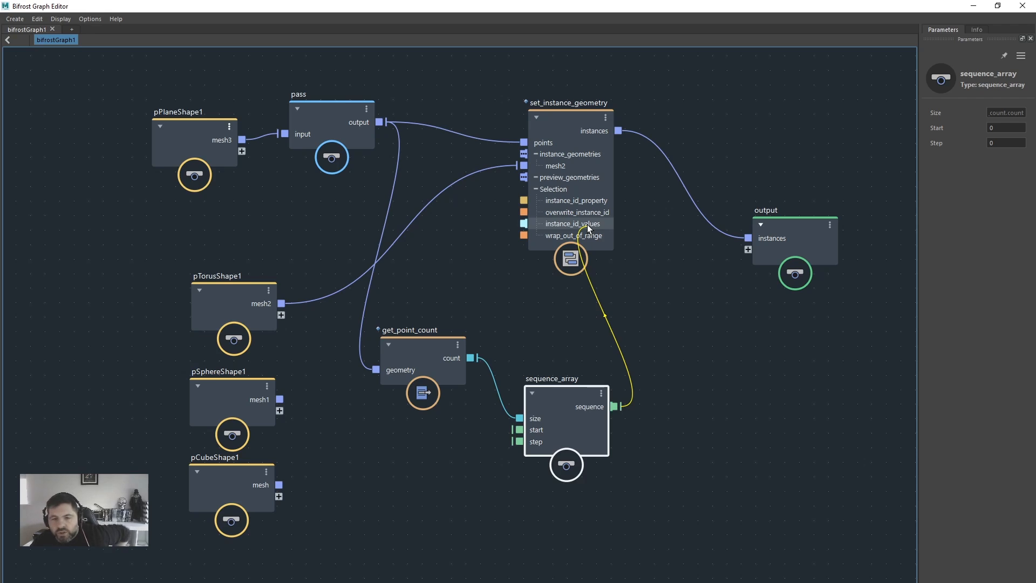
left_click_drag(587, 228, 620, 411)
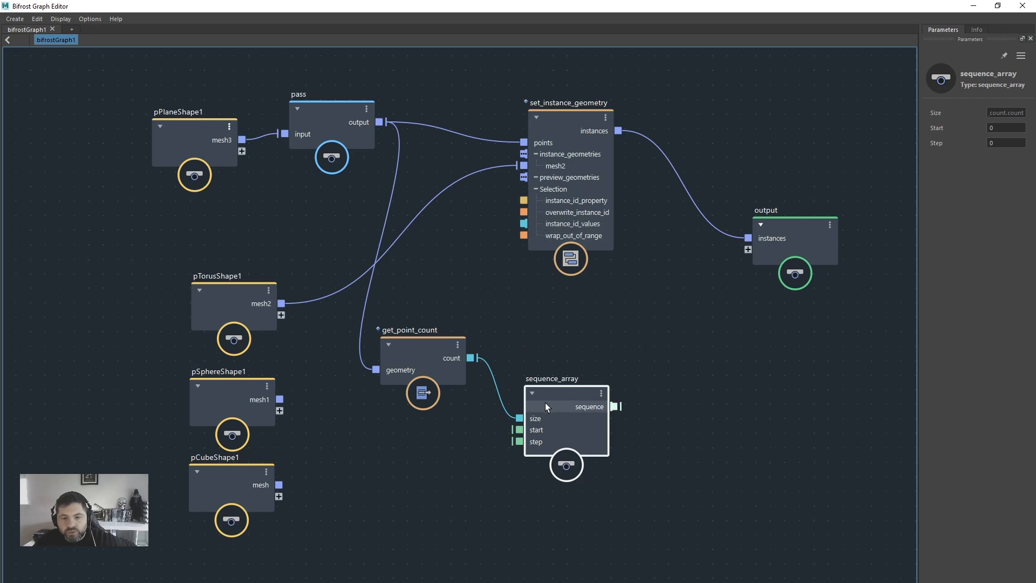
left_click_drag(554, 387, 552, 387)
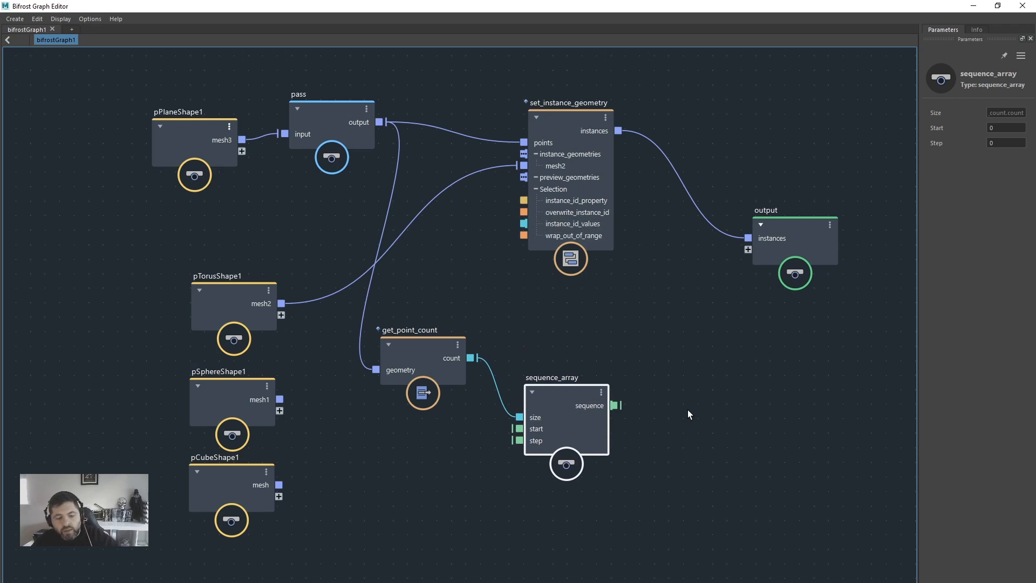
- Add a to_long node, feed it the sequence output, and connect its long output to instance_id_values
key("Tab")
type("to")
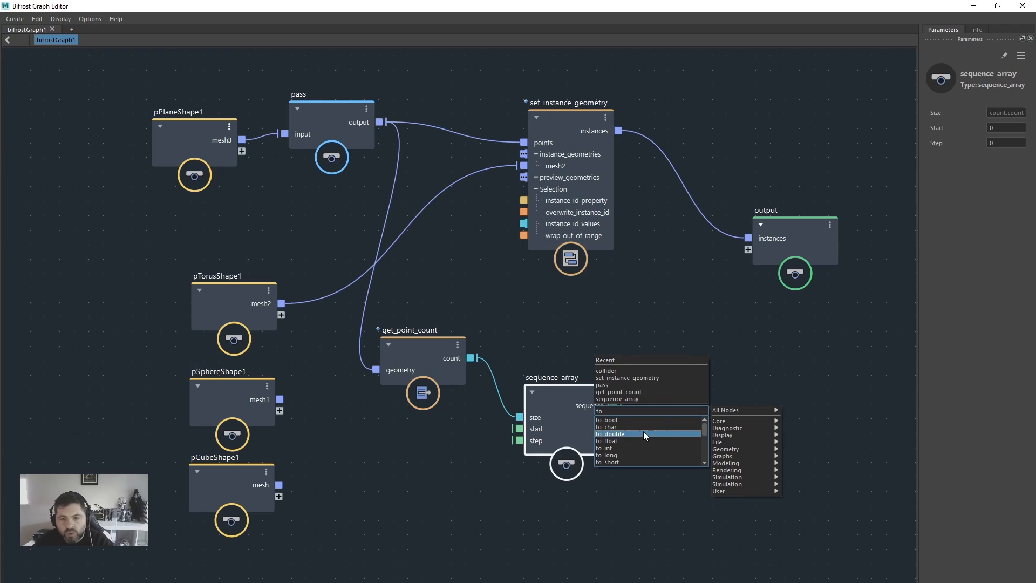
left_click(637, 454)
left_click_drag(681, 420, 706, 379)
left_click_drag(572, 403, 679, 384)
left_click(681, 383)
left_click_drag(756, 393, 521, 225)
- Arrange get_point_count, sequence_array and to_long closer to the mesh inputs, and shift set_instance_geometry toward the output node
left_click_drag(540, 406, 490, 429)
left_click_drag(439, 360, 412, 368)
left_click_drag(510, 422, 528, 410)
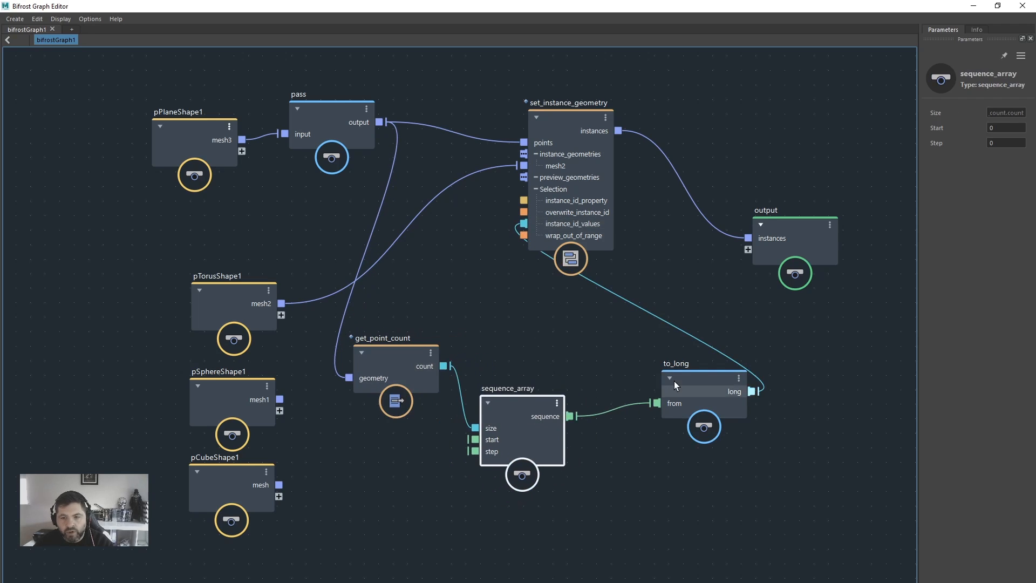
left_click_drag(675, 383, 628, 387)
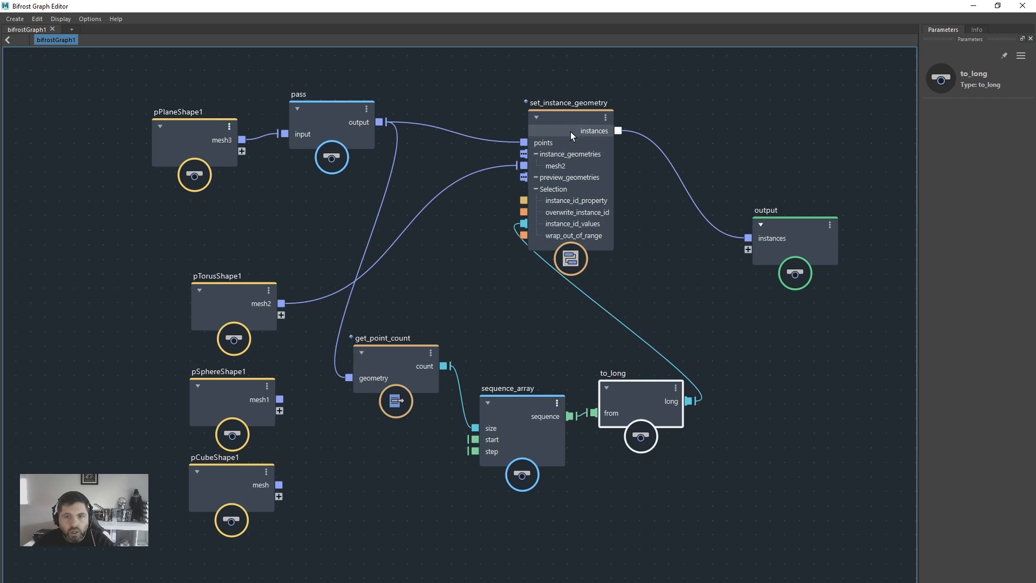
left_click_drag(571, 132, 606, 125)
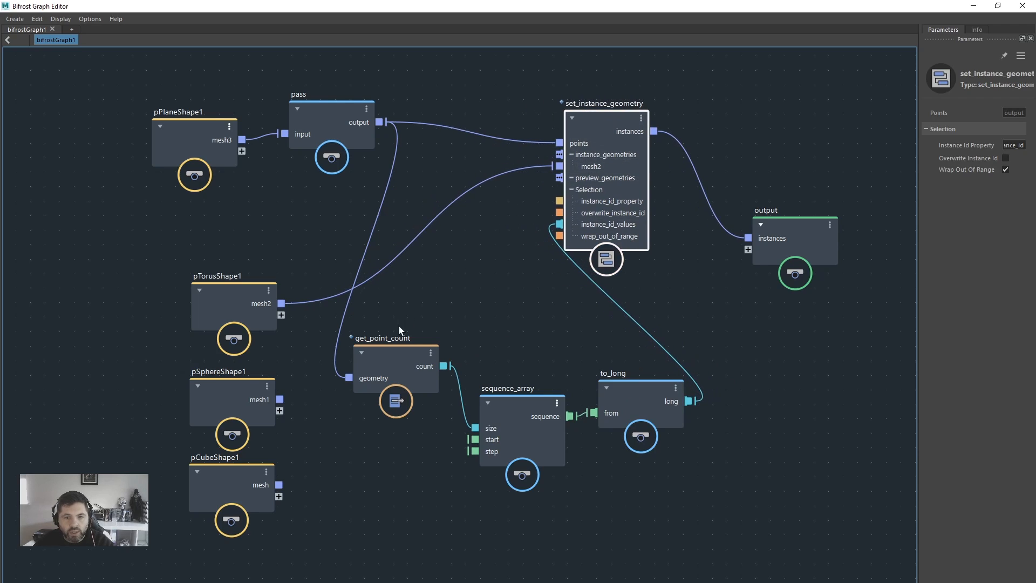
- Move the torus and sphere inputs higher, and connect the sphere and cube meshes to instance_geometries
left_click_drag(226, 293, 214, 245)
left_click_drag(232, 391, 562, 151)
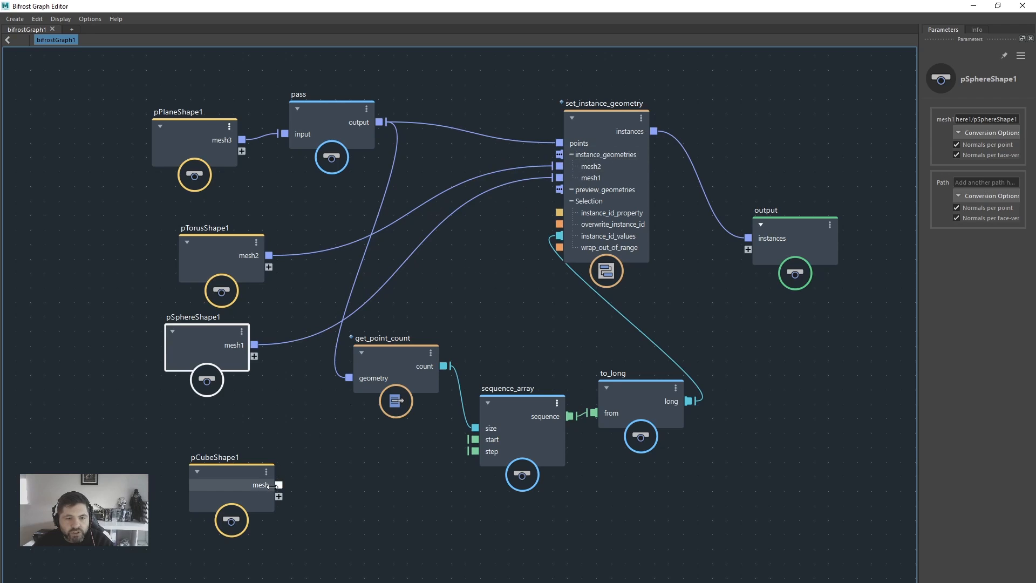
left_click_drag(302, 458, 559, 155)
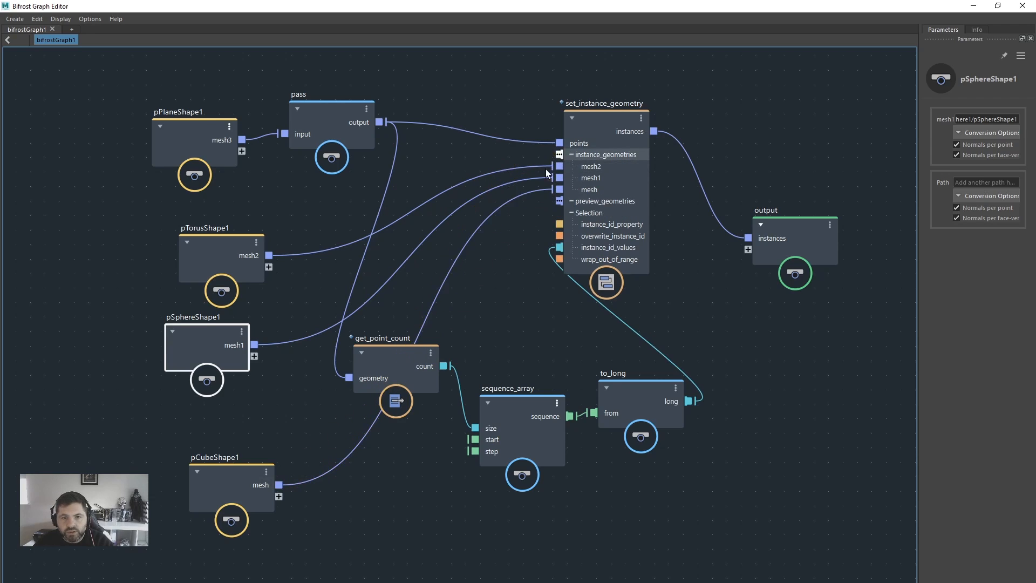
- Lower get_point_count and sequence_array, and spread to_long, set_instance_geometry and the output node farther from the mesh inputs
left_click_drag(408, 354, 408, 374)
left_click_drag(523, 410, 537, 449)
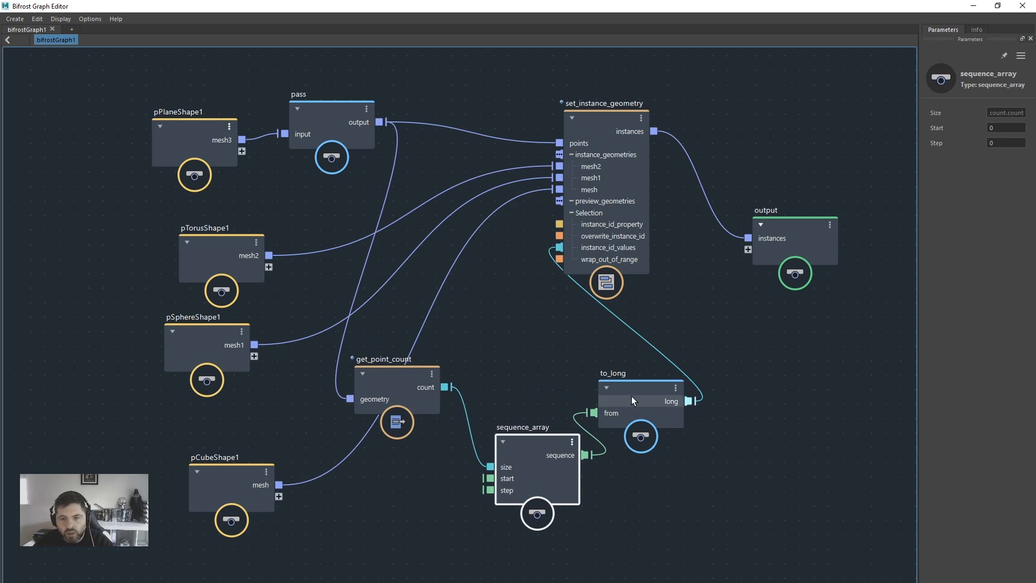
left_click_drag(635, 392, 673, 408)
scroll(529, 342, "down", 2)
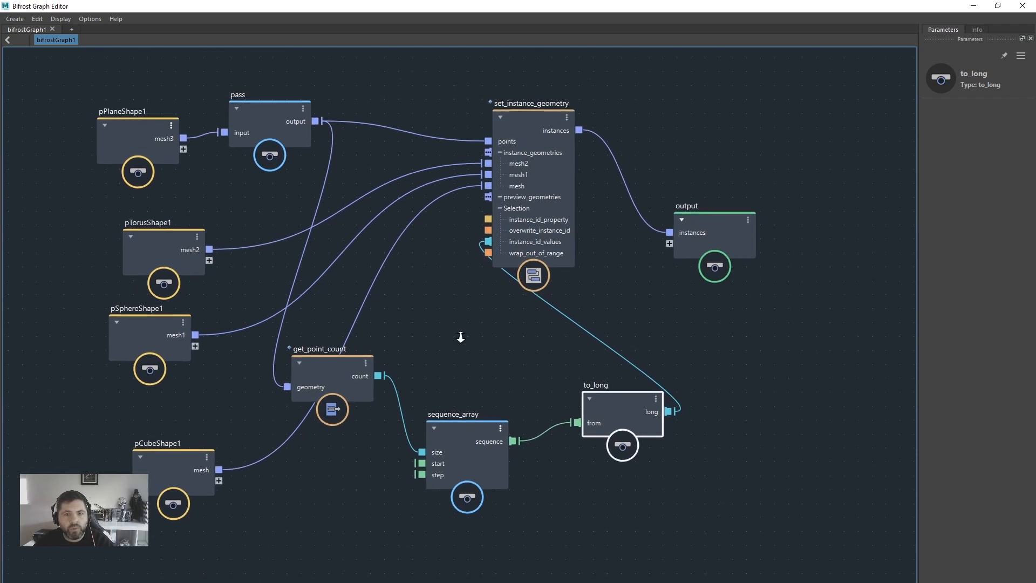
left_click_drag(707, 236, 757, 232)
left_click_drag(510, 144, 578, 148)
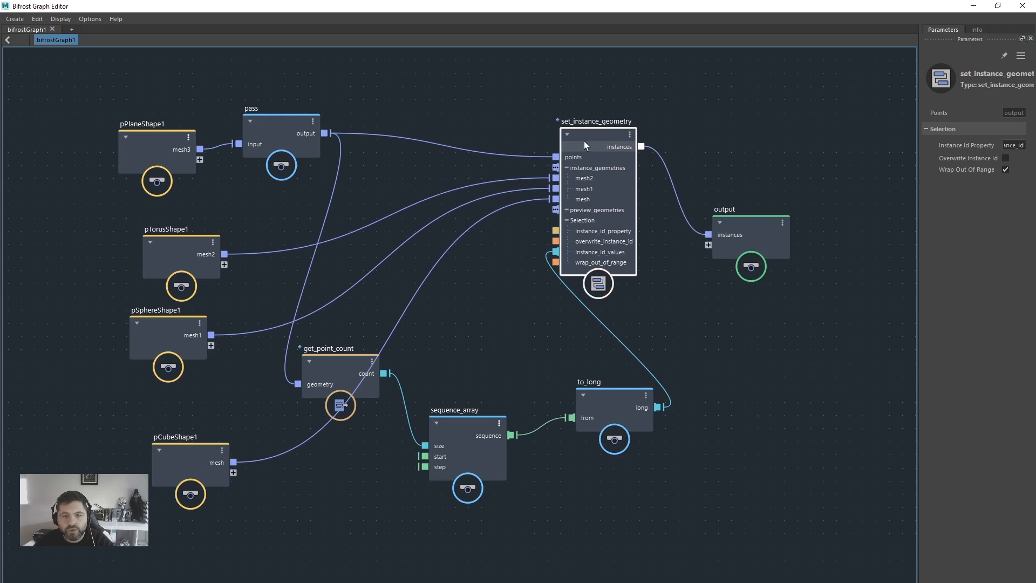
left_click_drag(594, 400, 579, 385)
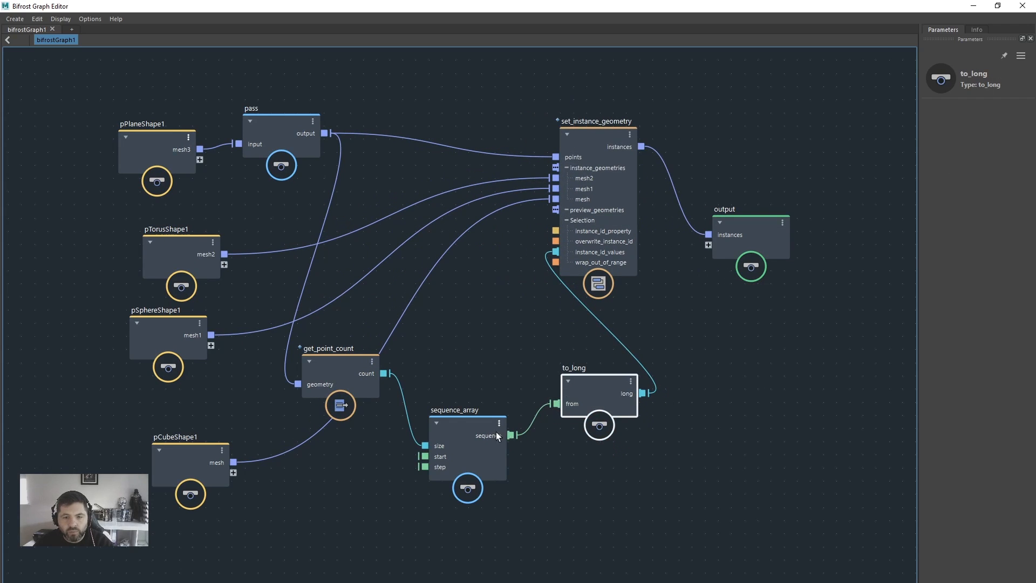
- Level the pass node with the plane input, pull to_long closer to sequence_array, and line up set_instance_geometry and output farther out
left_click_drag(262, 119, 278, 153)
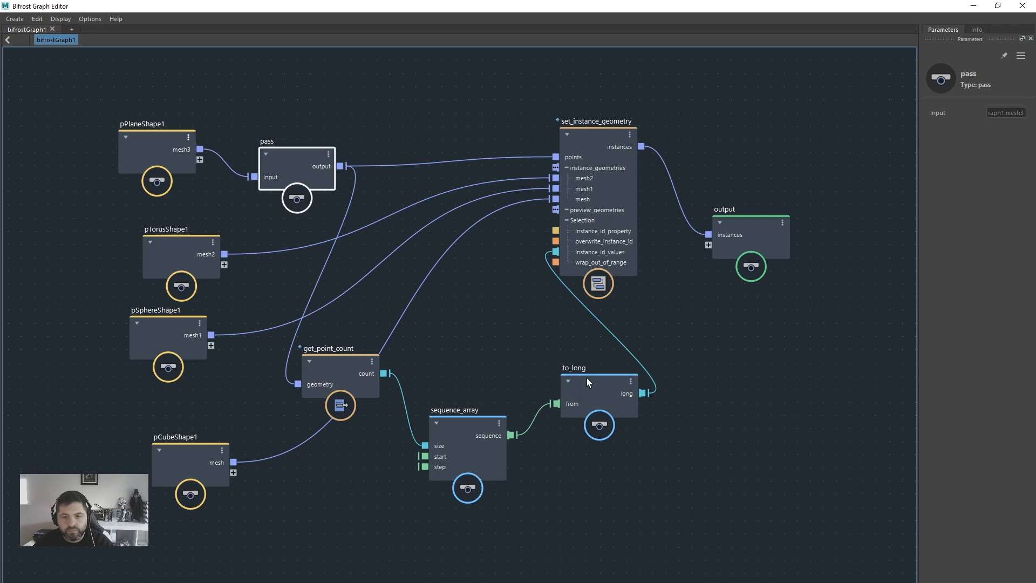
left_click_drag(587, 380, 582, 381)
left_click_drag(481, 427, 481, 433)
left_click_drag(350, 373, 351, 378)
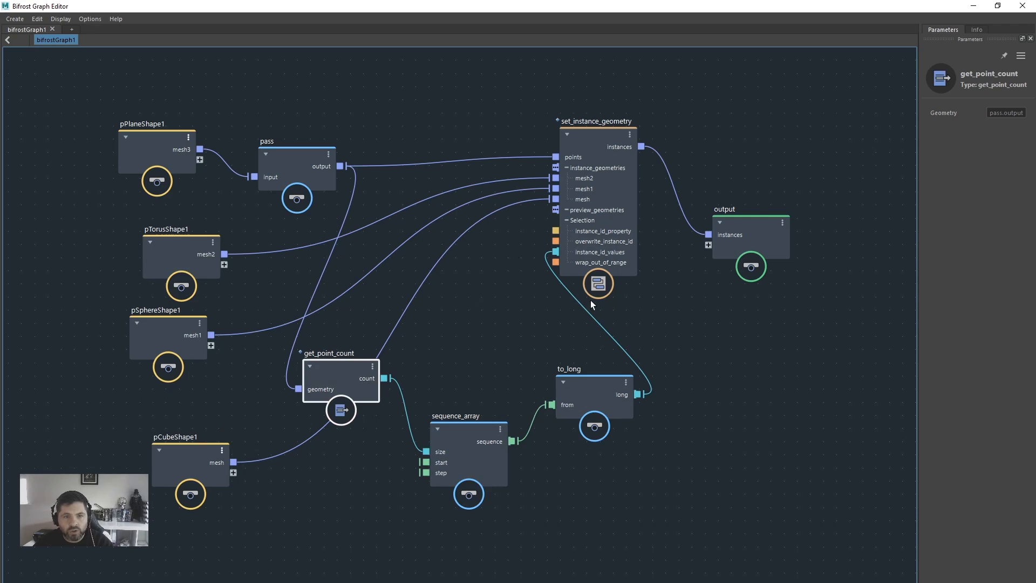
left_click_drag(295, 158, 293, 132)
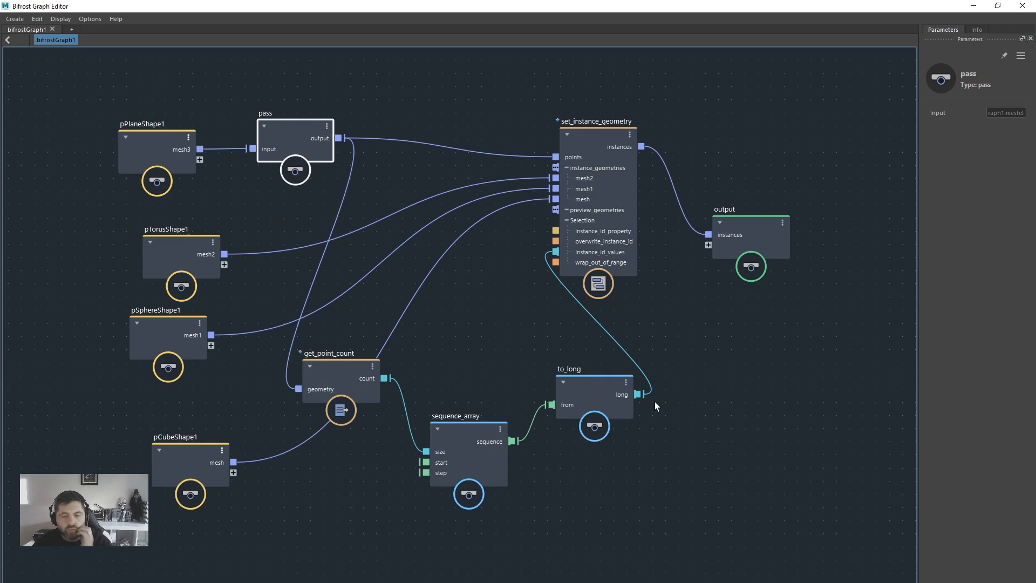
left_click_drag(600, 387, 581, 387)
left_click_drag(599, 128, 629, 126)
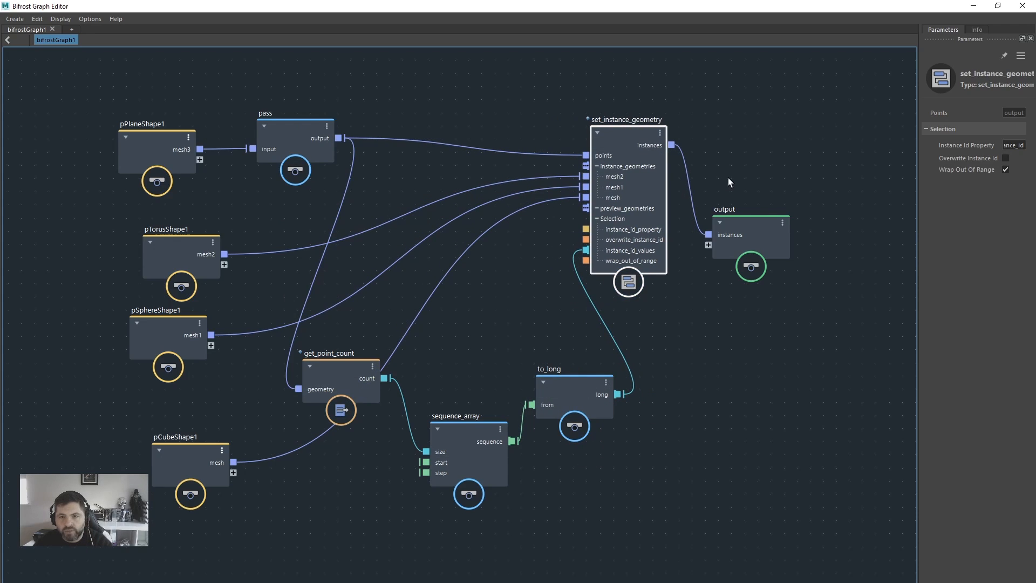
left_click_drag(729, 224, 817, 134)
left_click_drag(620, 126, 655, 128)
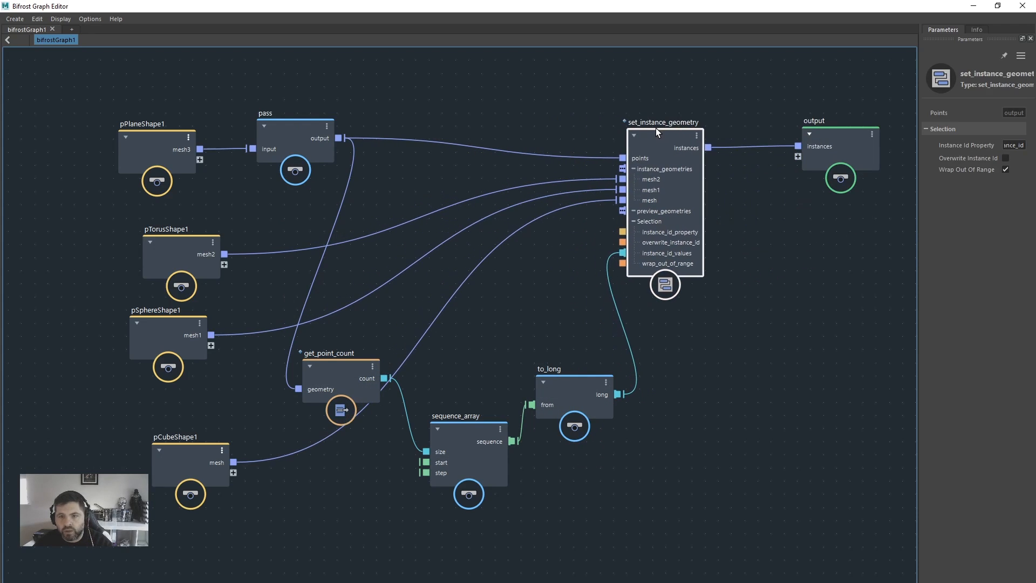
- Uncover the Maya viewport, orbit around the instanced meshes to examine them, and return to the full-size graph editor
left_click_drag(602, 11, 581, 411)
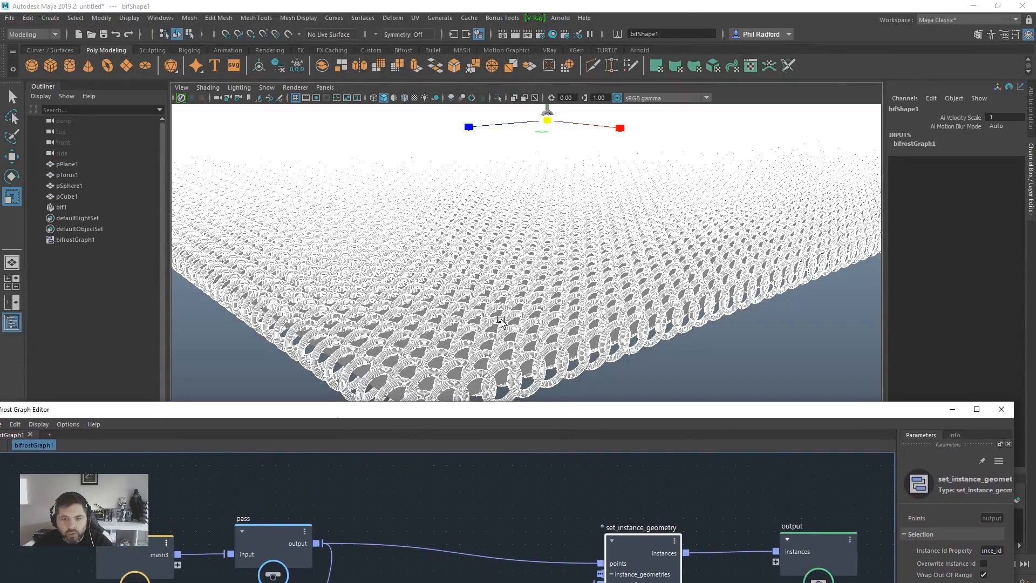
left_click_drag(571, 247, 548, 225, "alt")
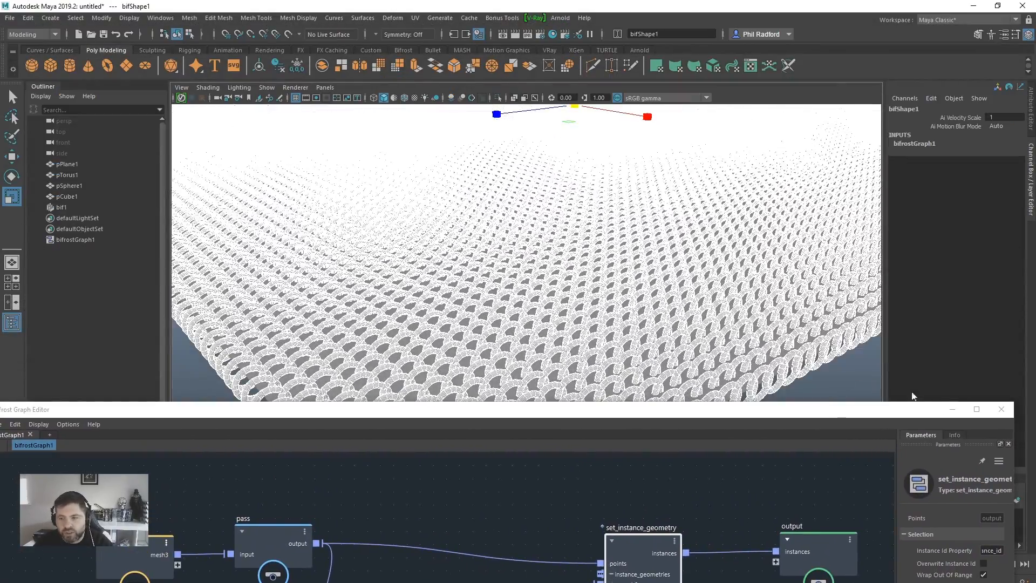
left_click(977, 409)
- Move sequence_array closer to get_point_count and set its Start value to 3
left_click_drag(474, 432, 464, 425)
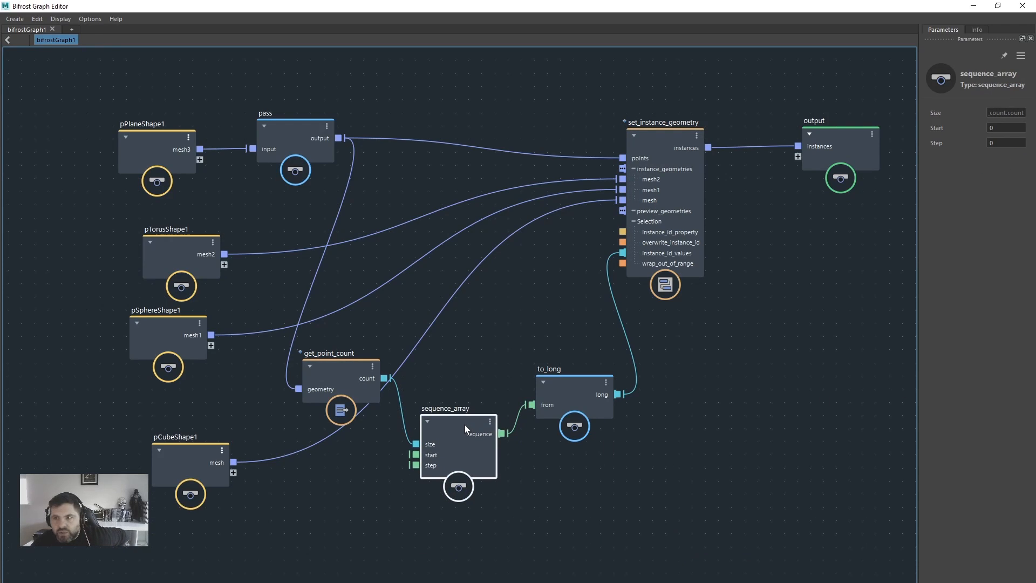
double_click(998, 129)
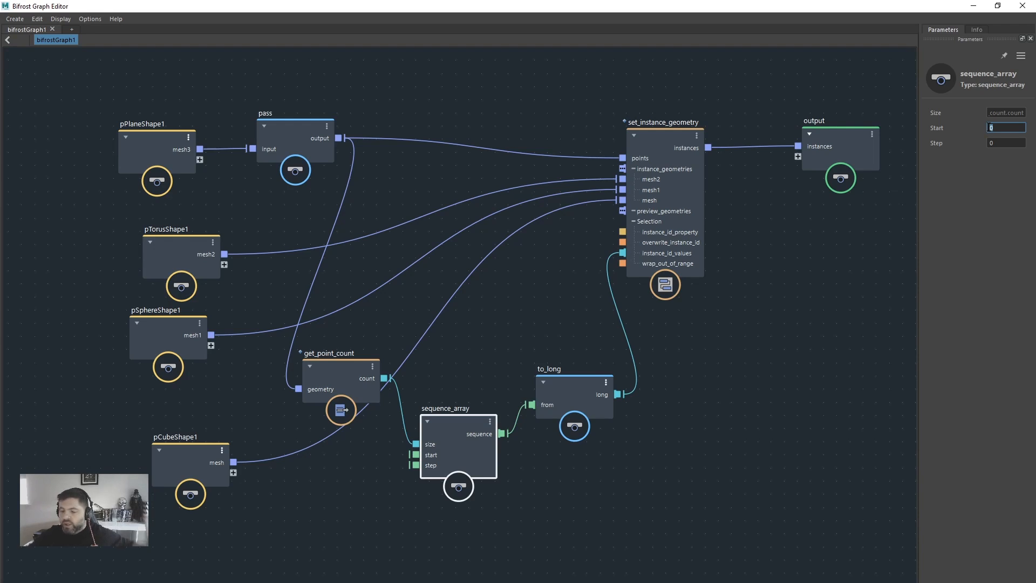
type("3")
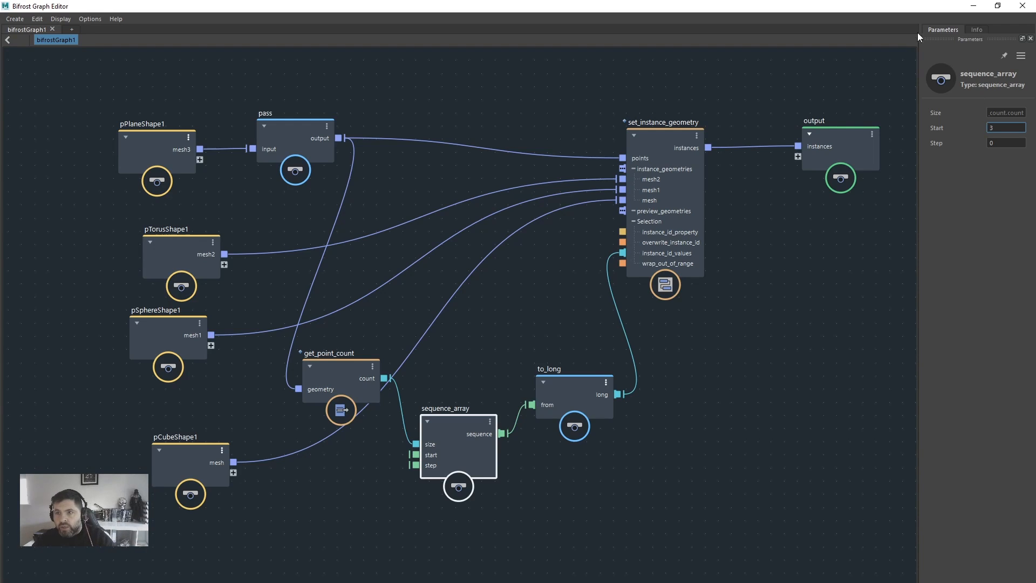
- Uncover part of the Maya viewport and set sequence_array's Step value to 4
left_click_drag(897, 7, 305, 169)
key("Return")
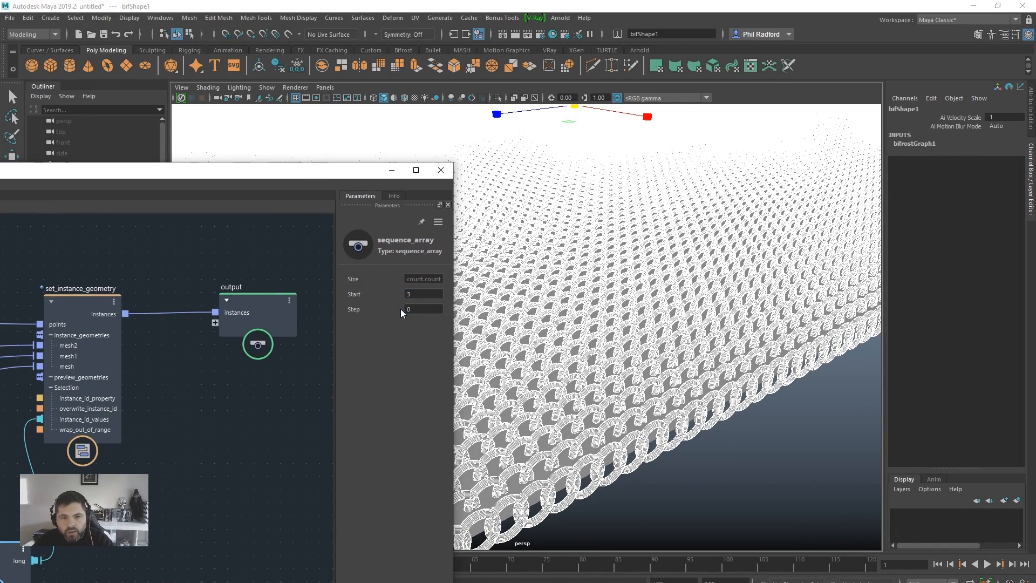
left_click(415, 309)
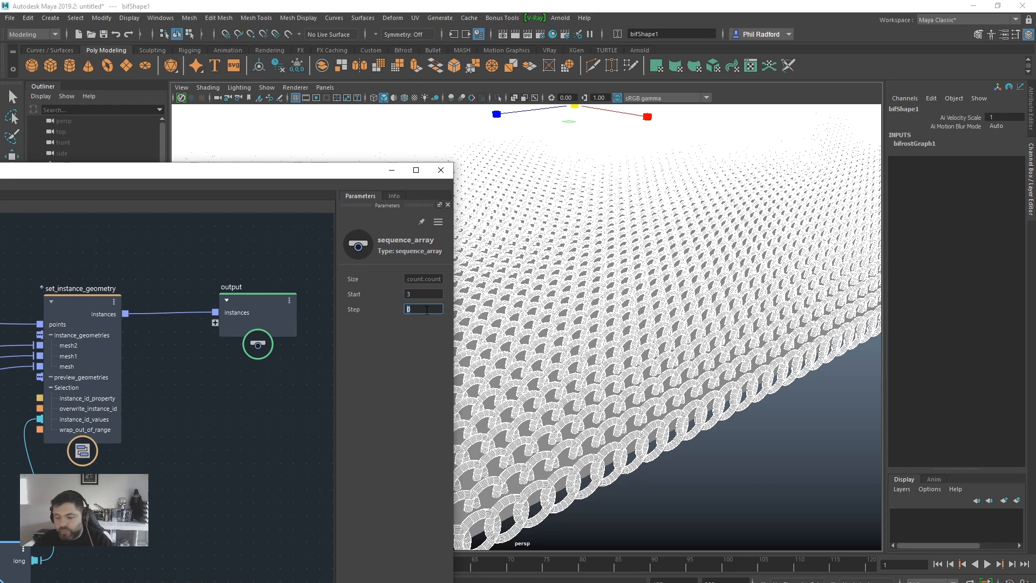
type("4")
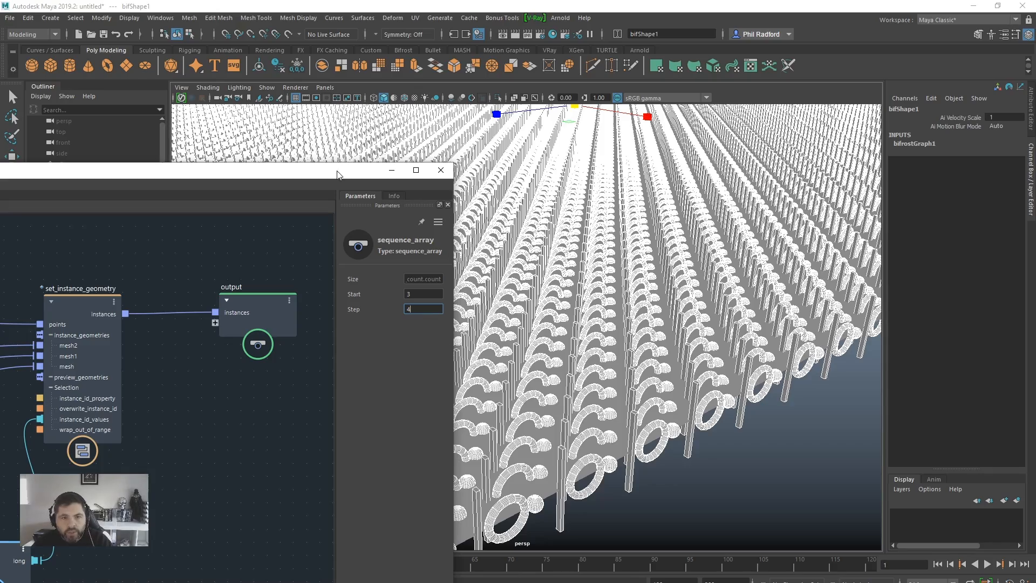
- Lower the graph editor clear of the viewport and examine the pattern of torus, sphere and cube instances from several angles
left_click_drag(340, 169, 878, 507)
left_click_drag(475, 354, 507, 344, "alt")
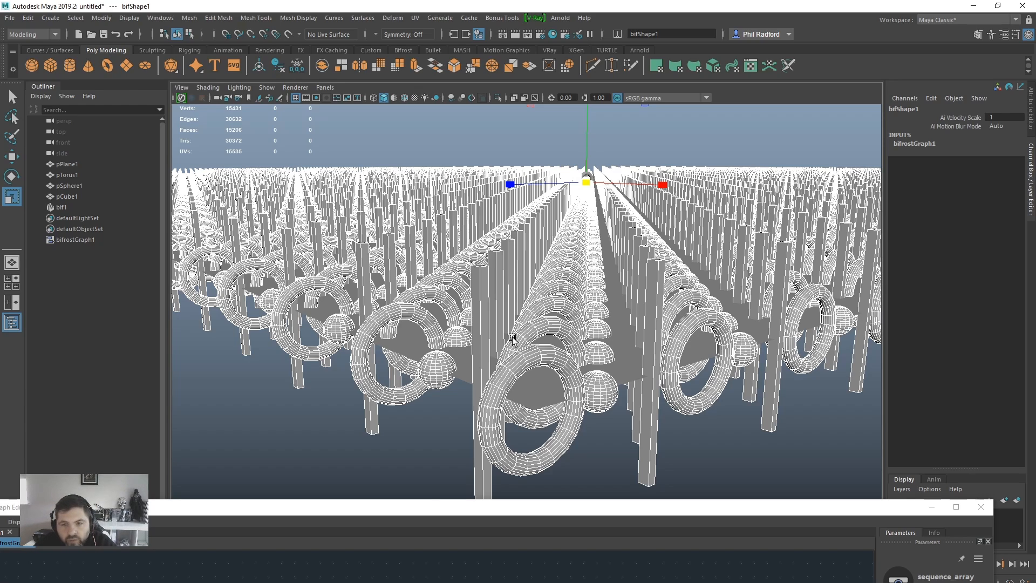
mouse_move(631, 278)
left_mouse_down("alt")
mouse_move(629, 318)
mouse_move(627, 293)
left_mouse_up("alt")
middle_click_drag(605, 296, 629, 171, "alt")
right_click_drag(630, 171, 610, 240, "alt")
mouse_move(610, 241)
left_mouse_down("alt")
mouse_move(599, 270)
mouse_move(598, 252)
mouse_move(612, 248)
mouse_move(600, 258)
left_mouse_up("alt")
right_click_drag(600, 258, 583, 257, "alt")
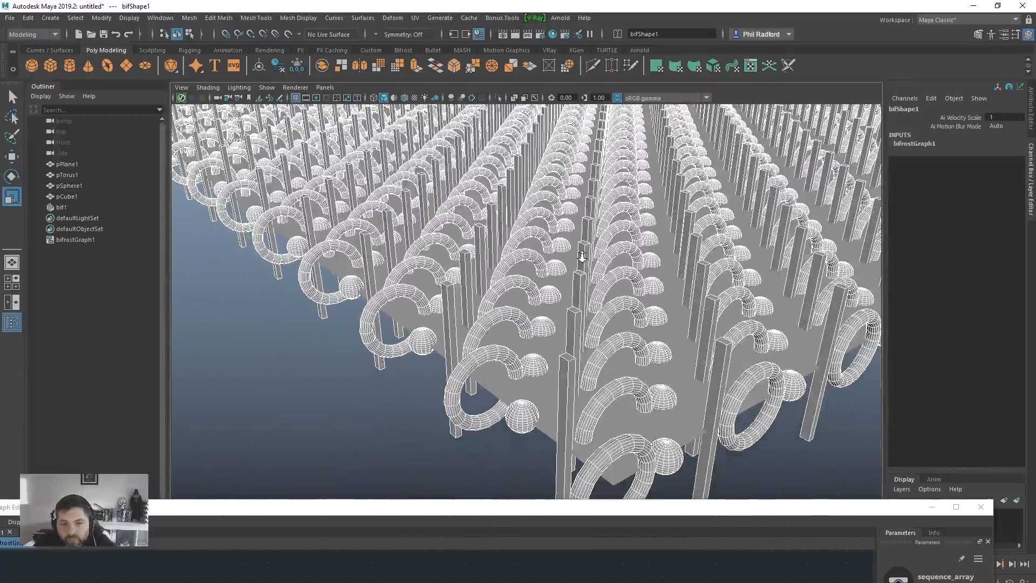
- Select pSphere1, display the viewport smooth shaded, and scale the sphere up uniformly to about 0.199
left_click(75, 187)
key("5")
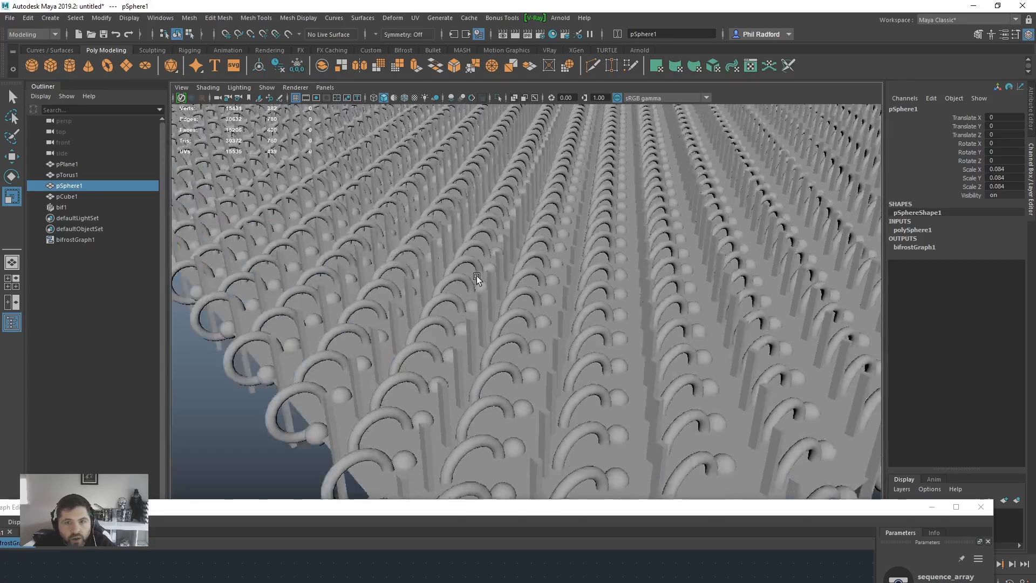
right_click_drag(478, 278, 451, 243, "alt")
left_click_drag(451, 243, 486, 213, "alt")
left_click_drag(586, 147, 591, 148)
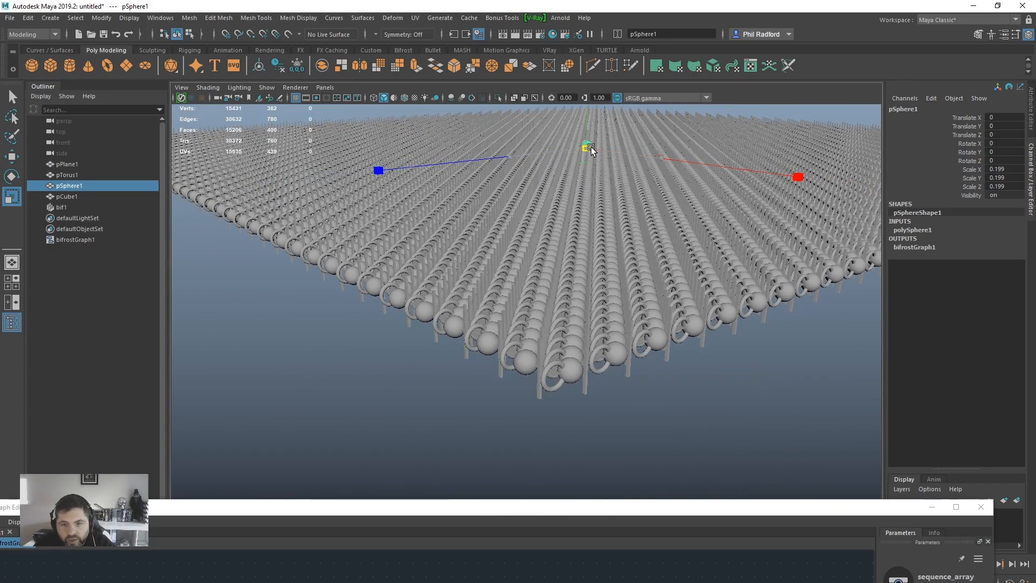
- Restore the full-size graph editor and shift get_point_count, sequence_array and to_long slightly up toward set_instance_geometry
left_click(956, 506)
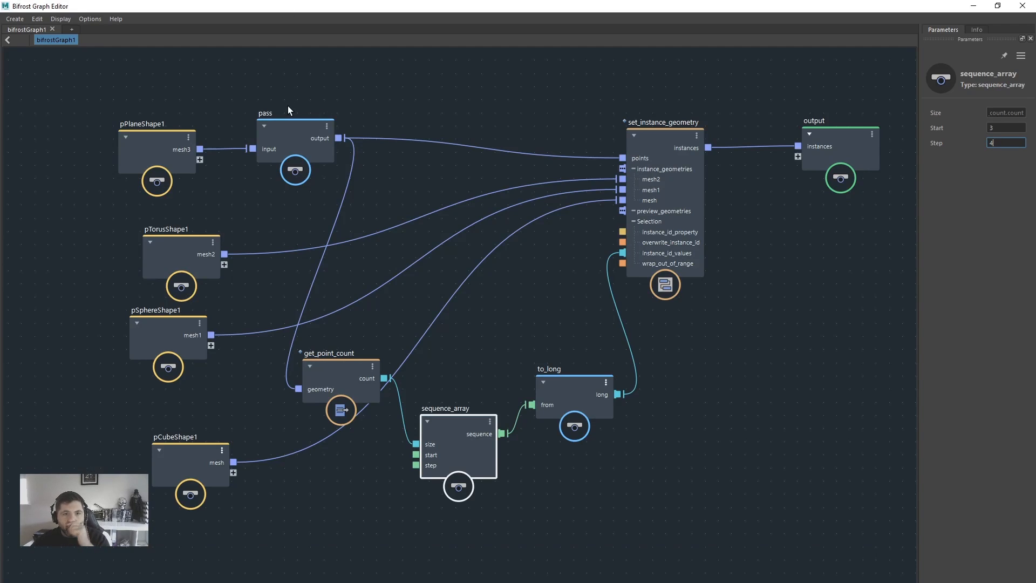
left_click_drag(348, 374, 364, 359)
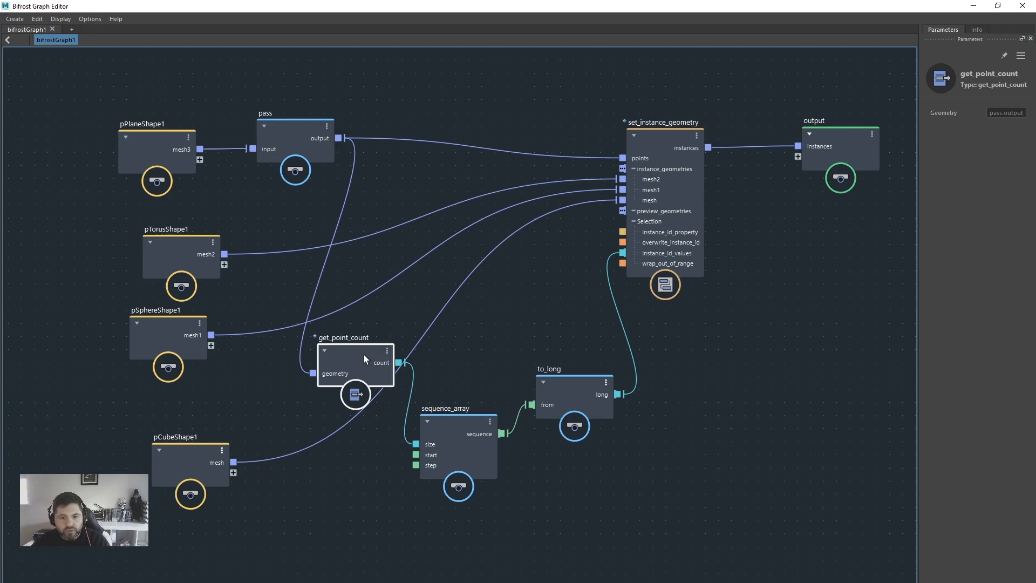
left_click_drag(468, 432, 480, 418)
left_click_drag(577, 385, 594, 366)
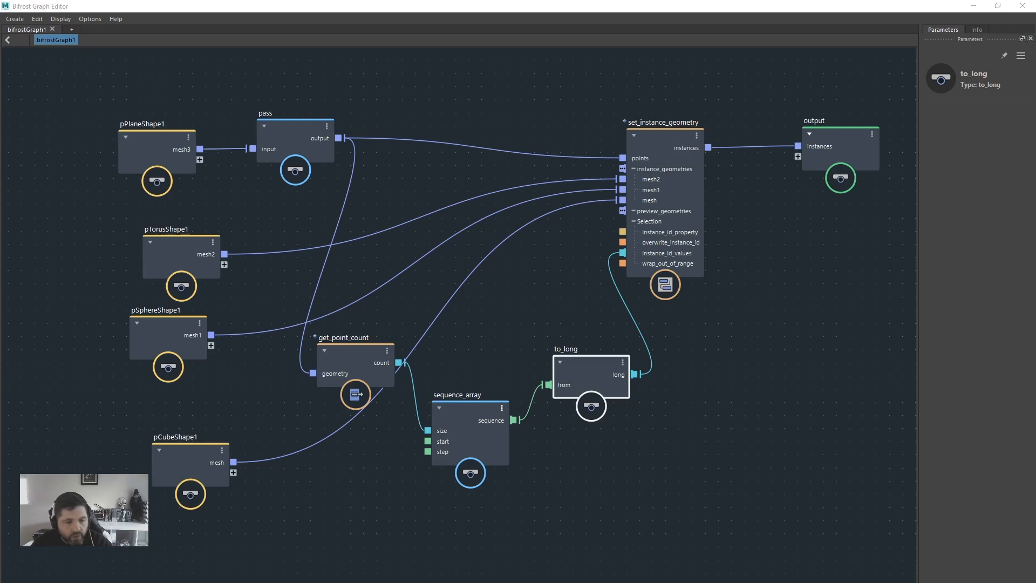
mouse_move(737, 7)
left_mouse_down()
mouse_move(725, 113)
mouse_move(735, 10)
left_mouse_up()
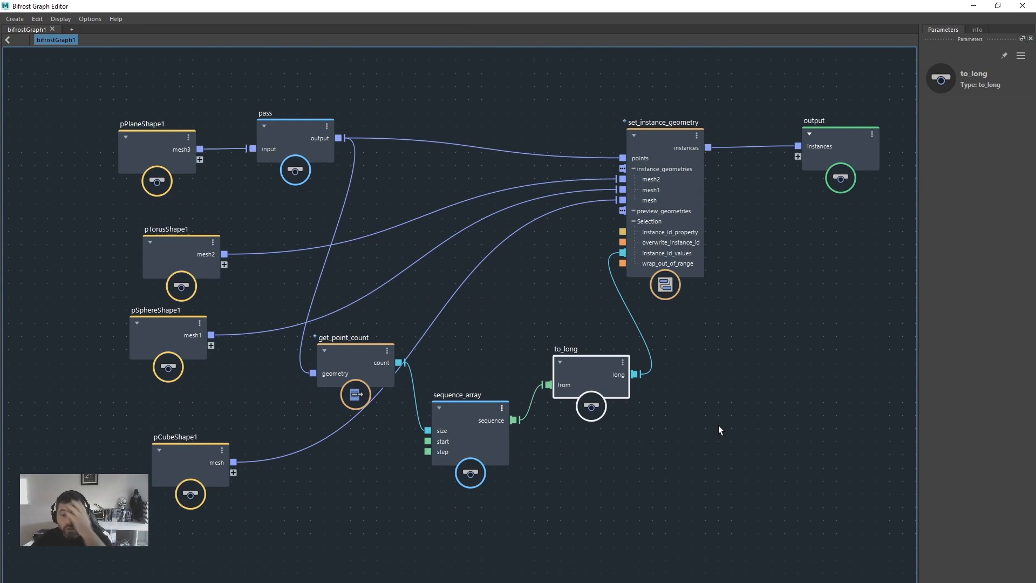
- Paste the copied random_value_array, _1000, multiply and to_long1 nodes and place them in the free space beyond to_long
middle_click_drag(717, 430, 613, 435)
middle_click_drag(682, 397, 633, 393)
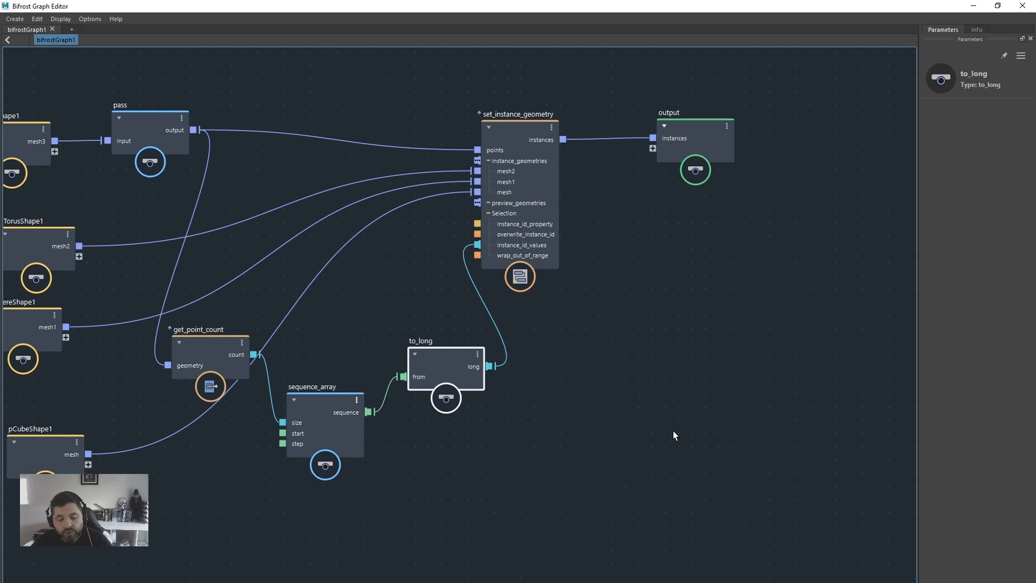
key("ctrl+v")
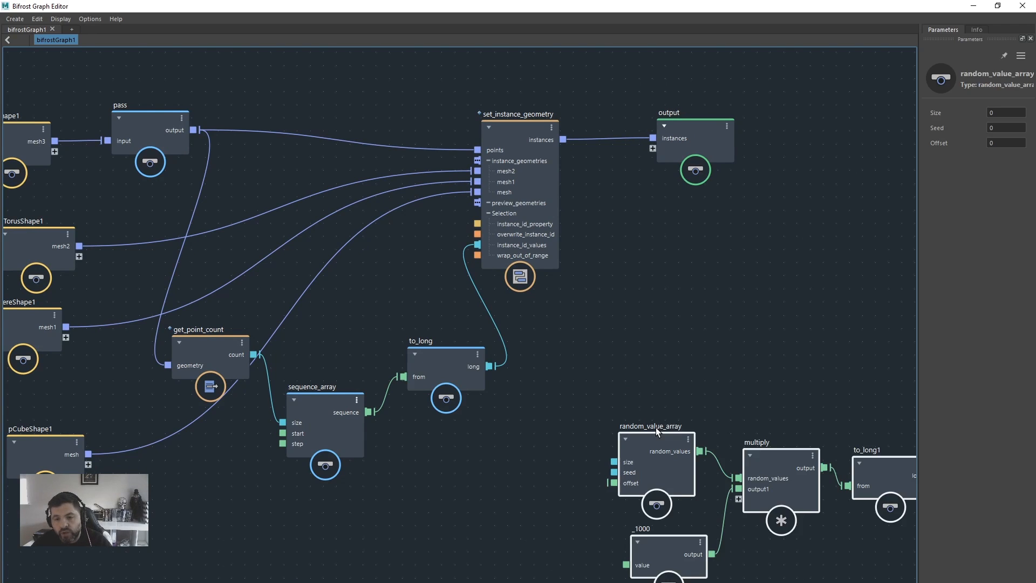
left_click_drag(653, 442, 599, 394)
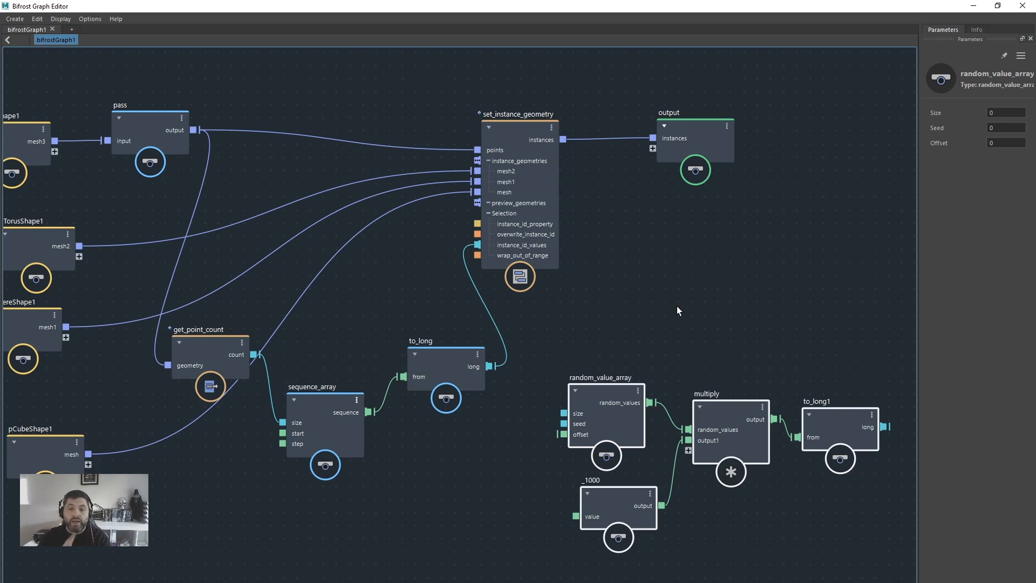
scroll(677, 306, "down", 2)
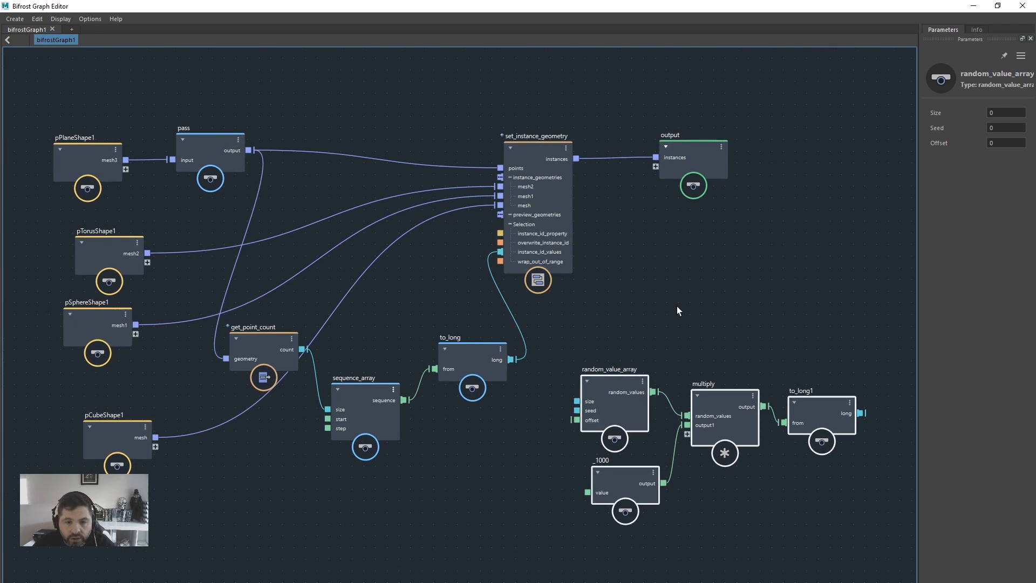
left_click_drag(621, 380, 596, 377)
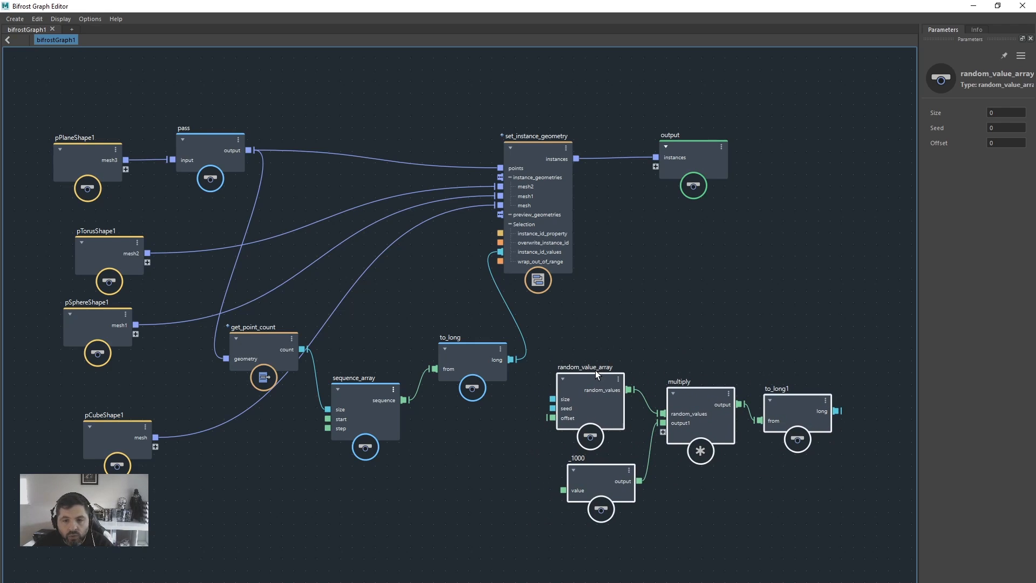
- Disconnect sequence_array from get_point_count and to_long from set_instance_geometry, and move both nodes down out of the way
left_click_drag(489, 346, 482, 352)
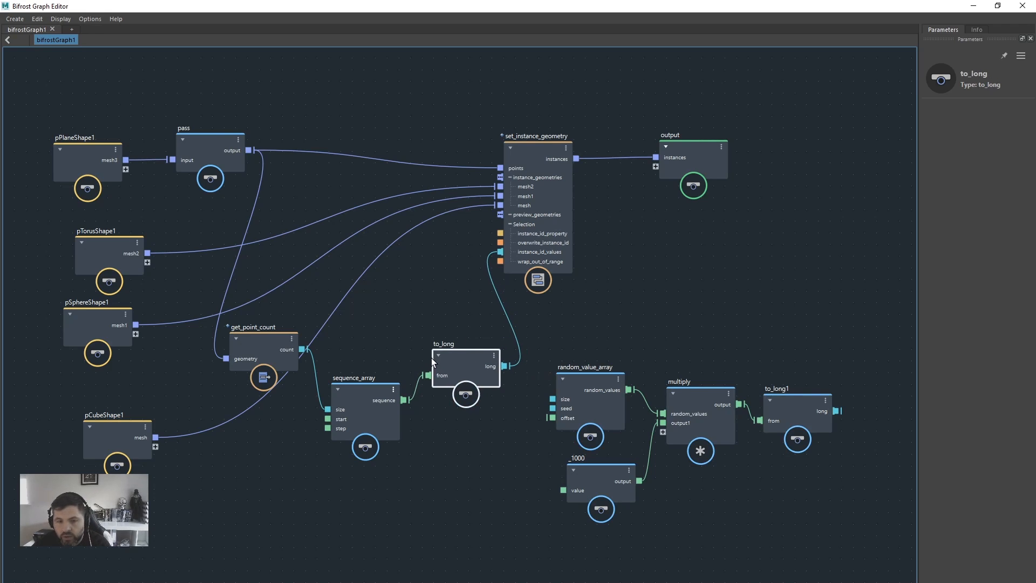
left_click_drag(368, 381, 390, 432)
left_click(339, 408)
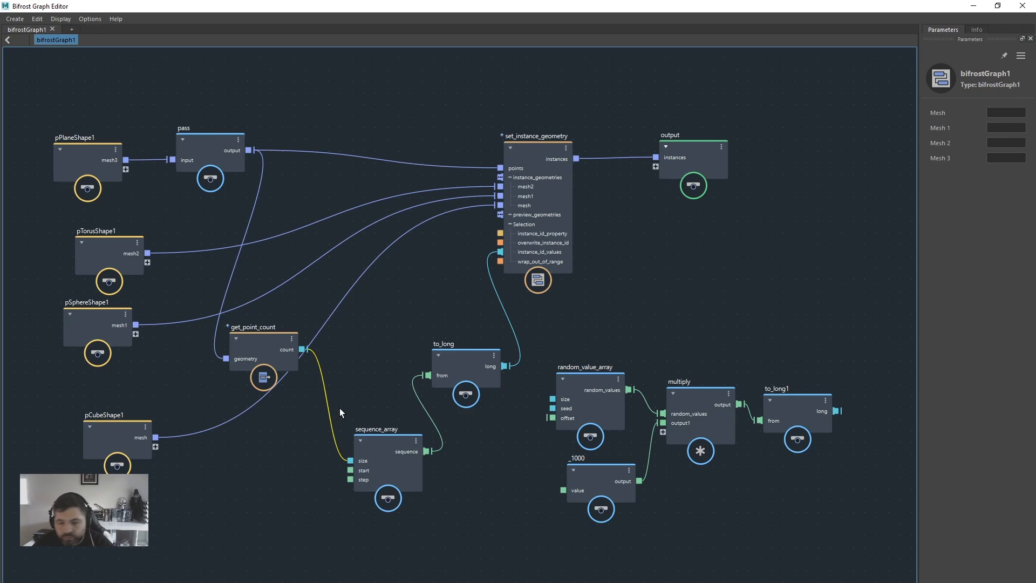
key("Delete")
left_click_drag(485, 307, 523, 325)
key("Delete")
left_click_drag(471, 357, 481, 452)
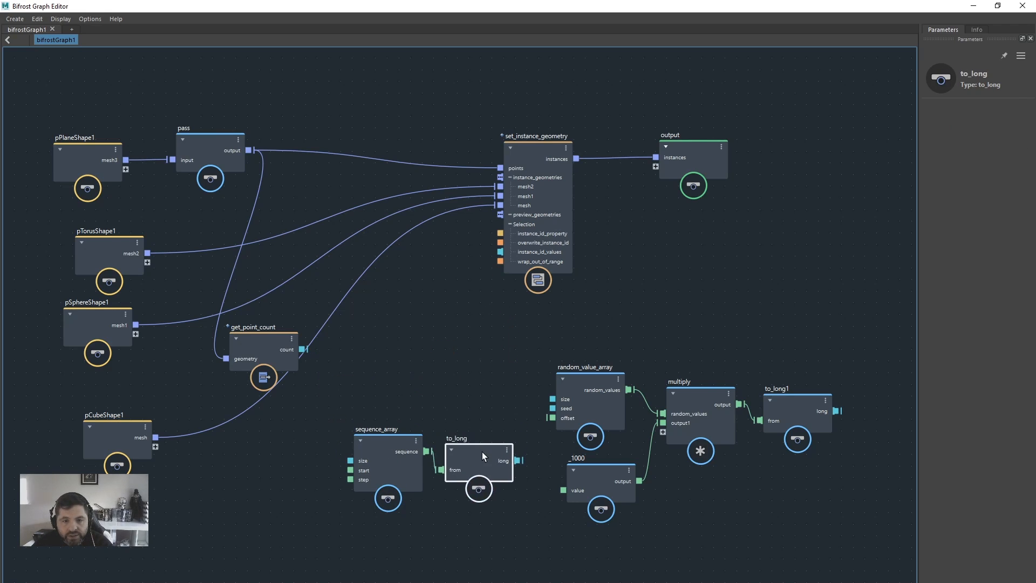
left_click_drag(394, 407, 422, 582)
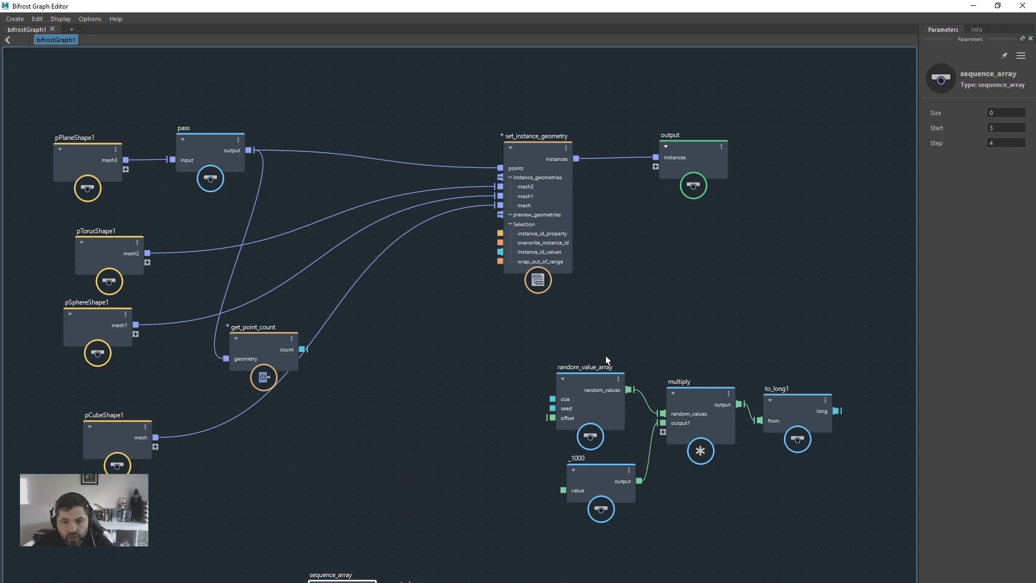
- Feed get_point_count's count into random_value_array's size, and bring random_value_array, _1000, multiply and to_long1 in close to get_point_count
left_click_drag(574, 380, 428, 344)
left_click_drag(303, 350, 376, 363)
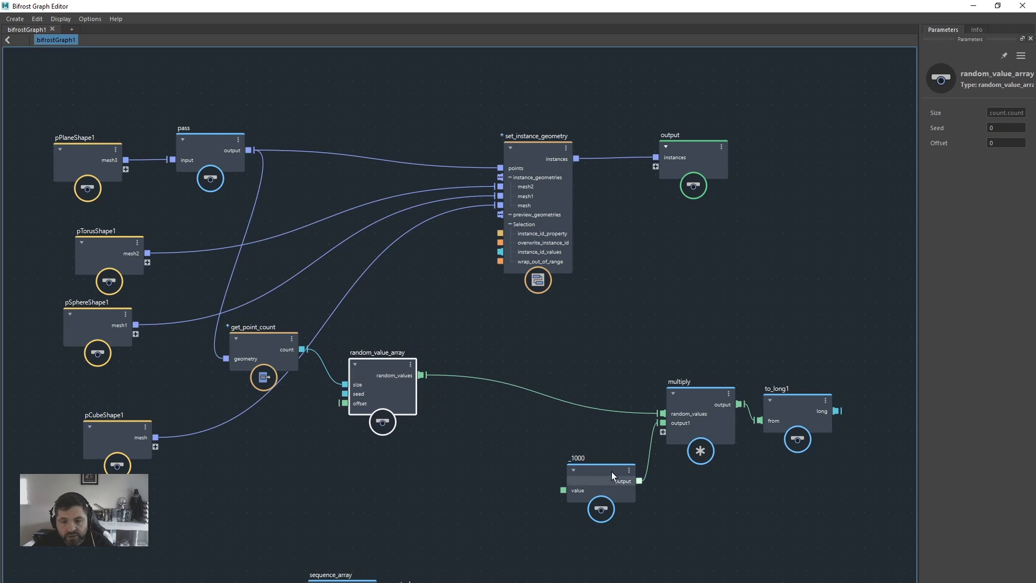
left_click_drag(611, 472, 487, 480)
left_click_drag(704, 393, 579, 389)
left_click_drag(777, 402, 674, 383)
left_click_drag(456, 483, 404, 484)
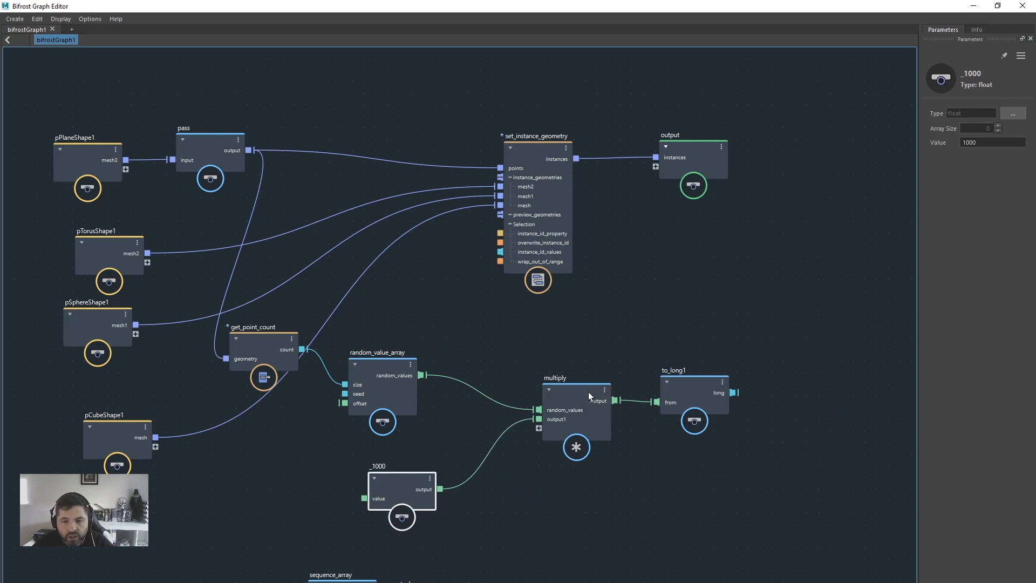
left_click_drag(588, 395, 532, 398)
left_click_drag(677, 381, 580, 382)
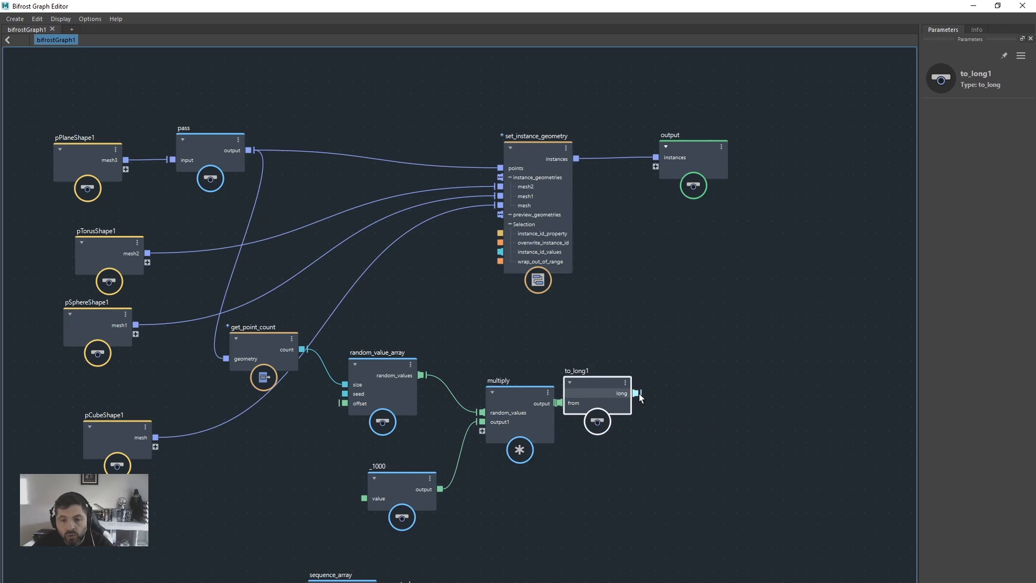
- Connect to_long1's long output to set_instance_geometry's instance_id_values, and space out to_long1, multiply and random_value_array
left_click_drag(639, 394, 501, 252)
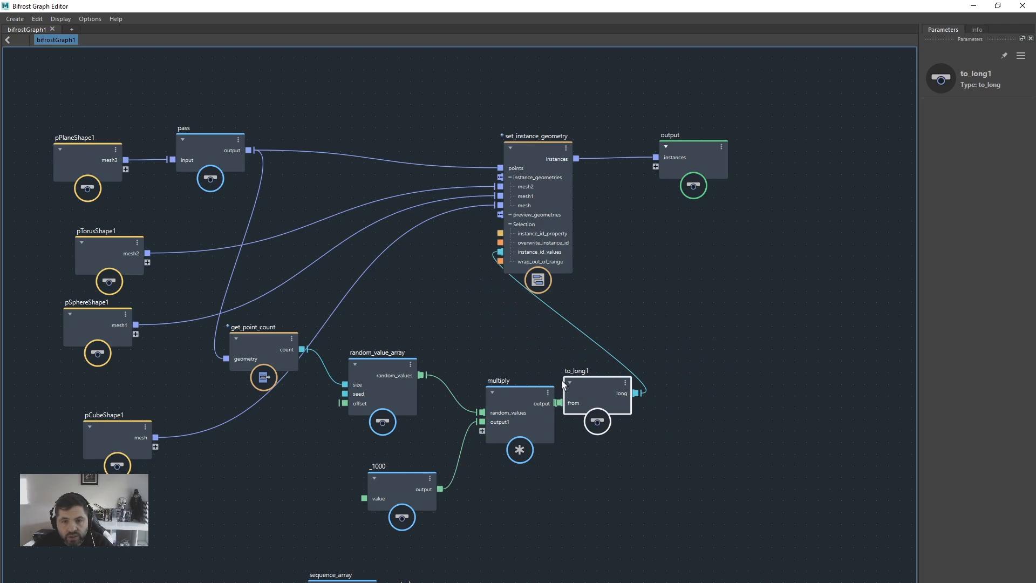
left_click_drag(563, 381, 636, 346)
left_click_drag(496, 401, 532, 395)
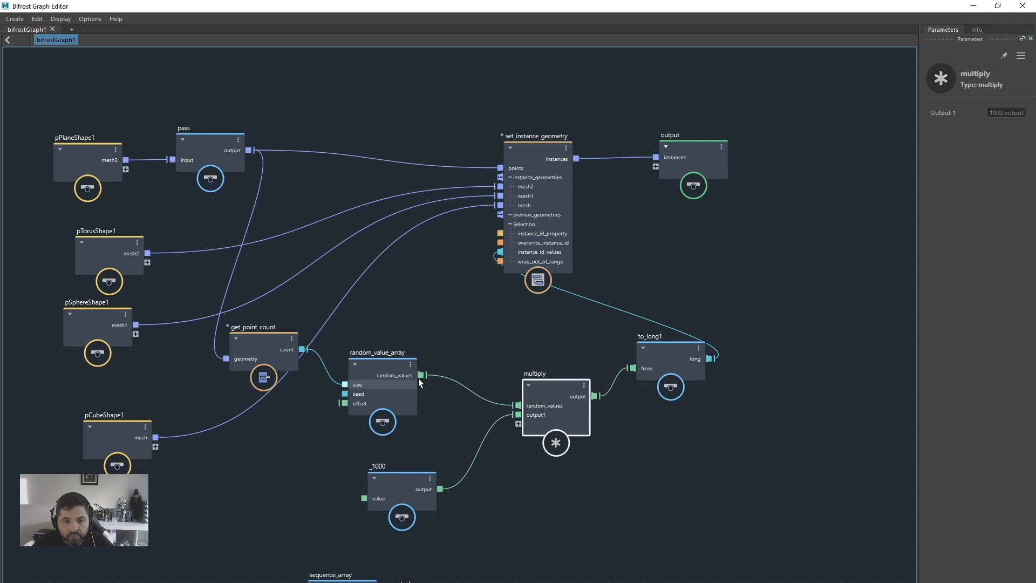
left_click_drag(402, 364, 389, 342)
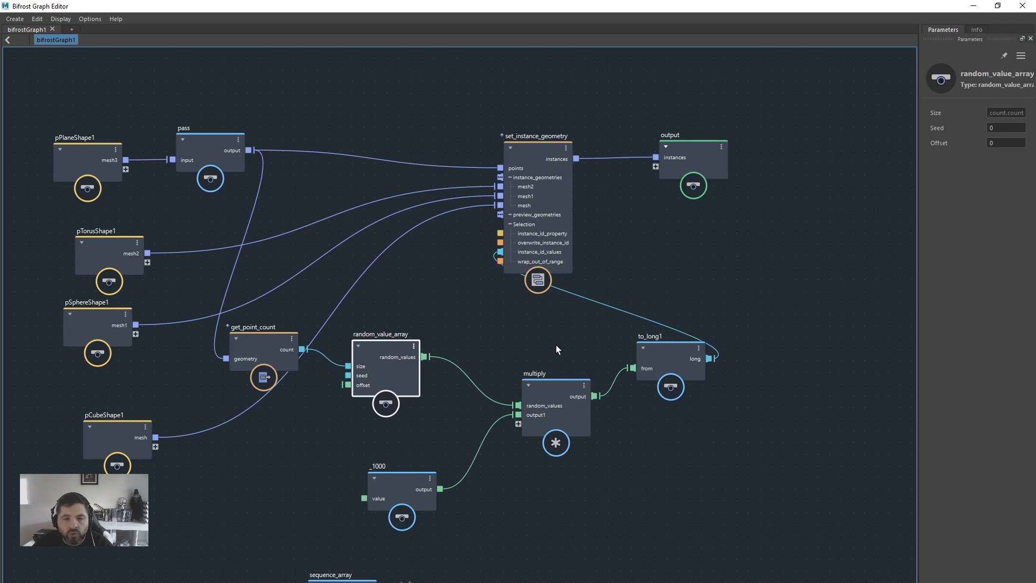
- Add an extra random_value_array node in the empty space above to_long1 and delete it again
key("Tab")
type("rand")
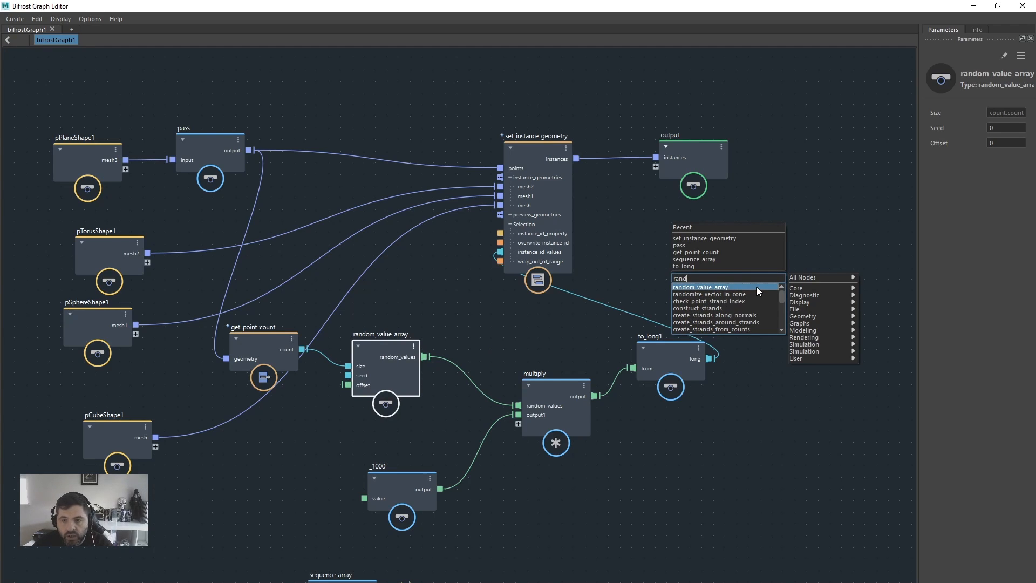
left_click(752, 289)
left_click_drag(763, 288, 746, 261)
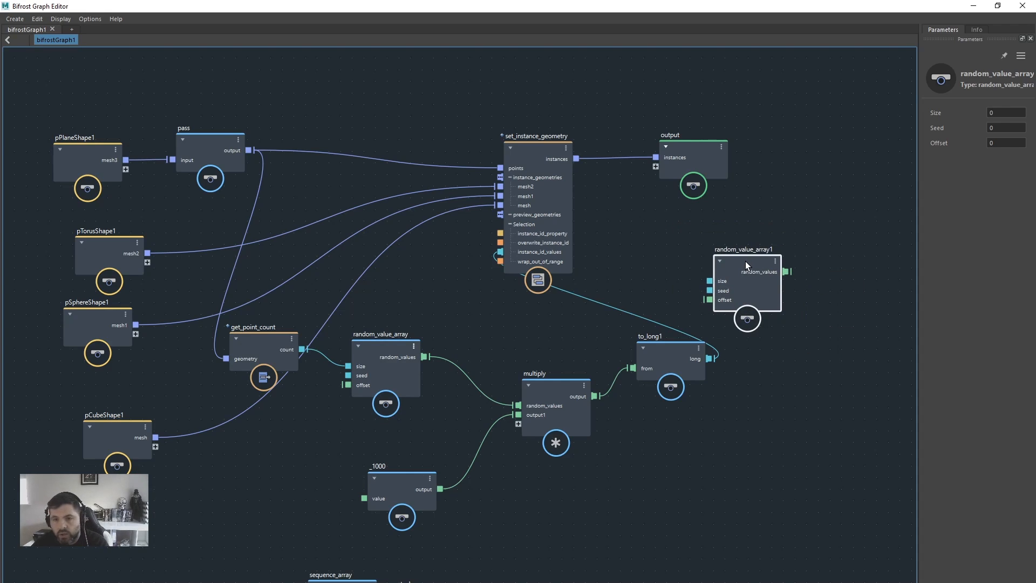
key("Delete")
- Tidy the random chain by moving multiply, _1000 and to_long1 closer to random_value_array
mouse_move(561, 389)
left_mouse_down()
mouse_move(550, 370)
mouse_move(559, 372)
left_mouse_up()
left_click_drag(419, 489, 396, 491)
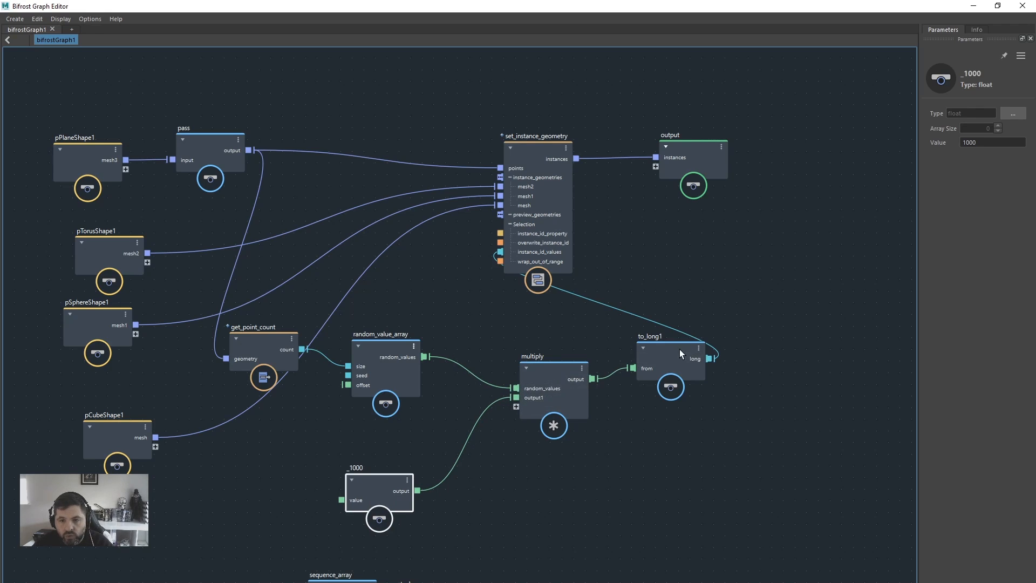
left_click_drag(679, 348, 673, 352)
mouse_move(529, 367)
left_mouse_down()
mouse_move(520, 364)
mouse_move(530, 367)
left_mouse_up()
mouse_move(392, 465)
left_mouse_down()
mouse_move(405, 464)
mouse_move(376, 471)
mouse_move(389, 464)
mouse_move(380, 458)
left_mouse_up()
left_click(396, 462)
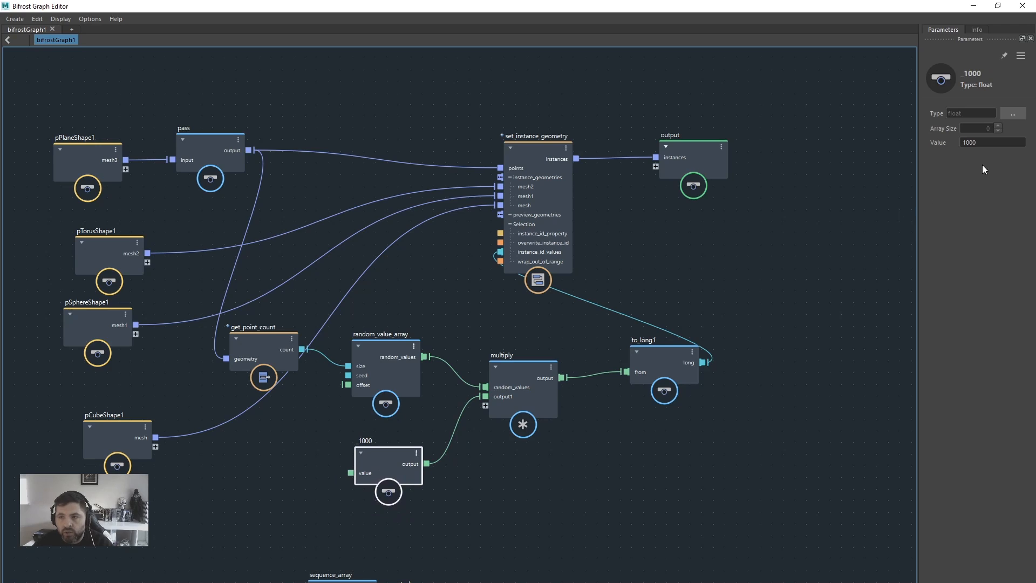
- Uncover the viewport to view the randomised instances and set the _1000 float node's value to 600
left_click_drag(990, 142, 928, 145)
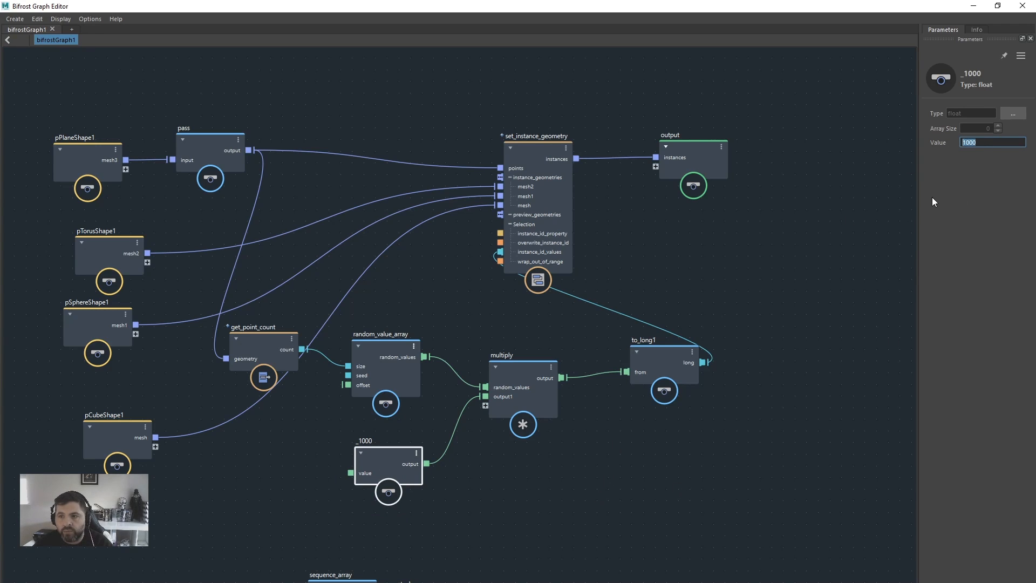
left_click_drag(808, 11, 734, 376)
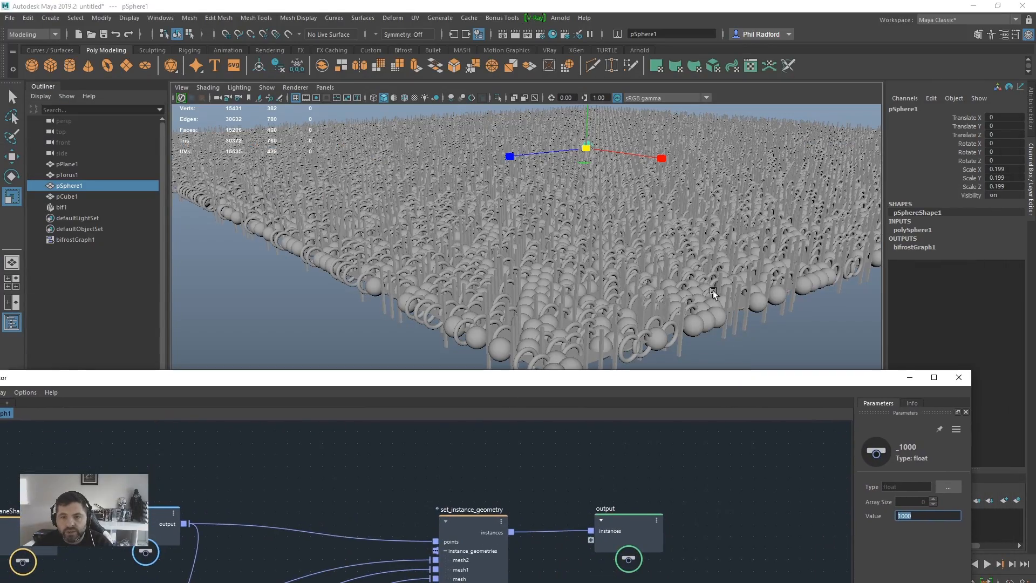
left_click_drag(587, 282, 588, 272, "alt")
right_click_drag(588, 272, 614, 273, "alt")
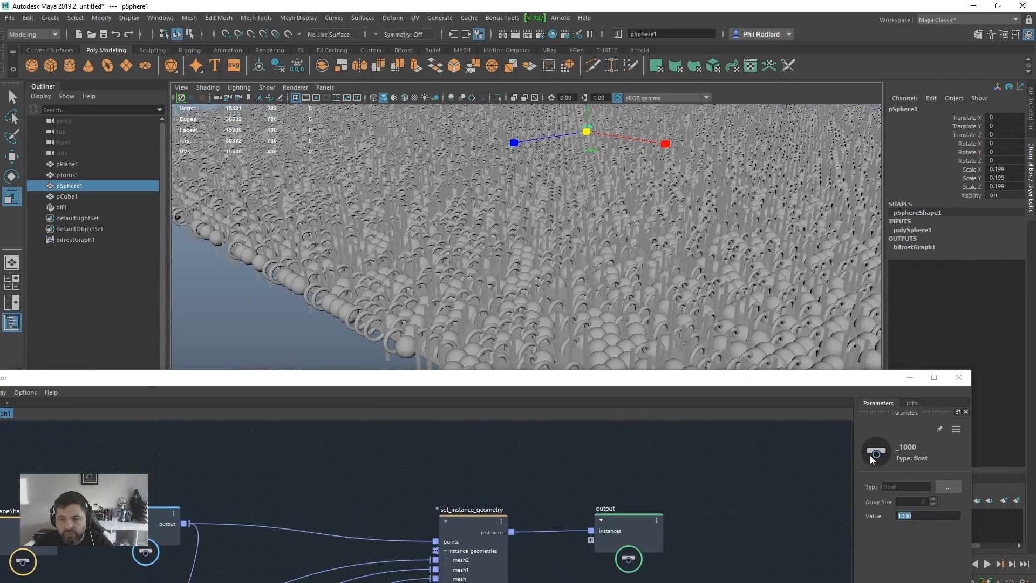
left_click(905, 516)
type("600")
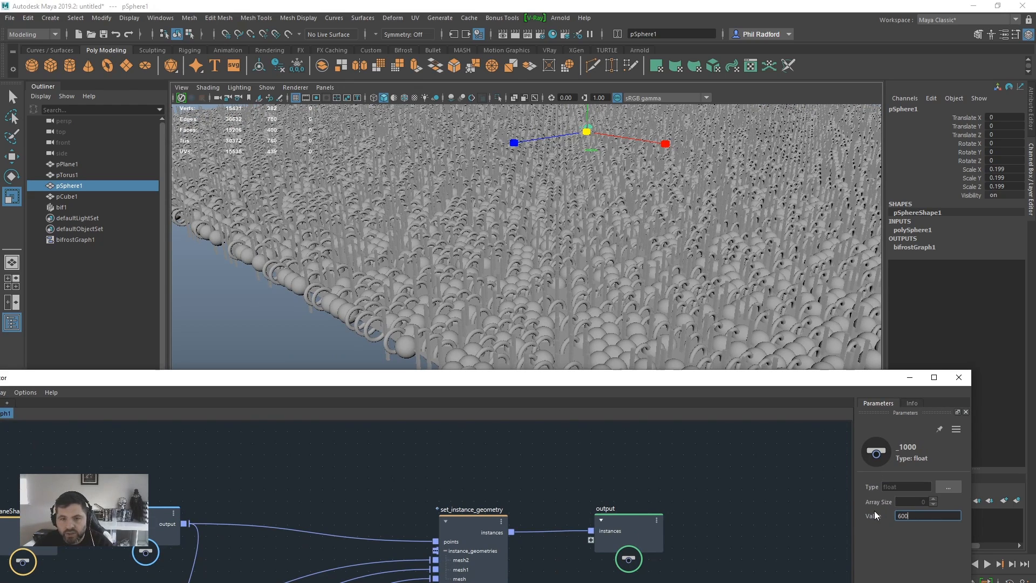
key("Return")
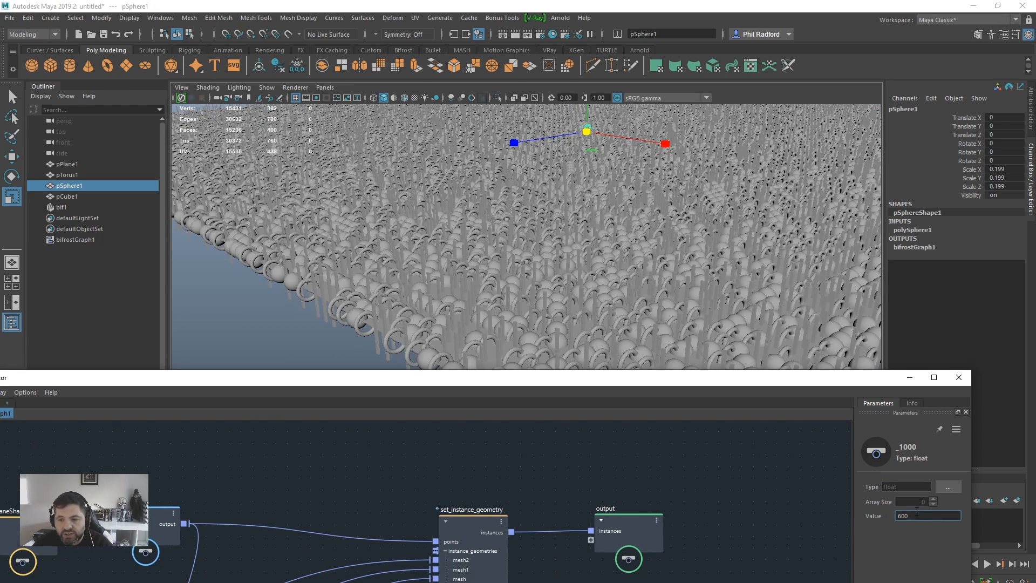
- Set the _1000 float node's value to 123 and view the resulting instances up close
left_click_drag(917, 517, 901, 522)
type("123")
key("Return")
left_click_drag(618, 245, 583, 241, "alt")
right_click_drag(583, 241, 636, 243, "alt")
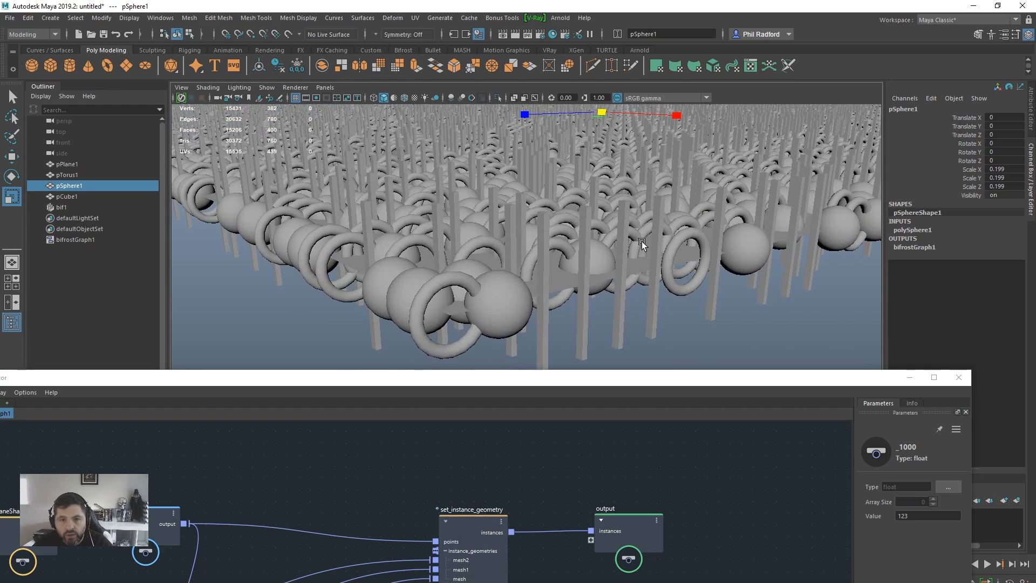
left_click_drag(637, 243, 607, 258, "alt")
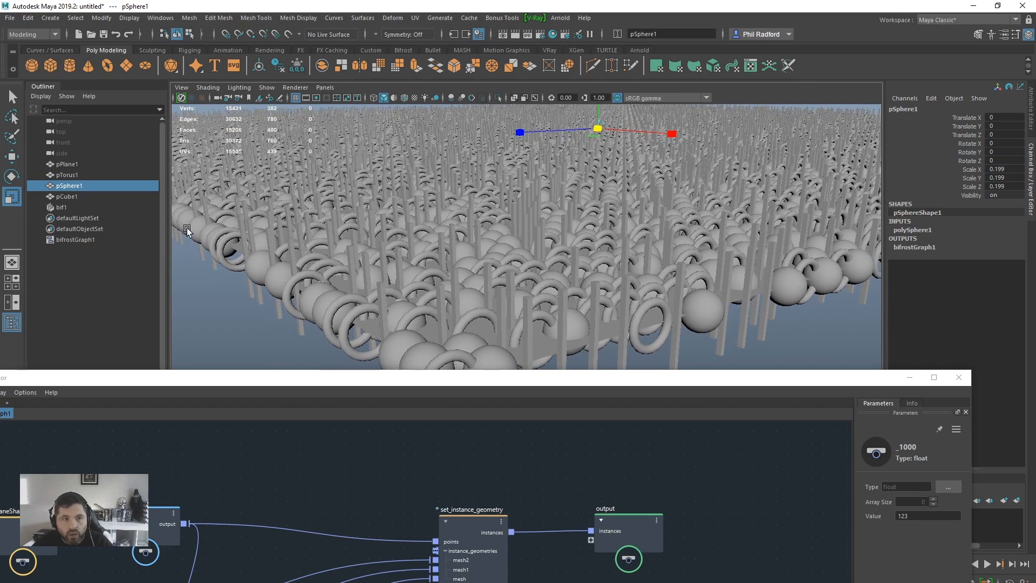
- Select pCube1 and scale it to about 0.23 in X, 0.719 in Y and 0.183 in Z
double_click(88, 197)
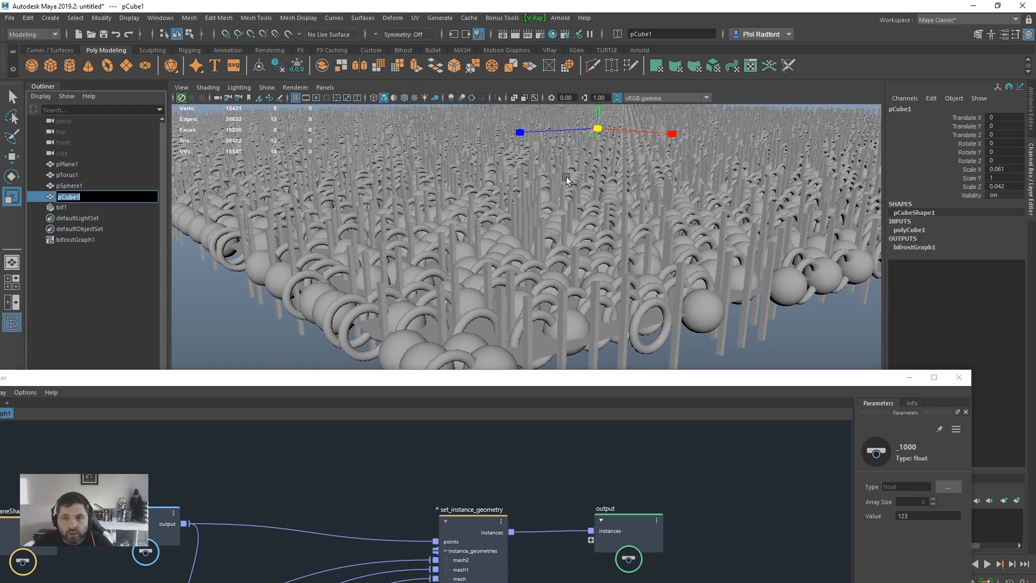
left_click(41, 198)
left_click_drag(520, 132, 183, 151)
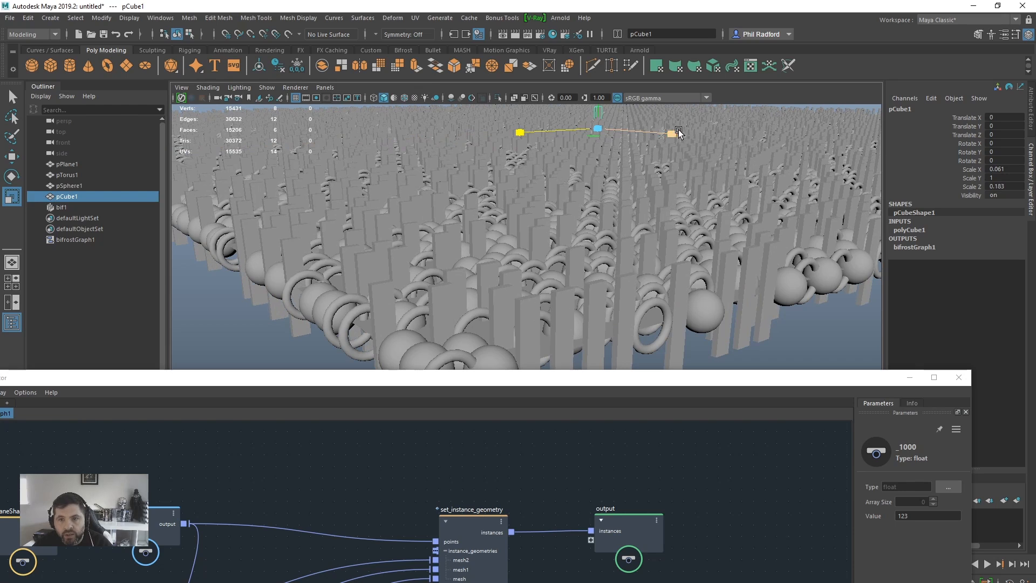
left_click_drag(672, 136, 950, 260)
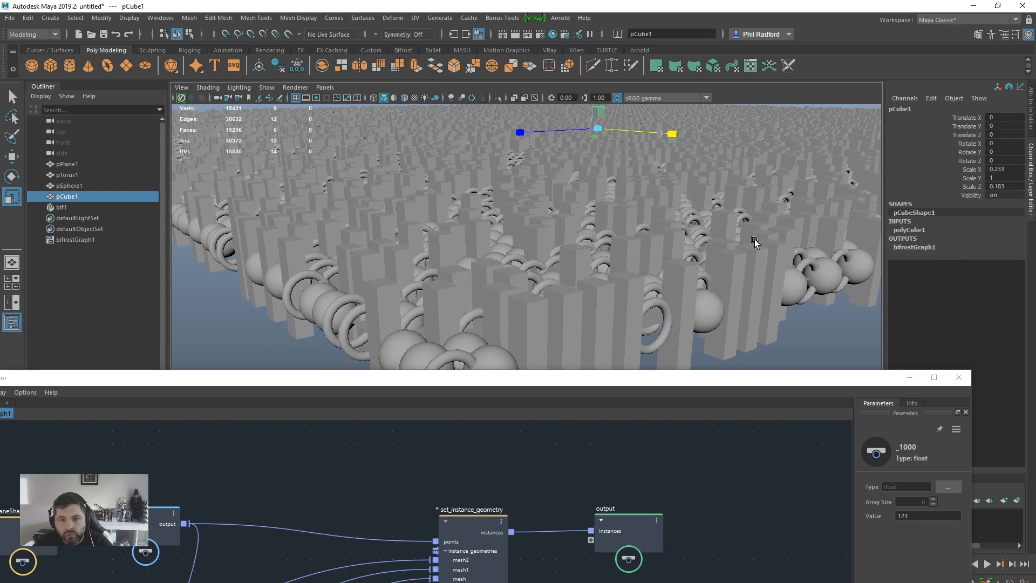
left_click_drag(607, 226, 597, 259, "alt")
mouse_move(601, 124)
left_mouse_down()
mouse_move(600, 173)
mouse_move(603, 142)
left_mouse_up()
middle_click_drag(555, 246, 568, 211, "alt")
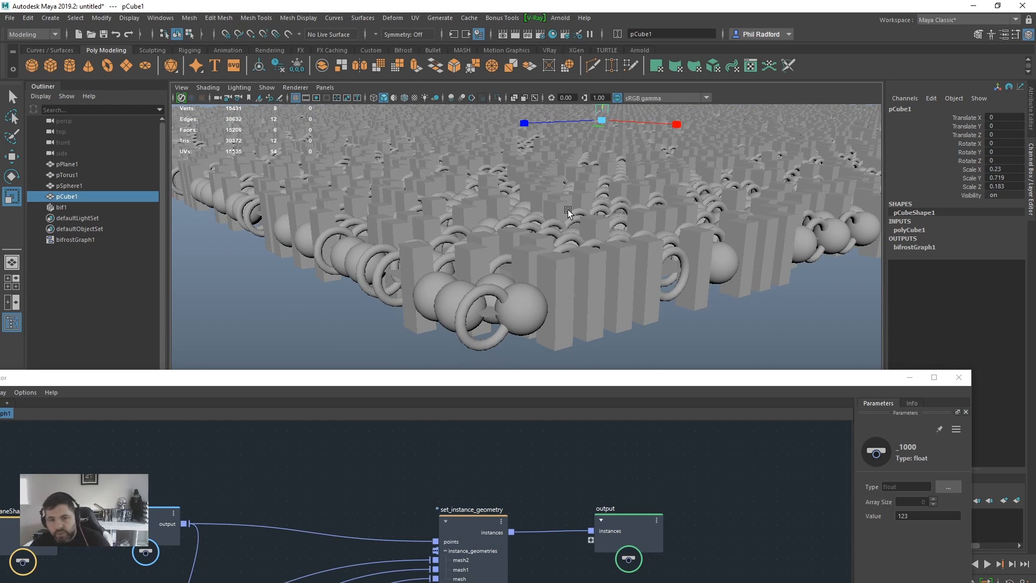
left_click_drag(652, 228, 630, 236, "alt")
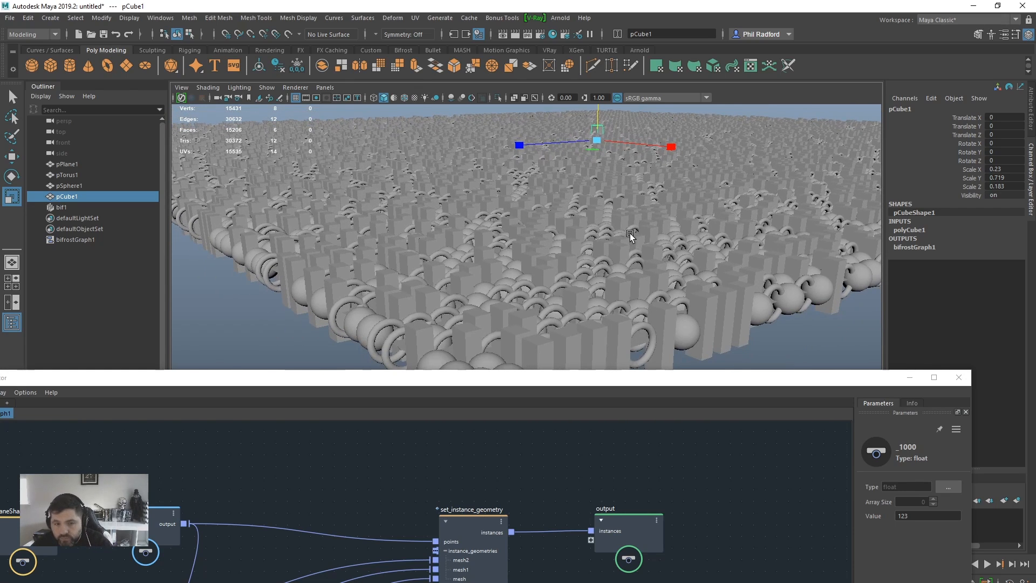
mouse_move(630, 236)
right_mouse_down("alt")
mouse_move(631, 220)
mouse_move(646, 225)
mouse_move(626, 234)
right_mouse_up("alt")
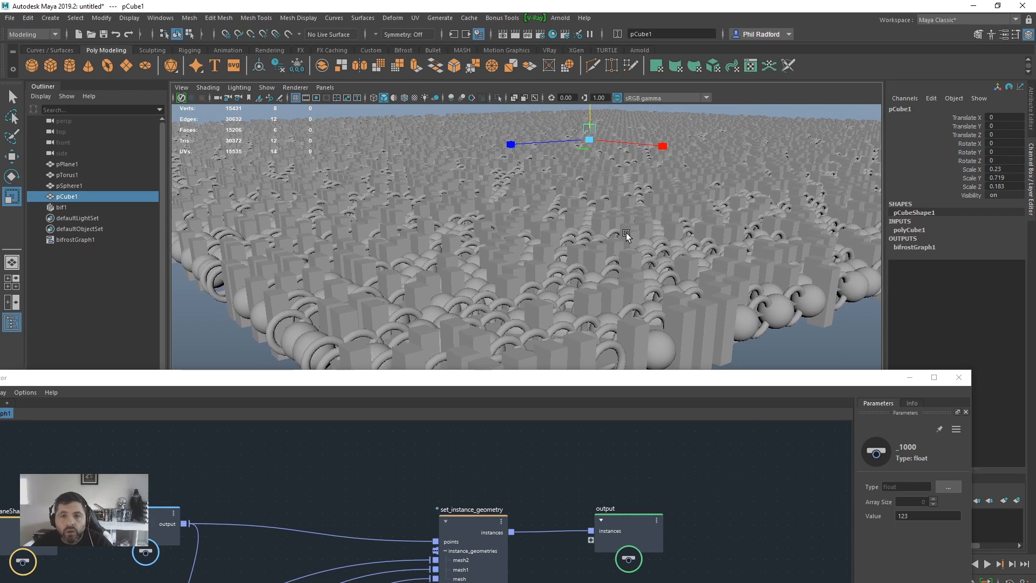
- Maximise the Bifrost graph window and move random_value_array, multiply, _1000 and to_long1 closer together
left_click_drag(592, 380, 598, 379)
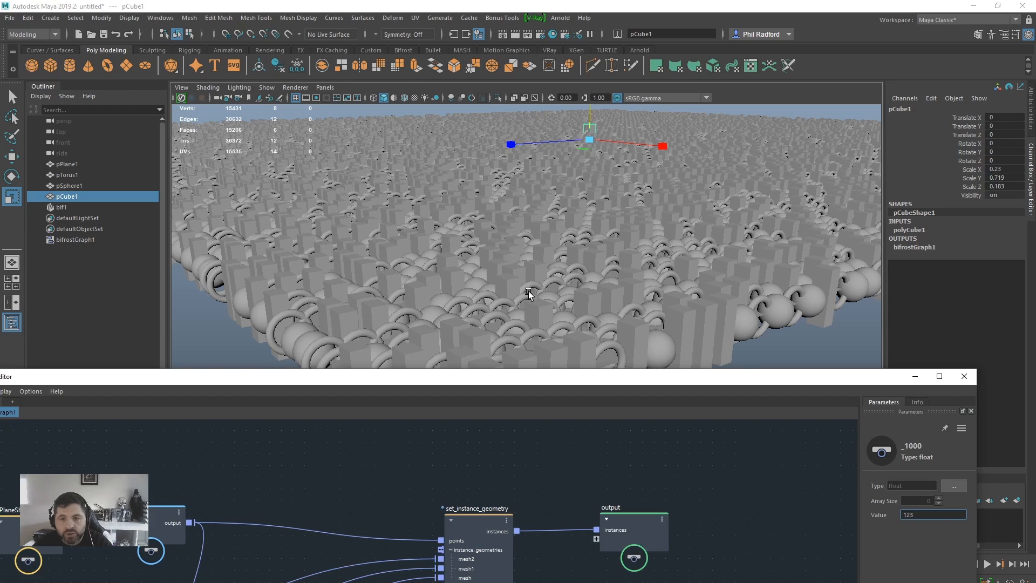
left_click(939, 377)
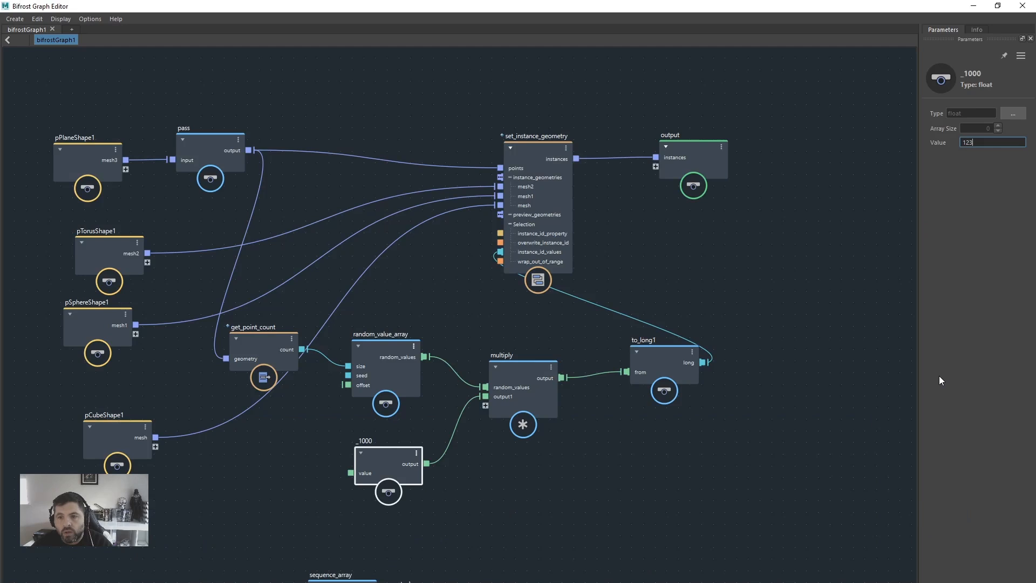
middle_click_drag(643, 454, 675, 447)
scroll(663, 451, "down", 1)
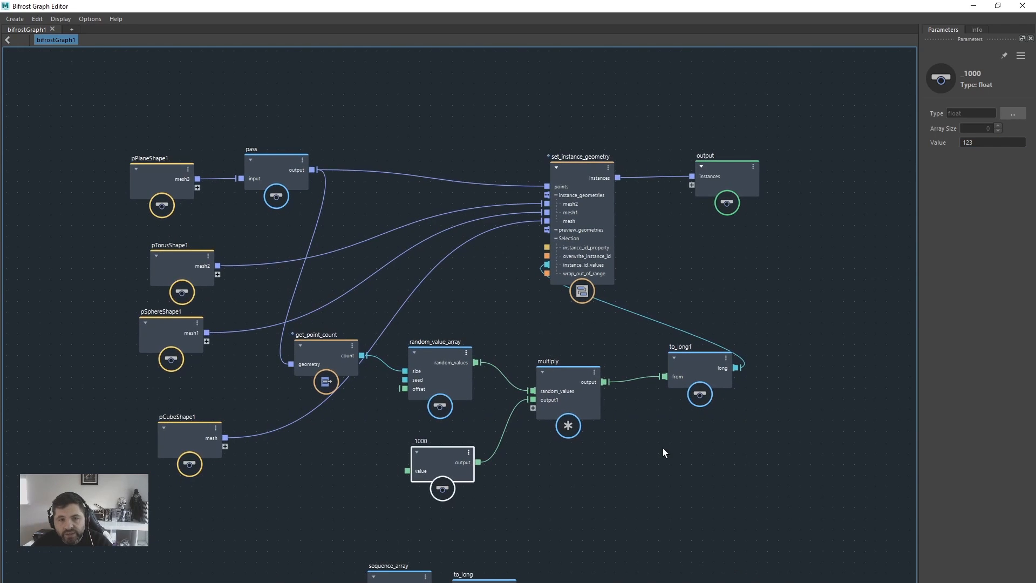
left_click(427, 365)
left_click_drag(567, 379, 556, 380)
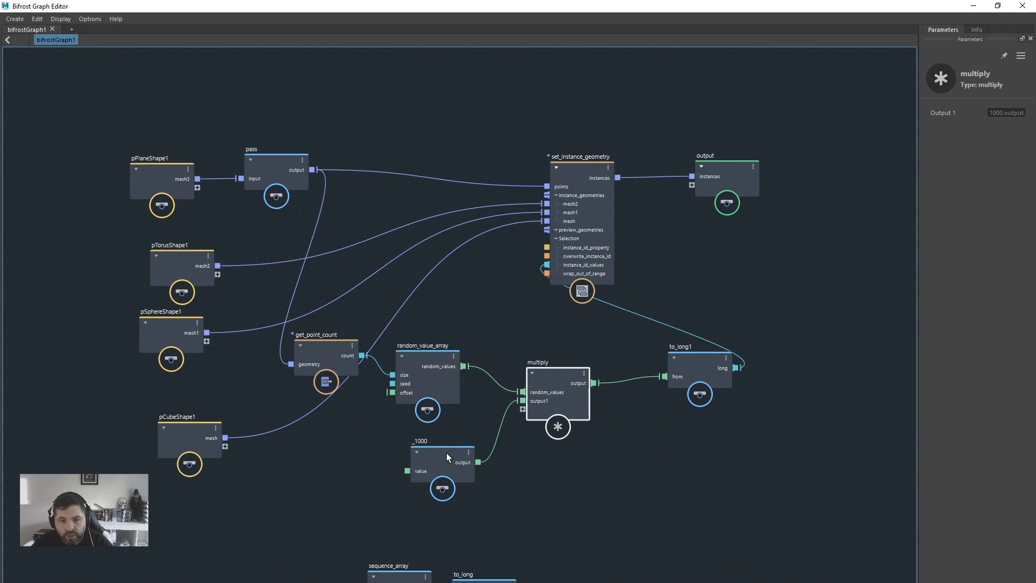
left_click_drag(446, 452, 419, 453)
left_click_drag(688, 367, 637, 383)
- Shift set_instance_geometry and output farther from the input nodes and delete the unused sequence_array and to_long nodes
left_click_drag(597, 169, 646, 160)
left_click_drag(738, 166, 800, 147)
left_click_drag(642, 157, 685, 155)
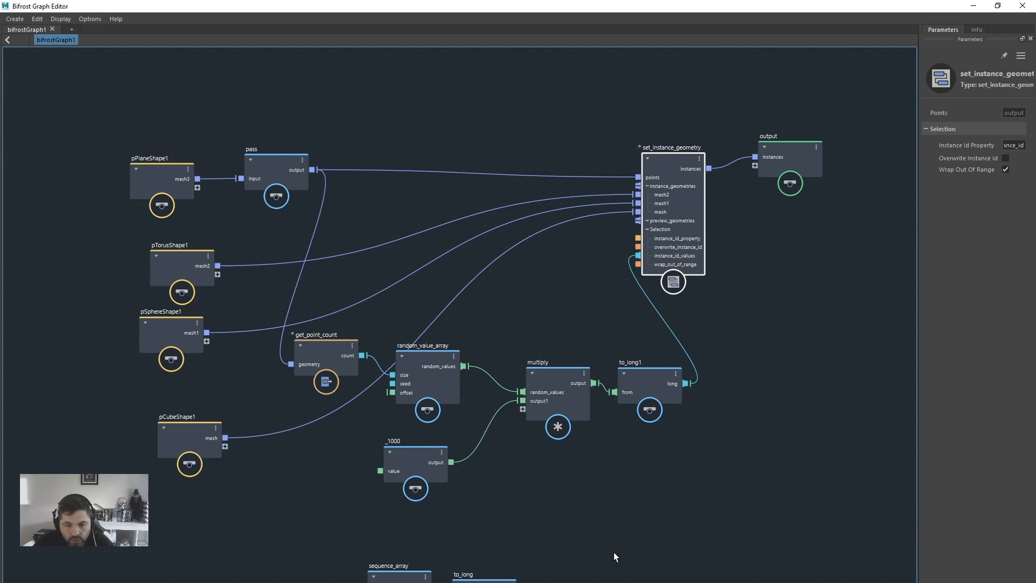
left_click_drag(614, 556, 410, 582)
key("Delete")
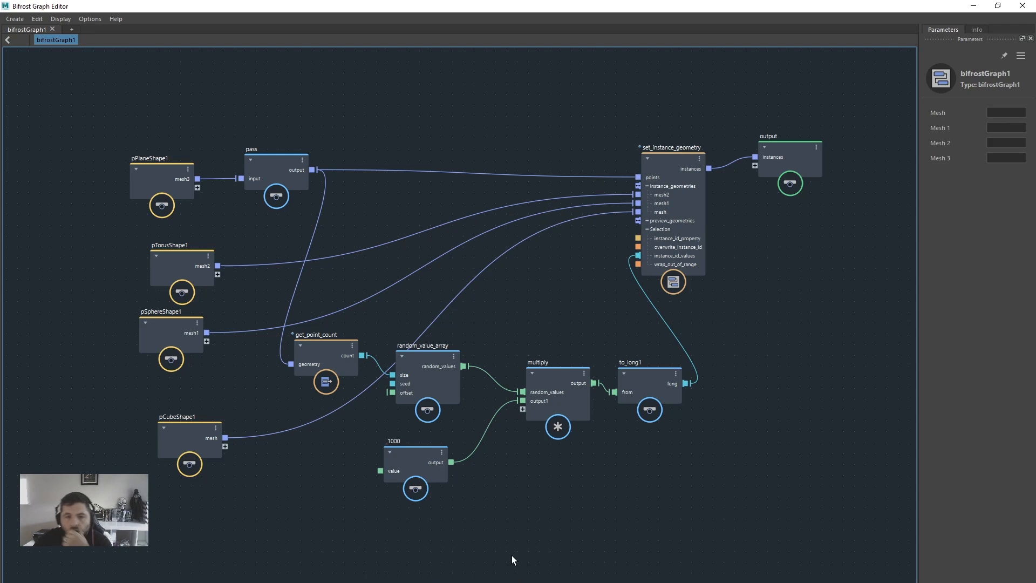
- Uncover the viewport and examine the randomised instances across the whole plane from different angles
left_click_drag(737, 21, 701, 435)
right_click_drag(564, 238, 485, 256, "alt")
left_click_drag(485, 256, 543, 253, "alt")
right_click_drag(543, 254, 618, 251, "alt")
mouse_move(618, 251)
left_mouse_down("alt")
mouse_move(646, 234)
mouse_move(619, 259)
left_mouse_up("alt")
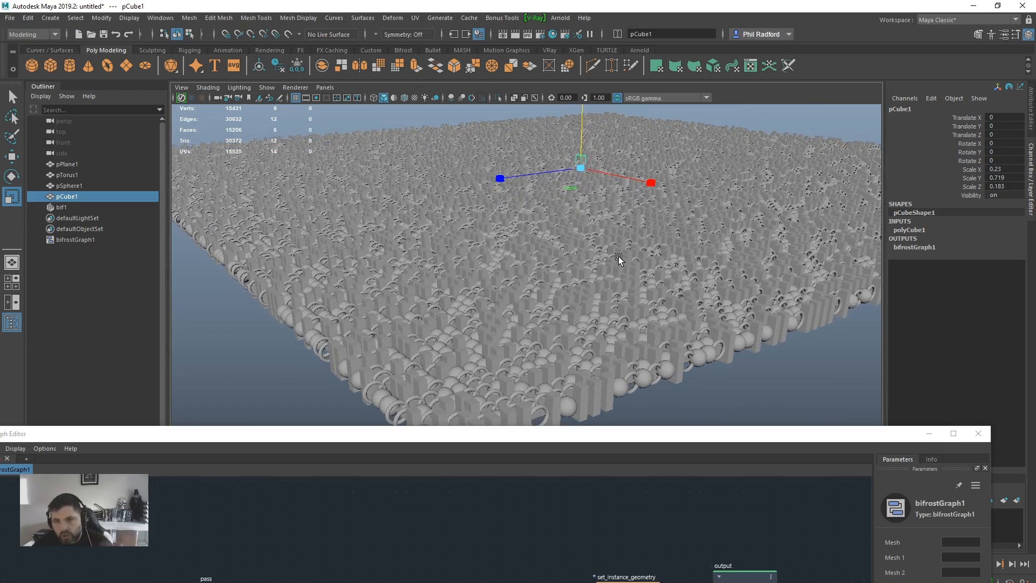
left_click_drag(677, 274, 642, 259, "alt")
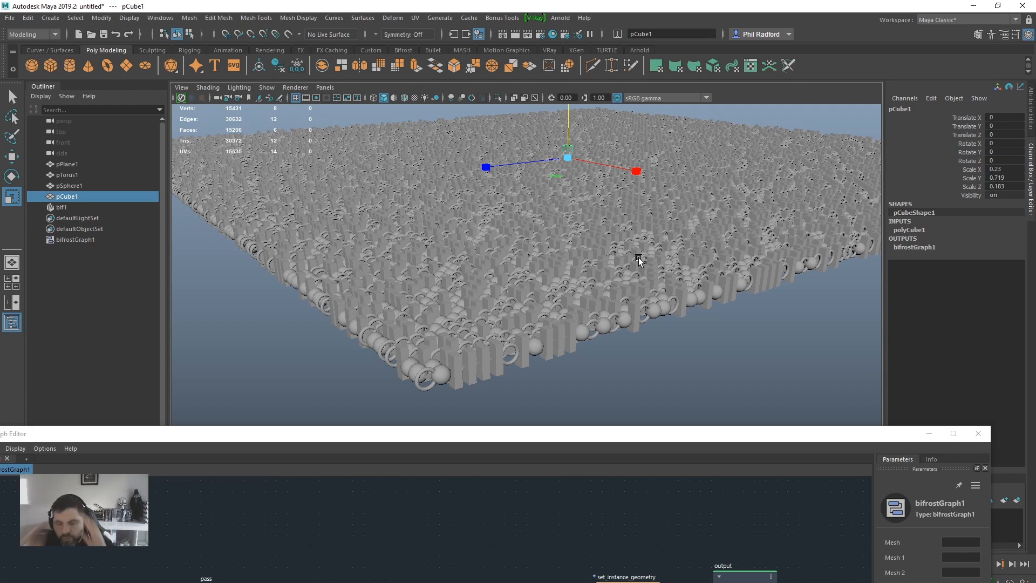
- Create a polygon sphere scaled to about 3.448 and move it below the plane to a Translate Y of about -6.406
left_click_drag(676, 200, 665, 178, "alt")
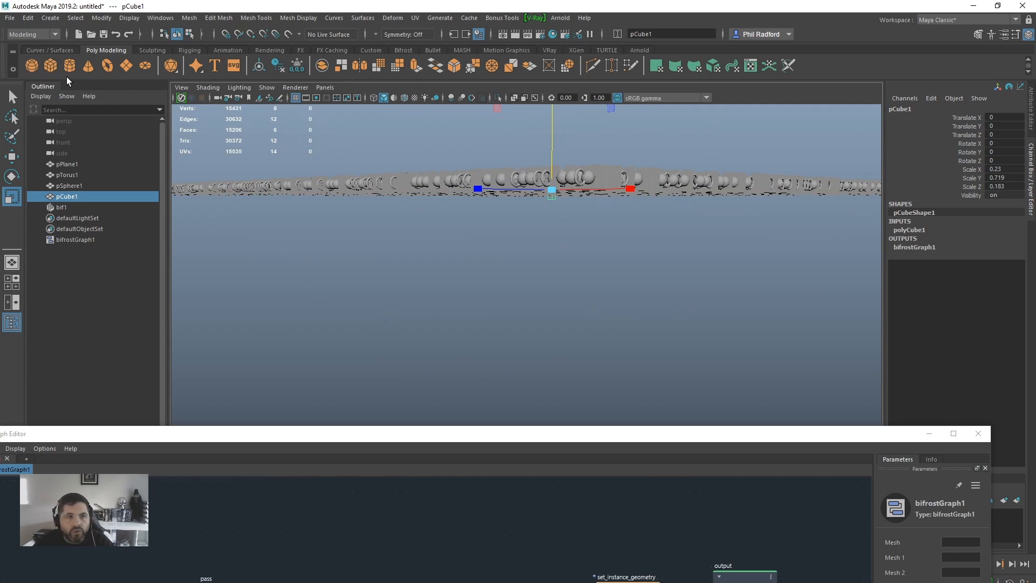
left_click(33, 66)
left_click_drag(585, 266, 671, 167, "alt")
key("w")
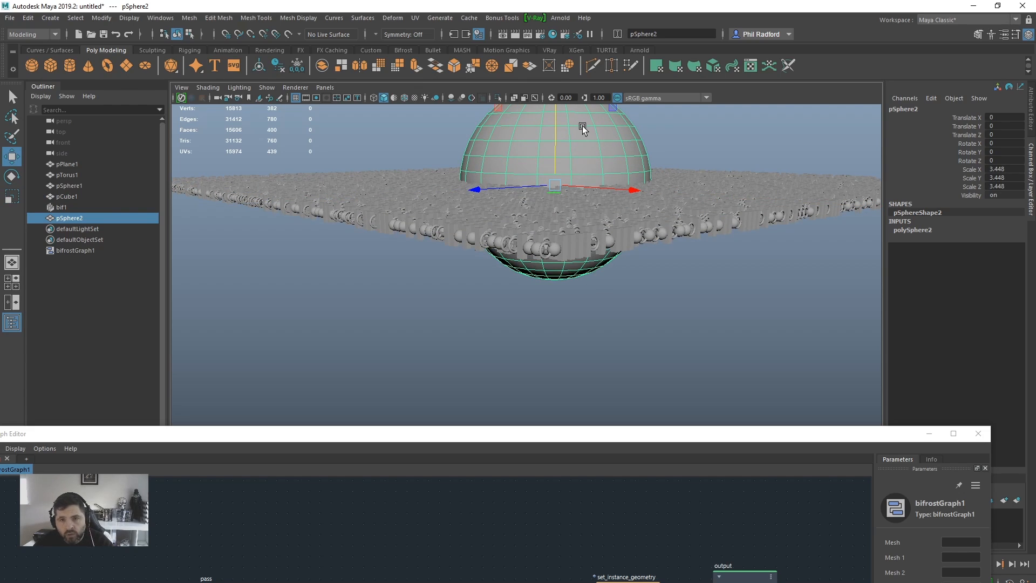
left_click_drag(554, 120, 678, 301)
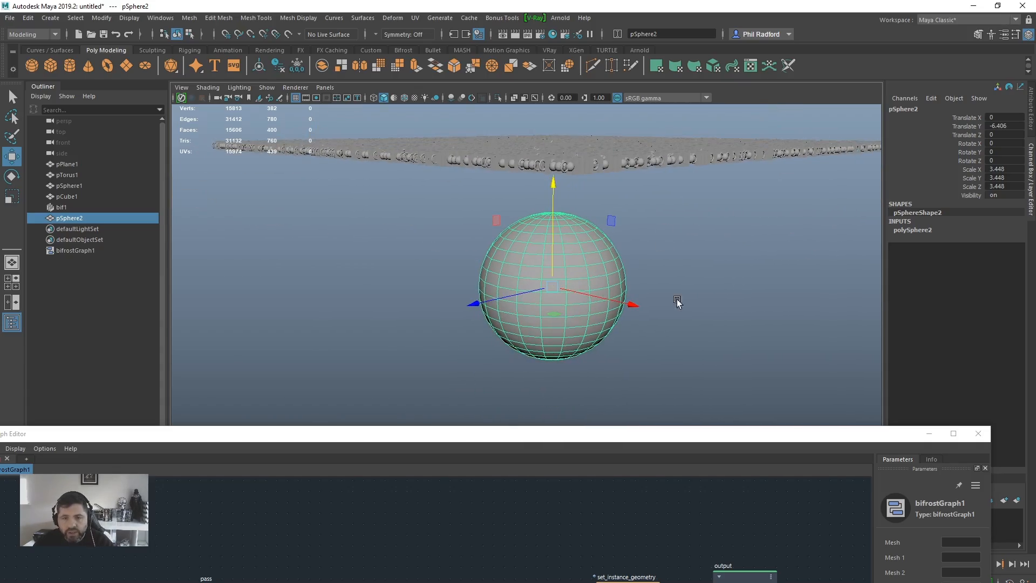
- Uncover the Outliner beside the graph and add pSphere2 to the Bifrost graph as an input node
left_click(952, 434)
left_click_drag(261, 5, 424, 5)
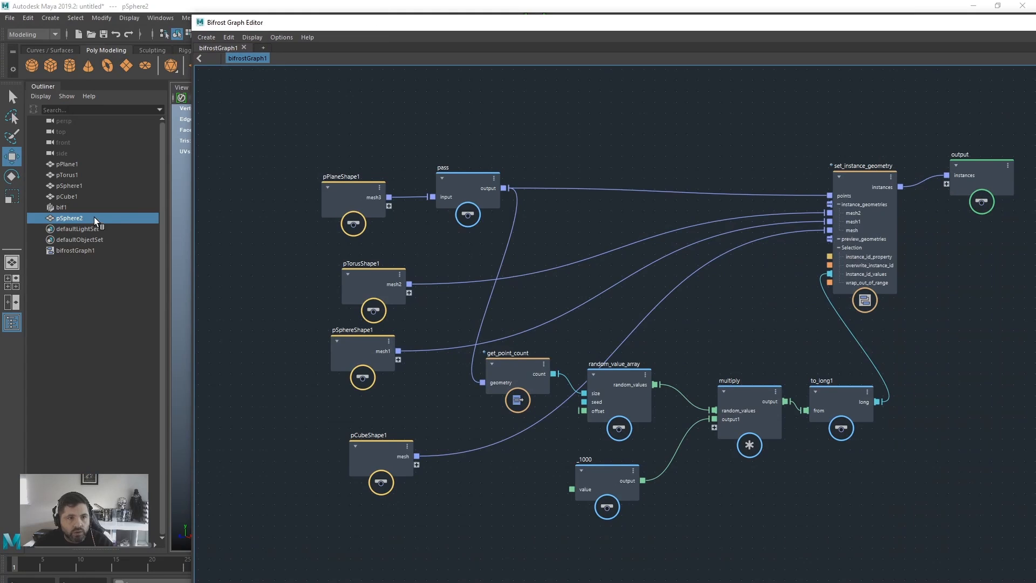
left_click_drag(93, 217, 419, 205)
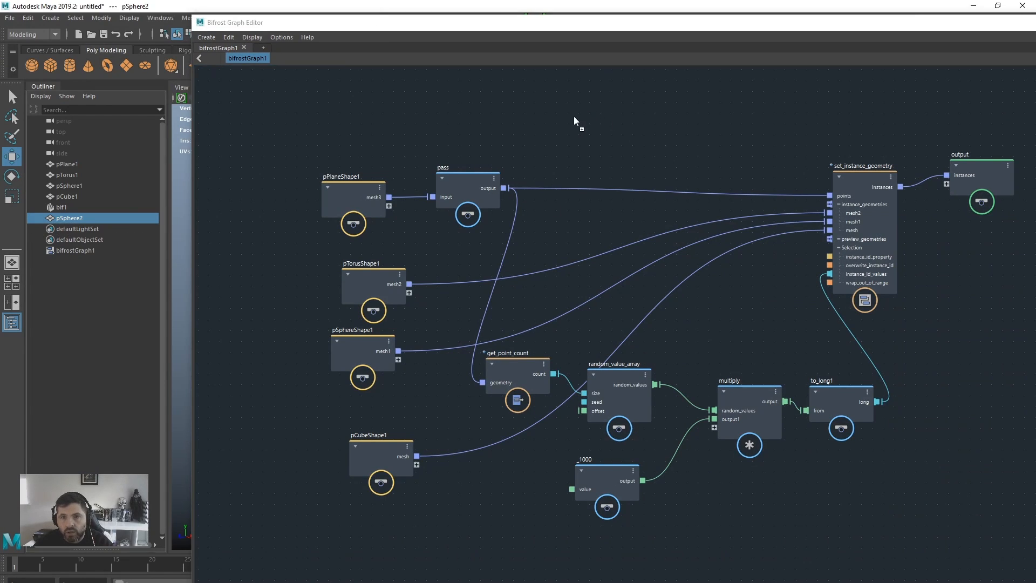
left_click_drag(574, 115, 577, 120)
- Lower the pass node, move get_point_count closer to random_value_array, and place pSphereShape2 above pPlaneShape1
scroll(574, 212, "down", 4)
left_click(475, 261)
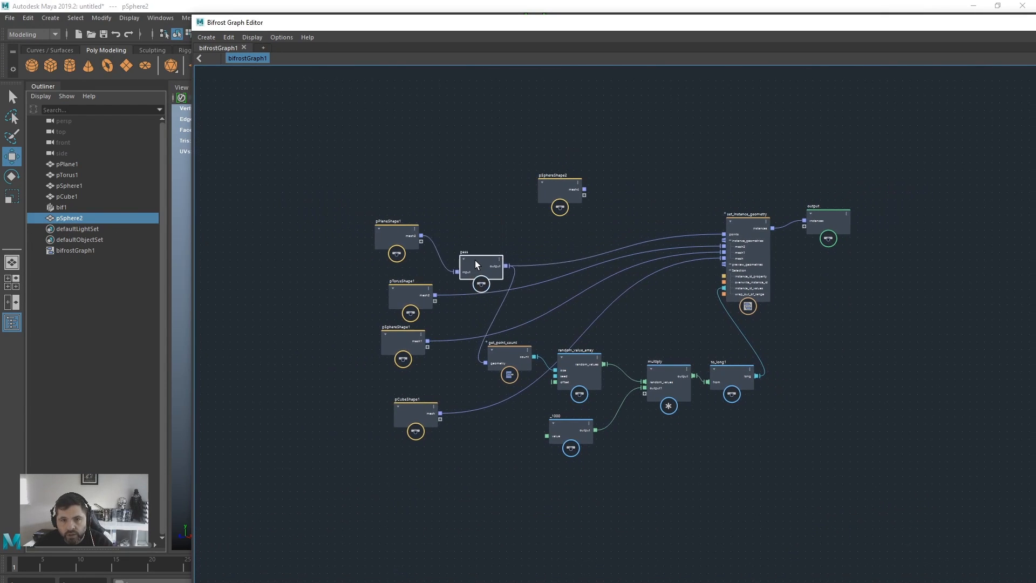
left_click_drag(475, 262, 474, 278)
left_click_drag(498, 352, 516, 339)
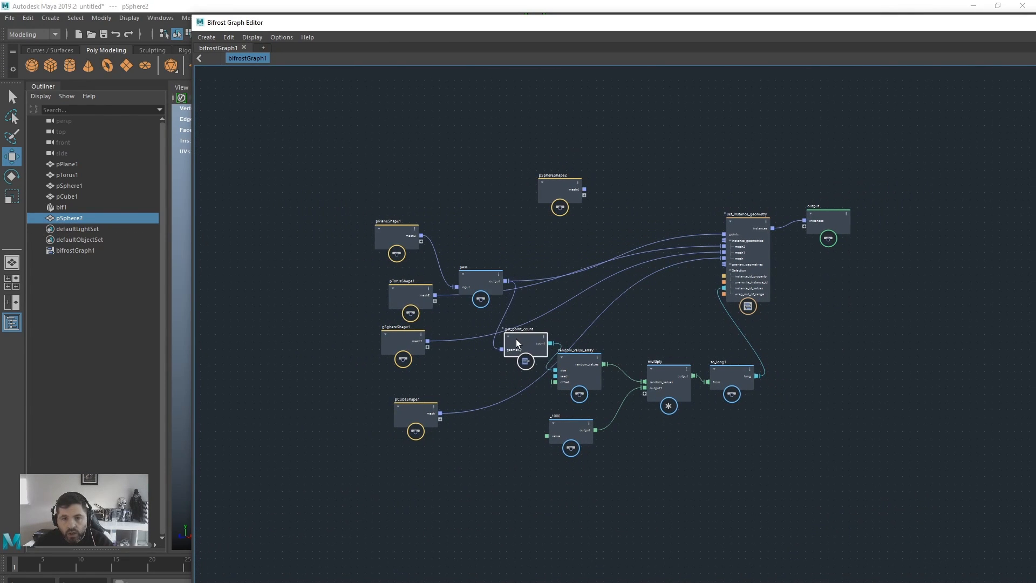
left_click_drag(557, 188, 467, 155)
- Move pPlaneShape1 up towards pSphereShape2 and shift output and set_instance_geometry farther along to free up space
middle_click_drag(586, 194, 512, 245, "alt")
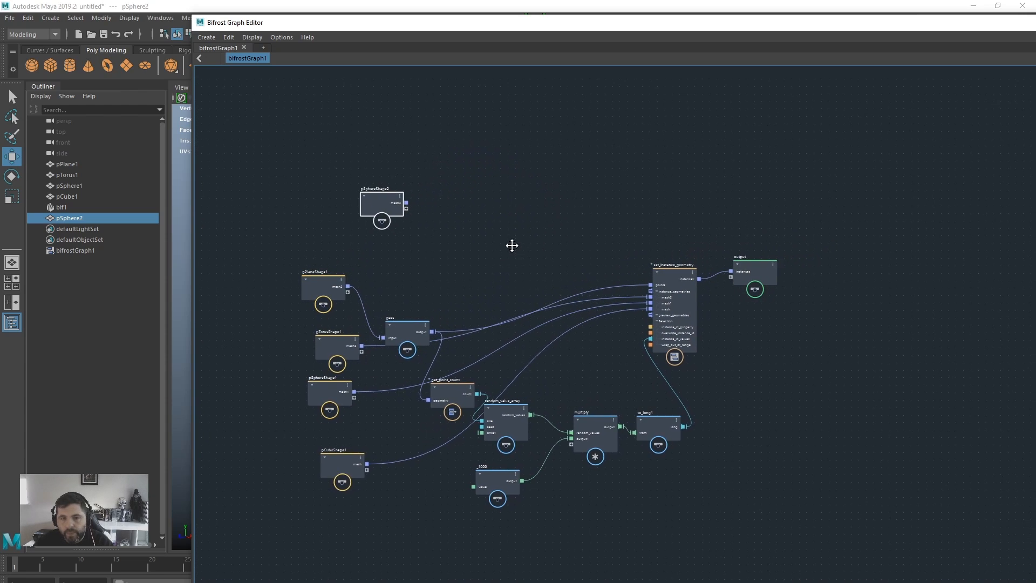
right_click_drag(512, 245, 545, 240, "alt")
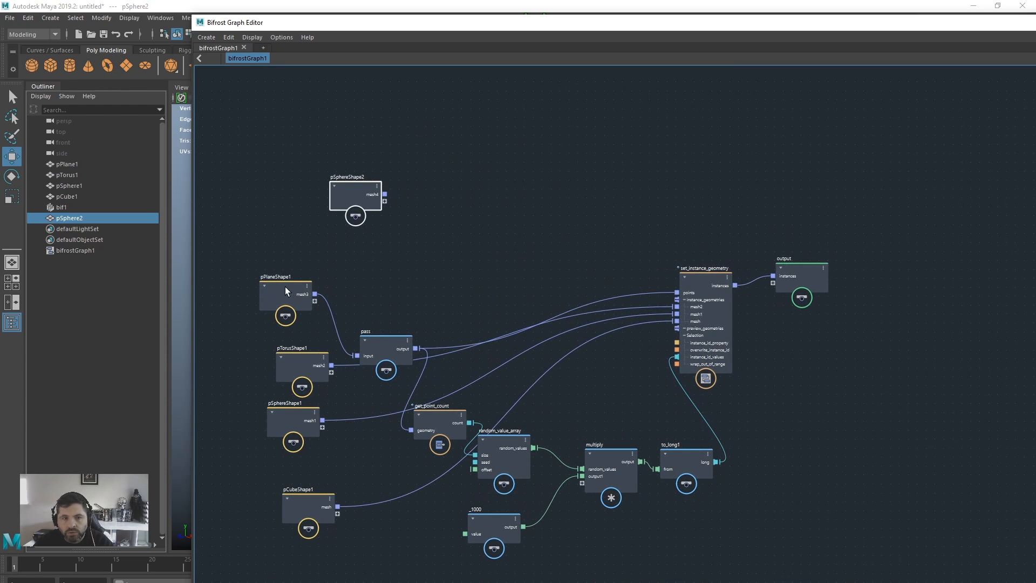
left_click_drag(286, 292, 315, 264)
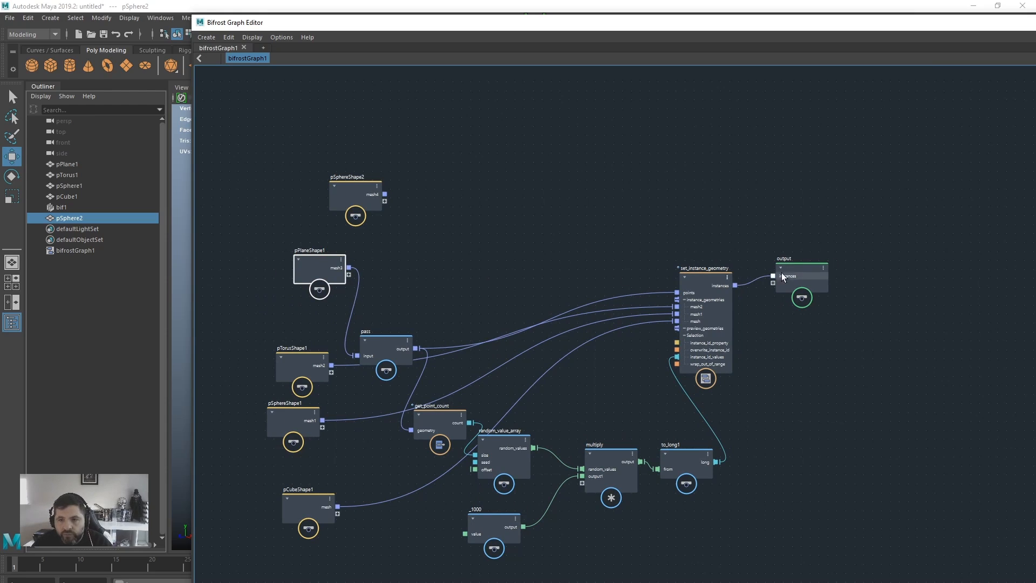
left_click_drag(781, 273, 899, 278)
left_click_drag(723, 277, 757, 290)
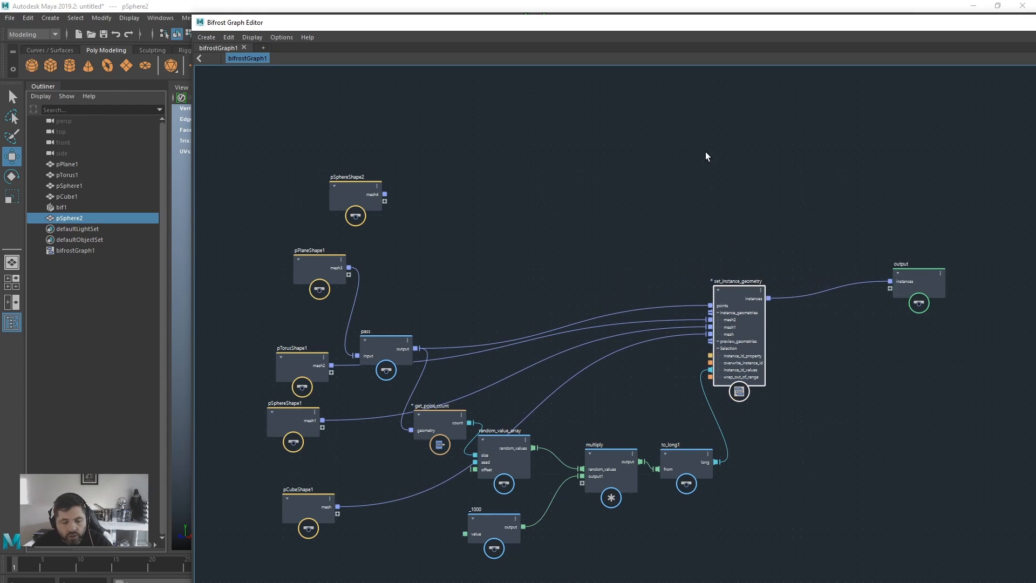
- Add an mpm_solver_settings node in the empty space above set_instance_geometry
key("Tab")
type("mpm")
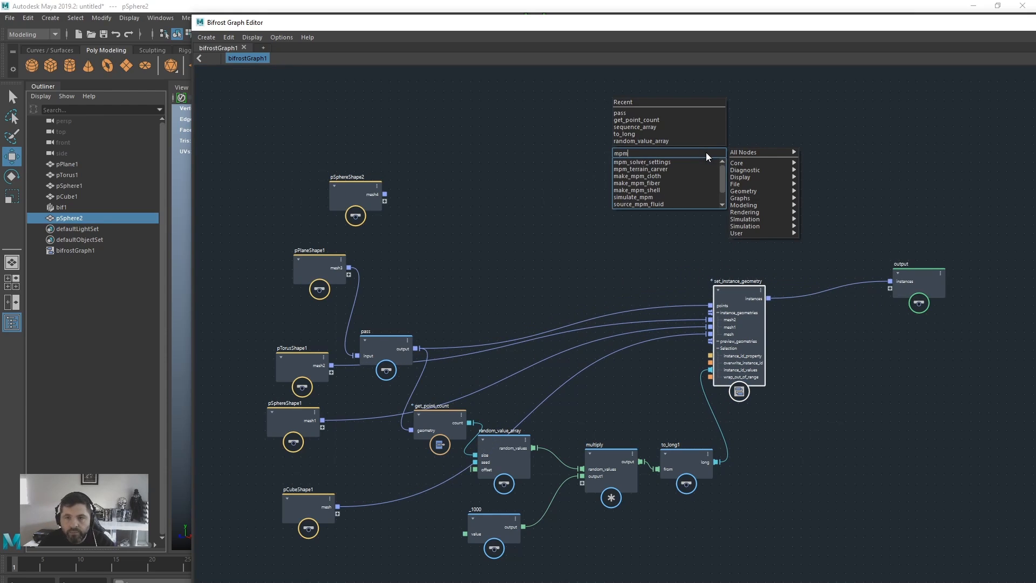
left_click(693, 161)
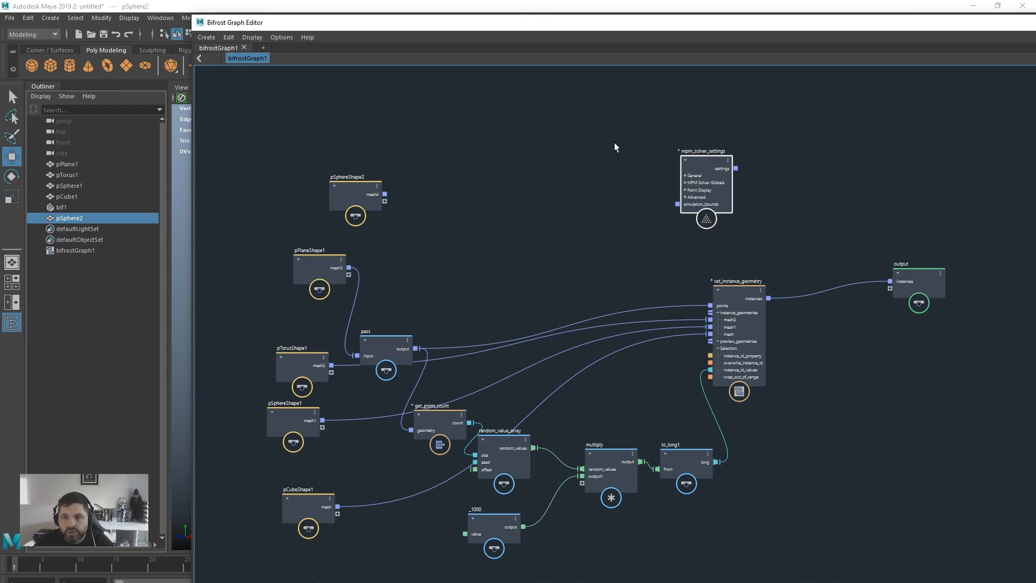
- Add a make_mpm_cloth node and position it beside mpm_solver_settings, above the rest of the graph
key("Tab")
type("mpm")
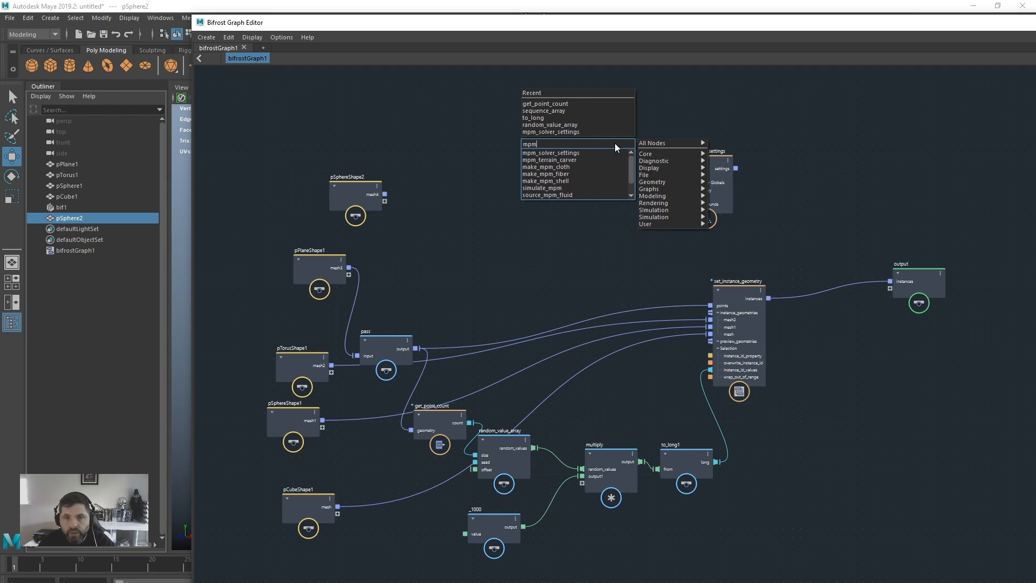
left_click(589, 165)
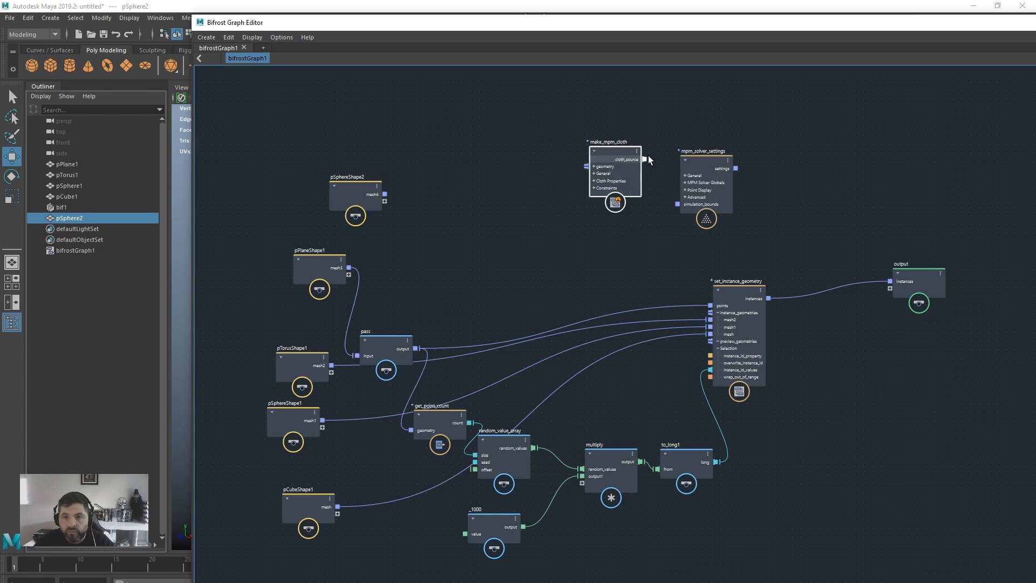
left_click_drag(607, 145, 596, 98)
middle_click_drag(682, 155, 553, 250)
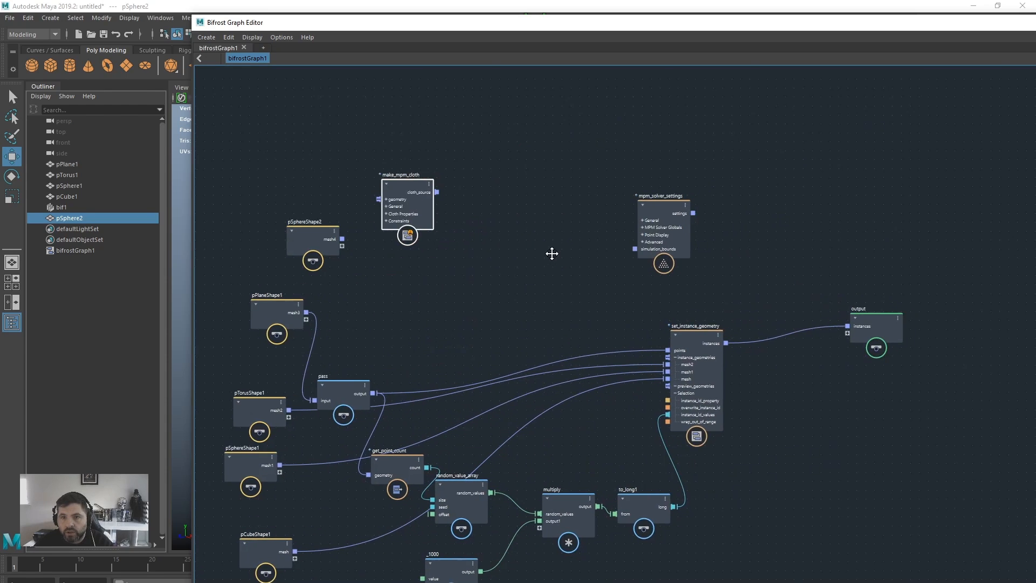
middle_click_drag(276, 225, 476, 144)
left_click_drag(476, 144, 750, 106)
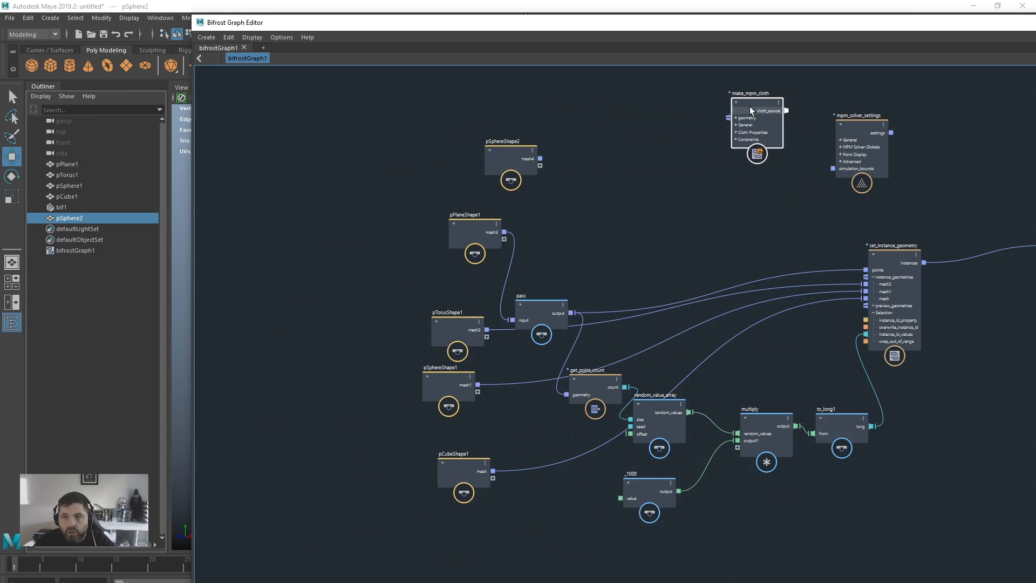
- Add a simulate_mpm node between the plane input and set_instance_geometry, and move mpm_solver_settings next to it
key("Tab")
type("mpm")
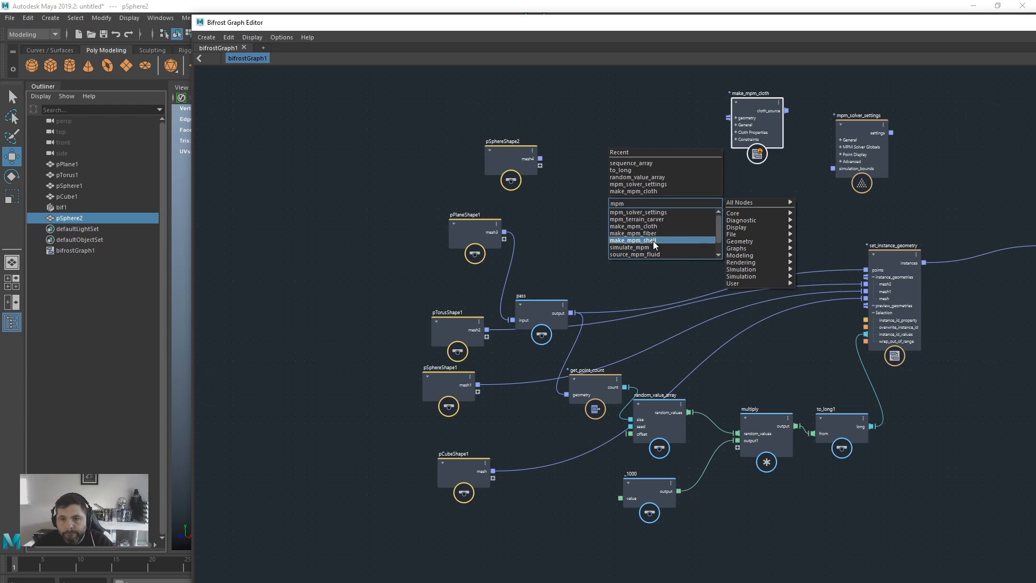
key("Return")
middle_click_drag(758, 245, 614, 286)
left_click_drag(656, 245, 461, 279)
middle_click_drag(414, 299, 618, 192)
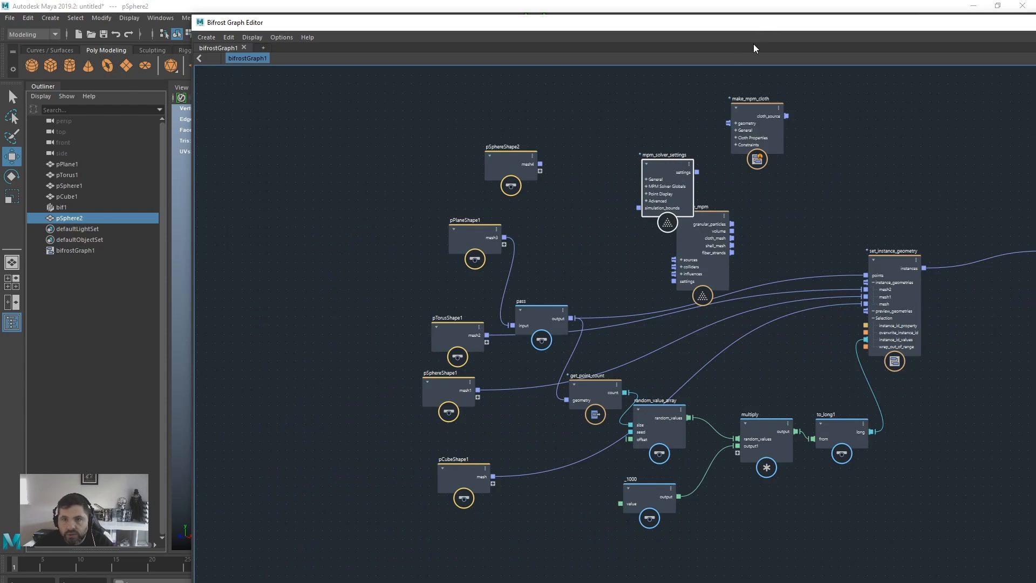
- Maximize the graph editor and spread make_mpm_cloth, mpm_solver_settings and simulate_mpm apart in the empty space above the instancing nodes
left_click_drag(757, 25, 305, 68)
left_click(742, 66)
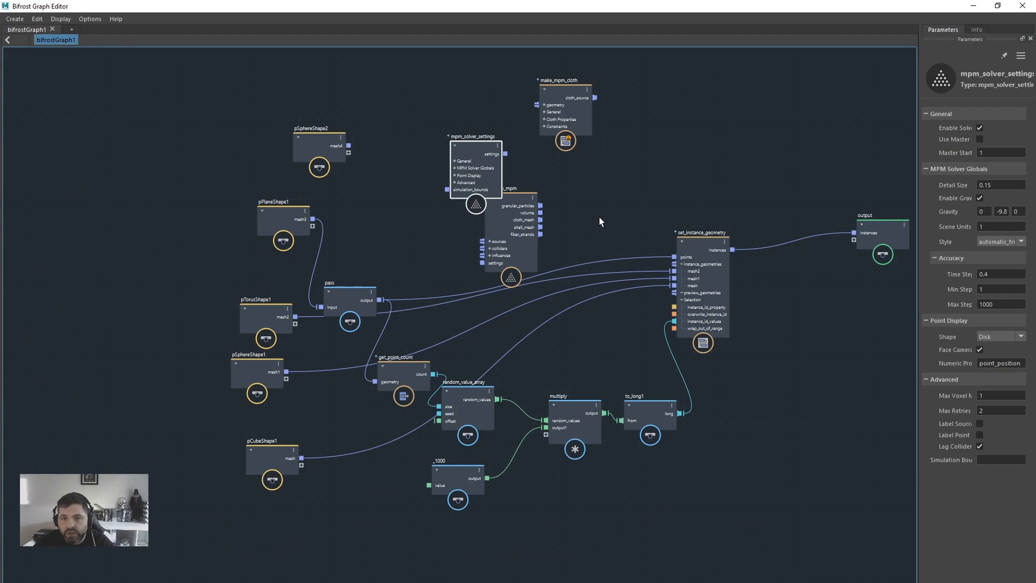
middle_click_drag(599, 217, 601, 308)
scroll(615, 309, "up", 6)
middle_click_drag(584, 205, 626, 231)
scroll(617, 233, "down", 1)
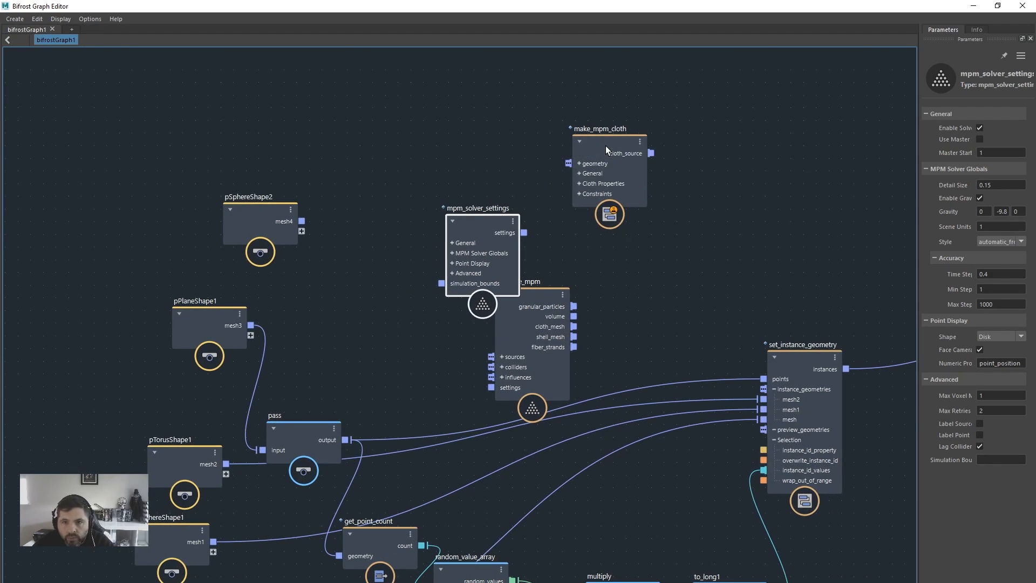
left_click_drag(606, 146, 430, 117)
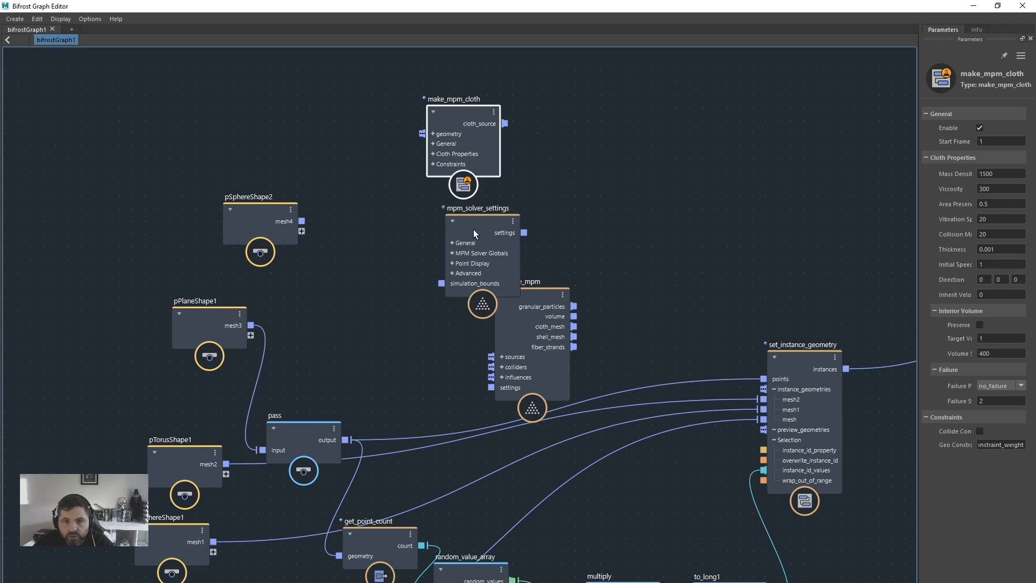
left_click_drag(474, 233, 565, 179)
left_click_drag(716, 126, 715, 120)
- Connect the mpm_solver_settings output to simulate_mpm's settings, and make_mpm_cloth's cloth_source to simulate_mpm's sources
left_click_drag(569, 192, 684, 195)
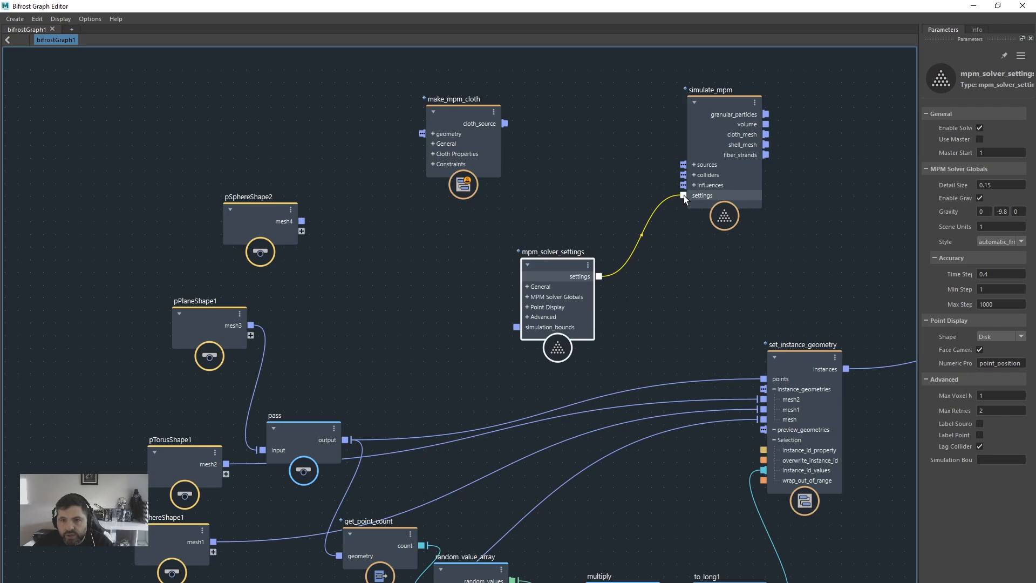
left_click_drag(505, 123, 661, 141)
left_click(685, 133)
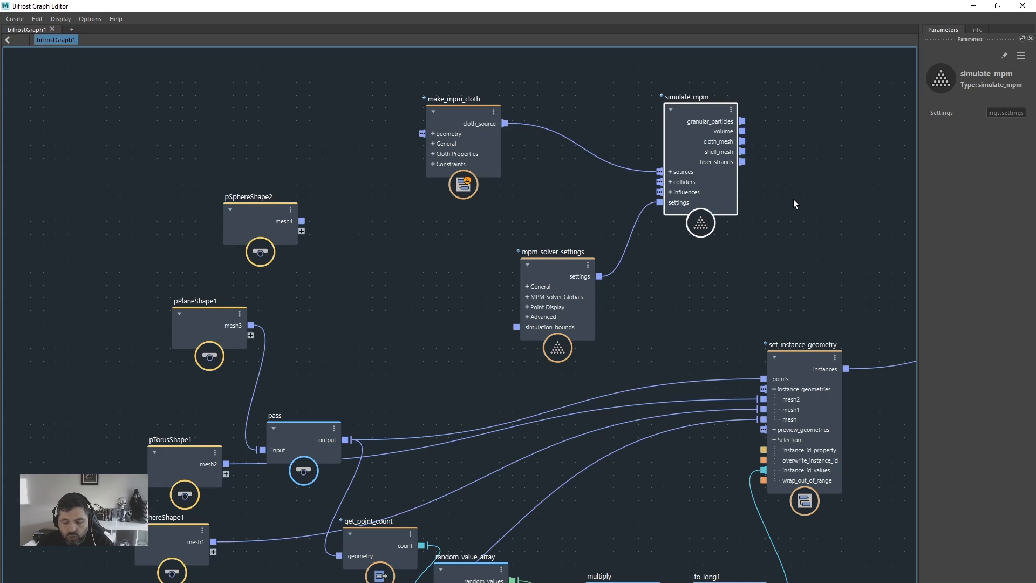
- Pause the graph's evaluation and nudge mpm_solver_settings slightly up and away from simulate_mpm
key("Escape")
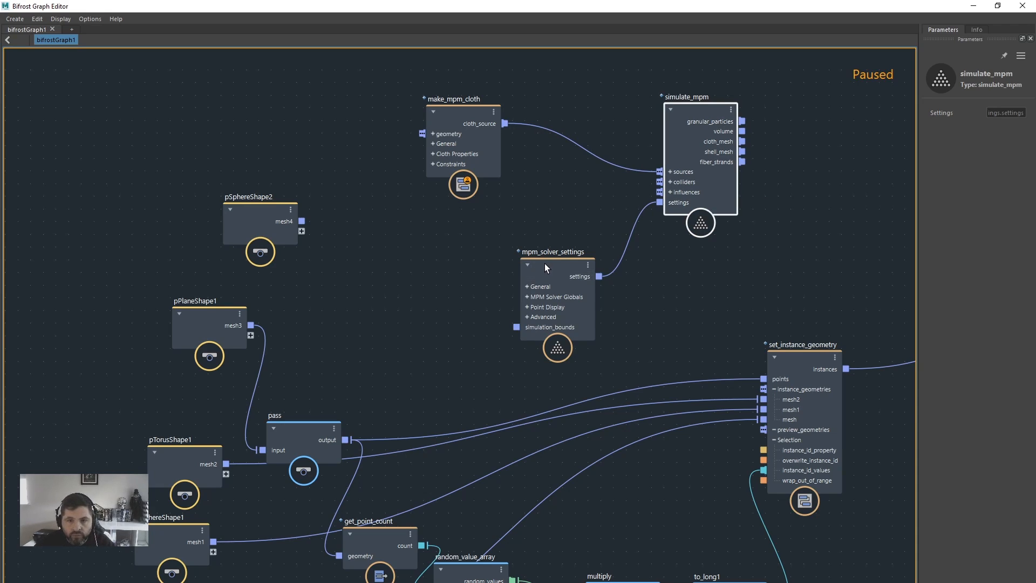
left_click_drag(545, 264, 537, 256)
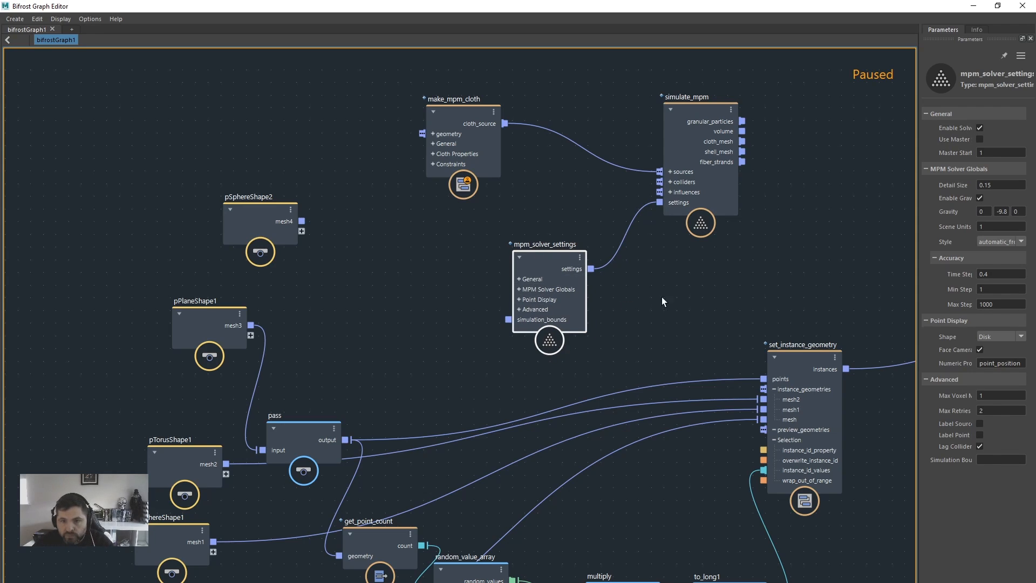
middle_click_drag(562, 301, 509, 314)
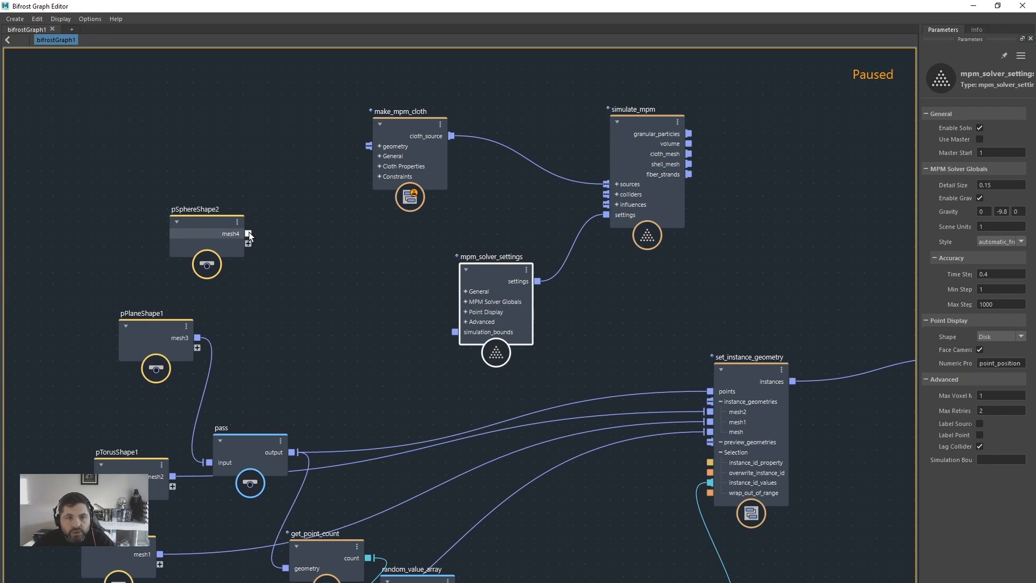
left_click(332, 313)
key("Tab")
type("coll")
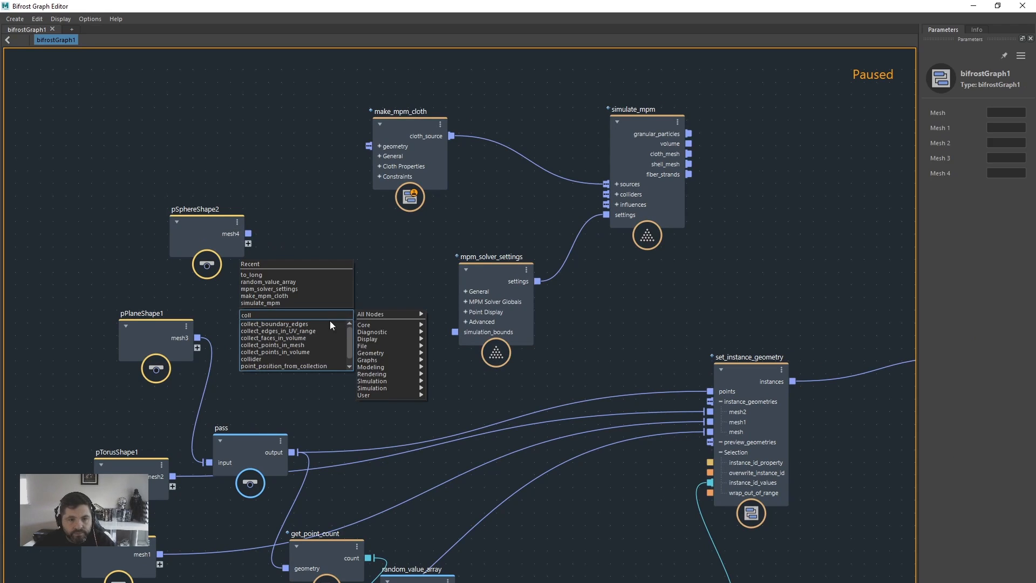
left_click(279, 361)
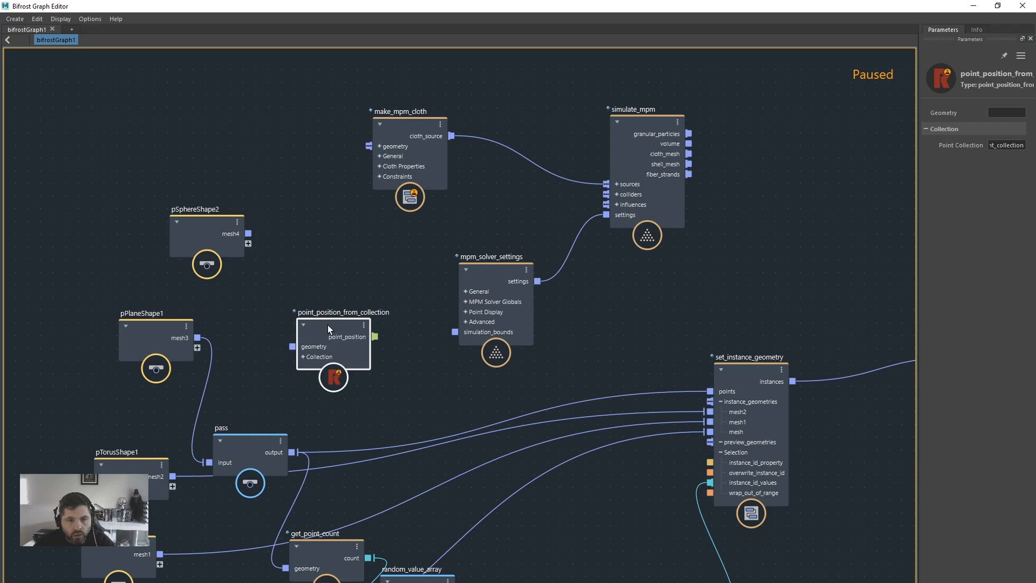
left_click_drag(329, 325, 317, 315)
key("Delete")
- Add a collider node and wire it between pSphereShape2's mesh4 output and simulate_mpm's colliders input
key("Tab")
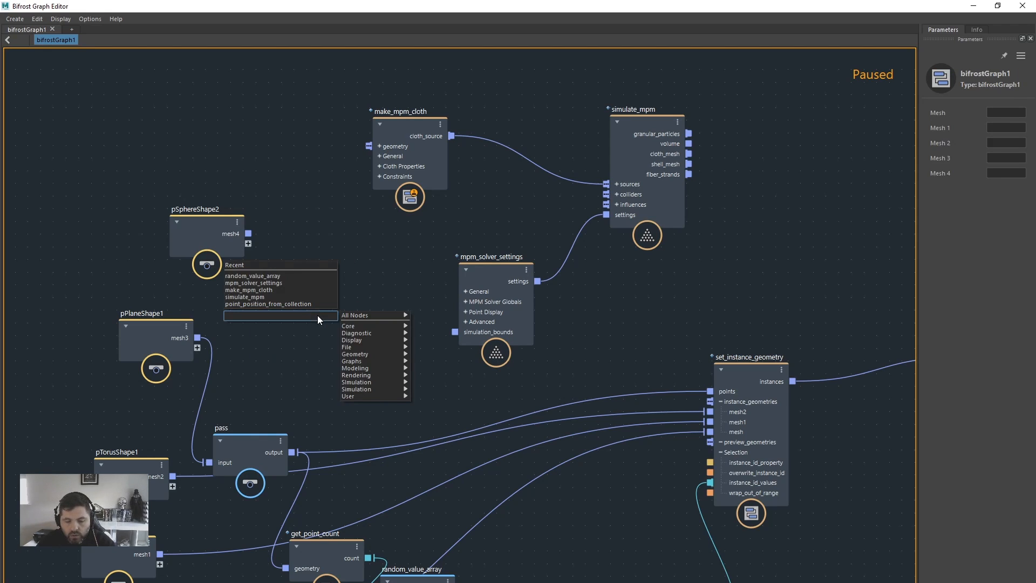
type("coll")
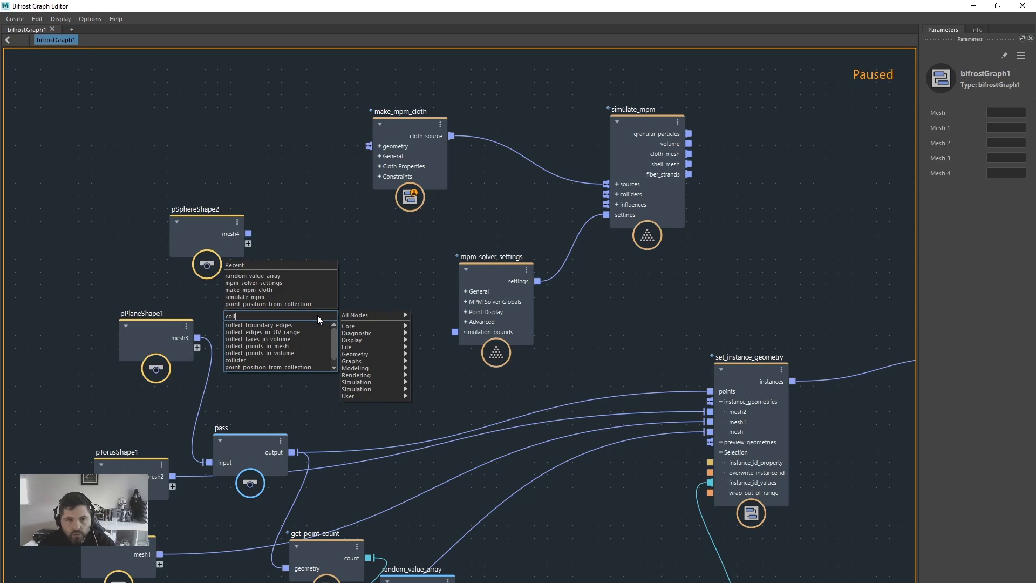
left_click(239, 360)
left_click_drag(248, 233, 277, 348)
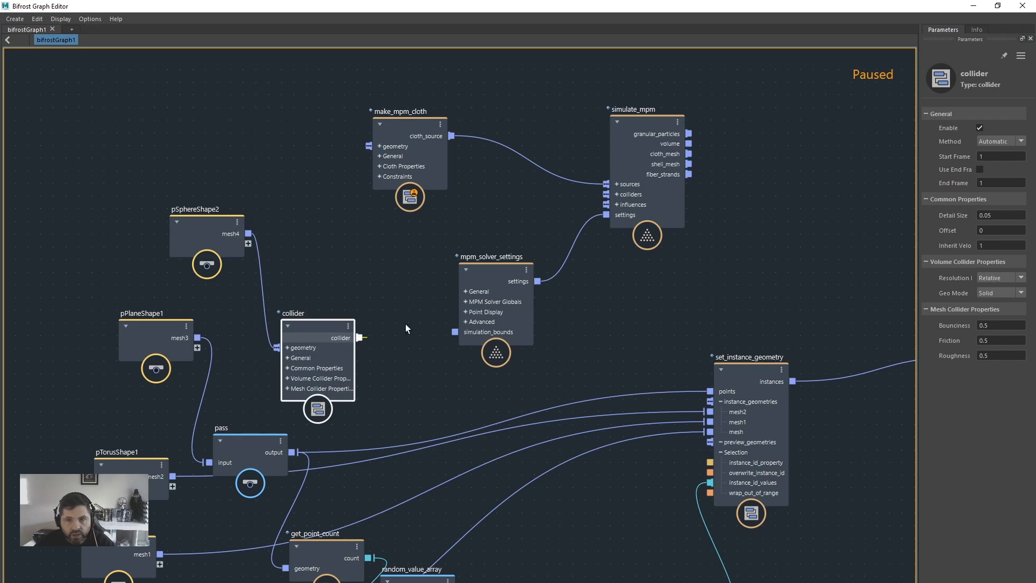
left_click_drag(359, 338, 606, 194)
- Place mpm_solver_settings beneath simulate_mpm, and move collider and pSphereShape2 closer beneath make_mpm_cloth
left_click_drag(500, 272, 627, 283)
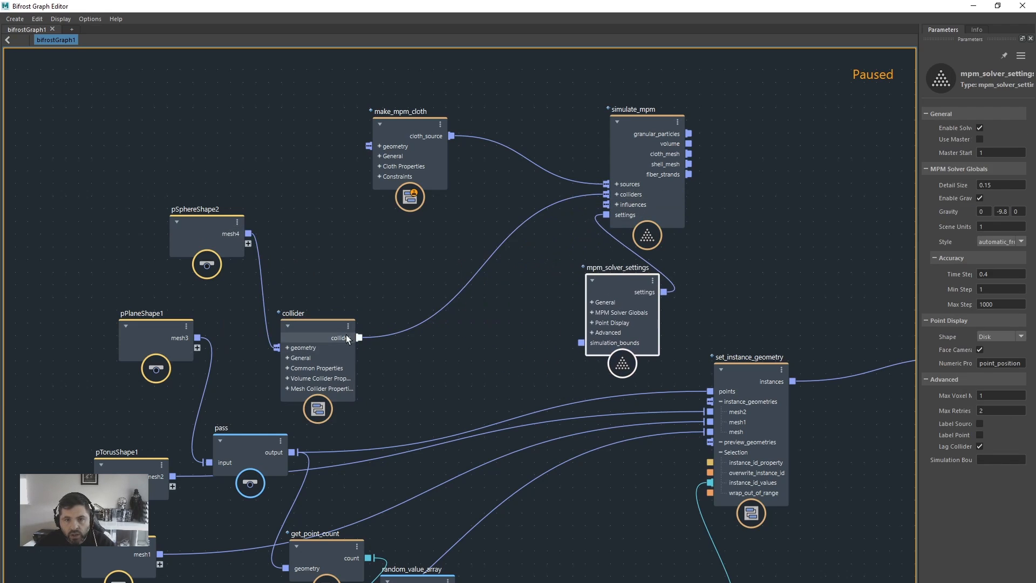
left_click_drag(346, 334, 484, 291)
left_click_drag(193, 231, 313, 248)
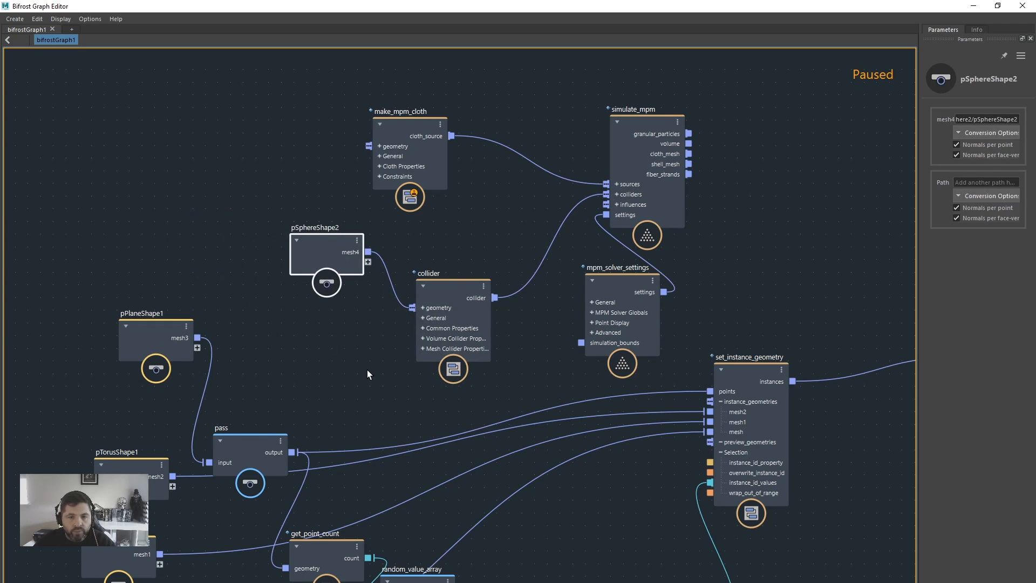
- Compact the instancing nodes by moving pPlaneShape1 down to pTorusShape1 and shifting multiply and to_long1 down beside random_value_array
left_click(367, 370)
right_click_drag(367, 370, 277, 360, "alt")
middle_click_drag(305, 360, 252, 274, "alt")
left_click_drag(170, 261, 148, 298)
left_click_drag(89, 279, 341, 545)
left_click_drag(330, 437, 349, 471)
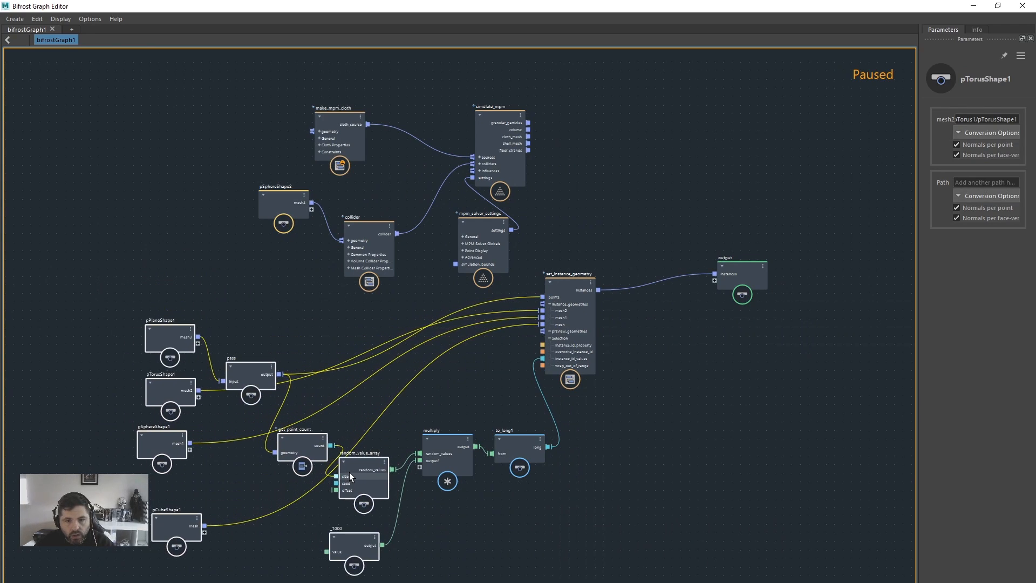
left_click_drag(433, 449, 448, 492)
left_click_drag(501, 446, 503, 490)
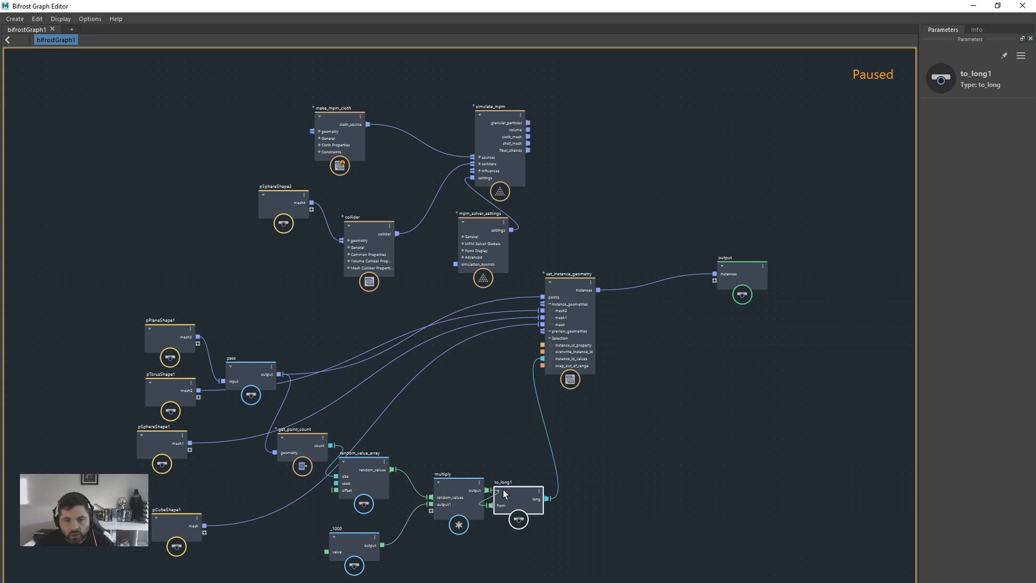
- Create a backdrop around the instancing nodes from pPlaneShape1 to to_long1, and move set_instance_geometry down onto its edge
left_click_drag(525, 564, 132, 325)
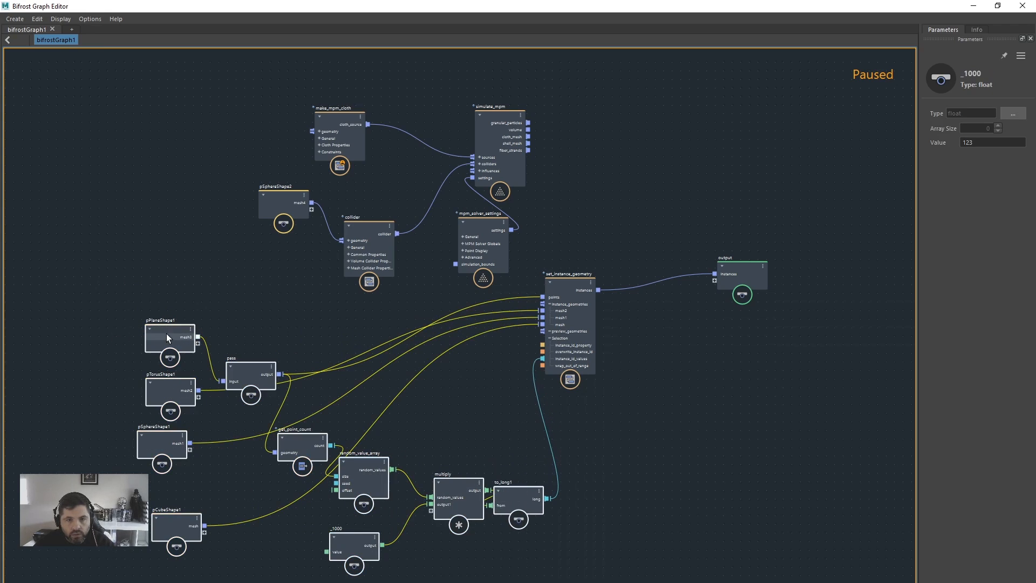
right_click(222, 330)
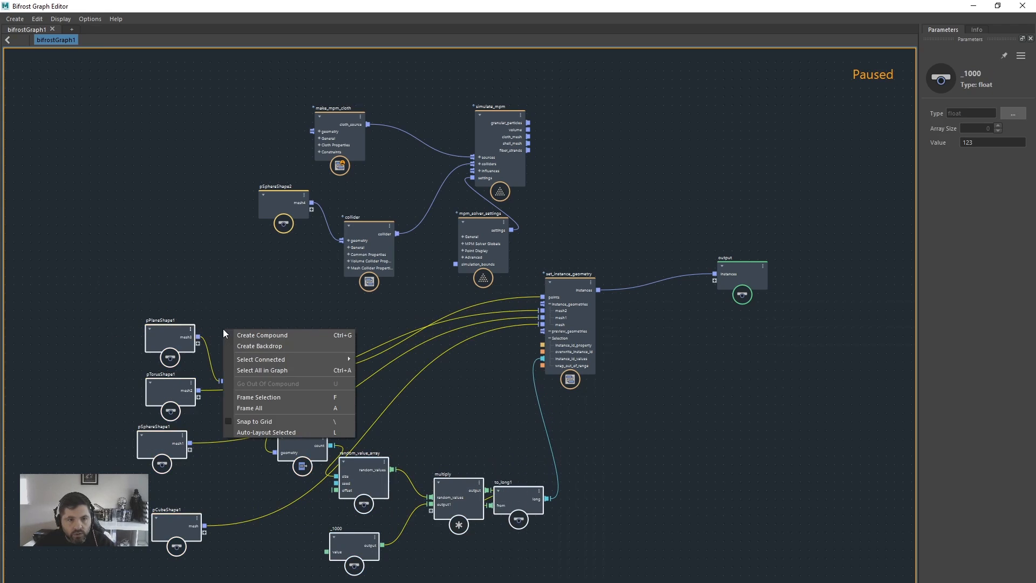
left_click(257, 349)
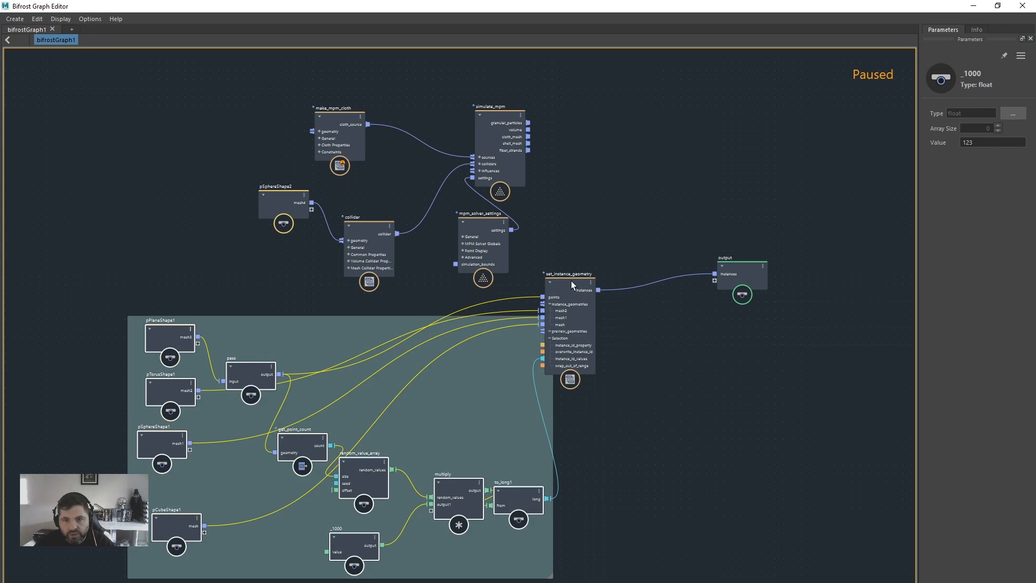
left_click_drag(572, 283, 558, 316)
- Spread out the simulation nodes, moving simulate_mpm farther from its inputs, mpm_solver_settings below it, and pSphereShape2 away from collider
middle_click_drag(617, 384, 505, 397, "alt")
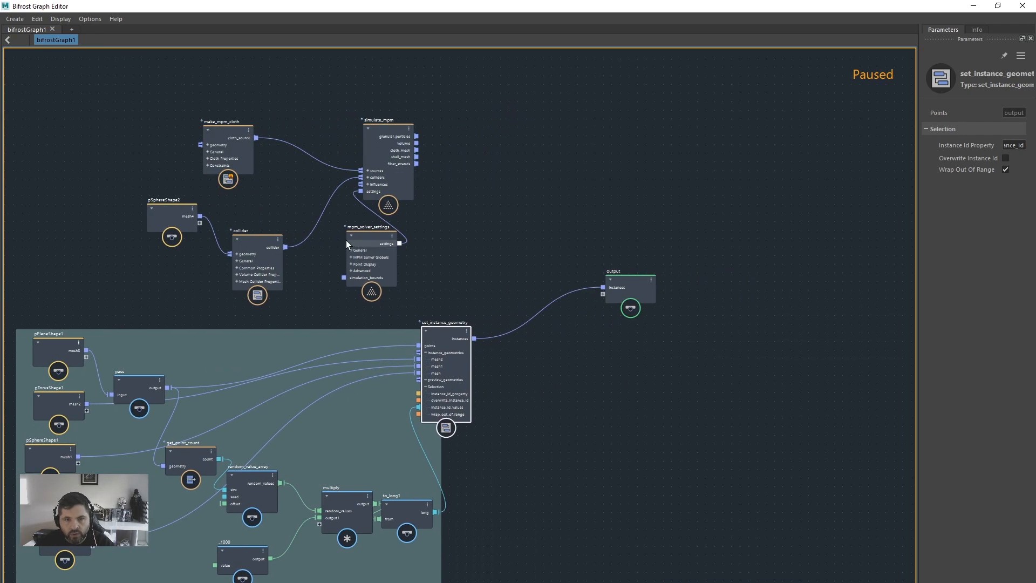
mouse_move(373, 228)
left_mouse_down()
mouse_move(393, 231)
mouse_move(375, 233)
left_mouse_up()
left_click_drag(408, 137, 314, 183)
middle_click_drag(257, 193, 510, 133, "alt")
left_click_drag(542, 121, 715, 82)
left_click_drag(630, 180, 636, 182)
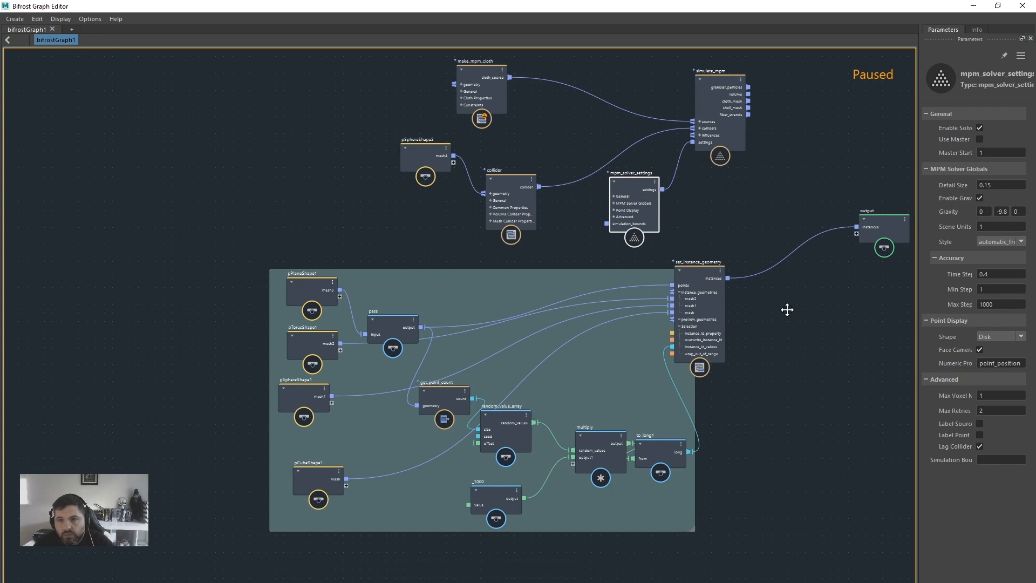
middle_click_drag(786, 307, 602, 354, "alt")
scroll(601, 354, "up", 2)
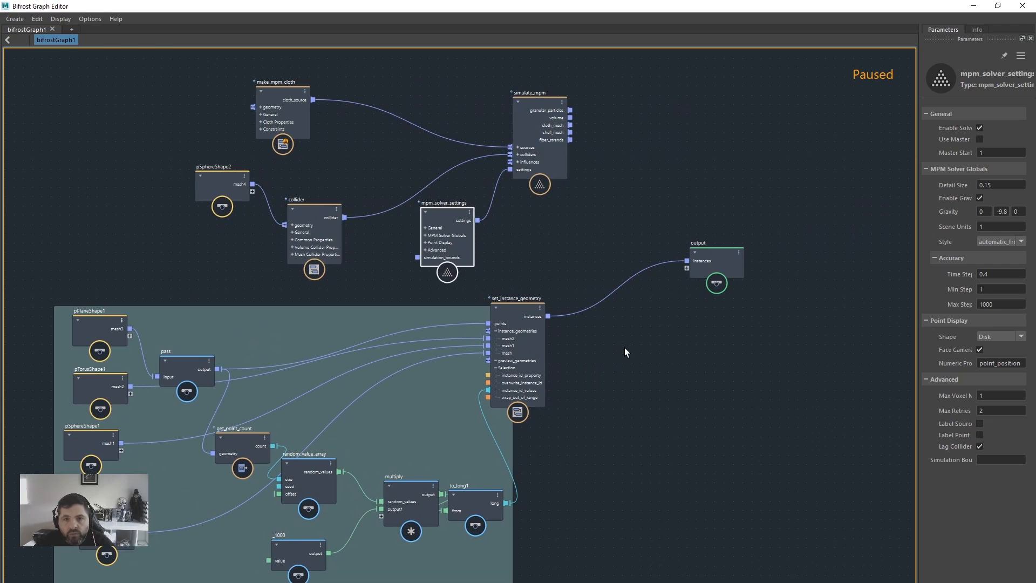
left_click_drag(527, 98, 551, 90)
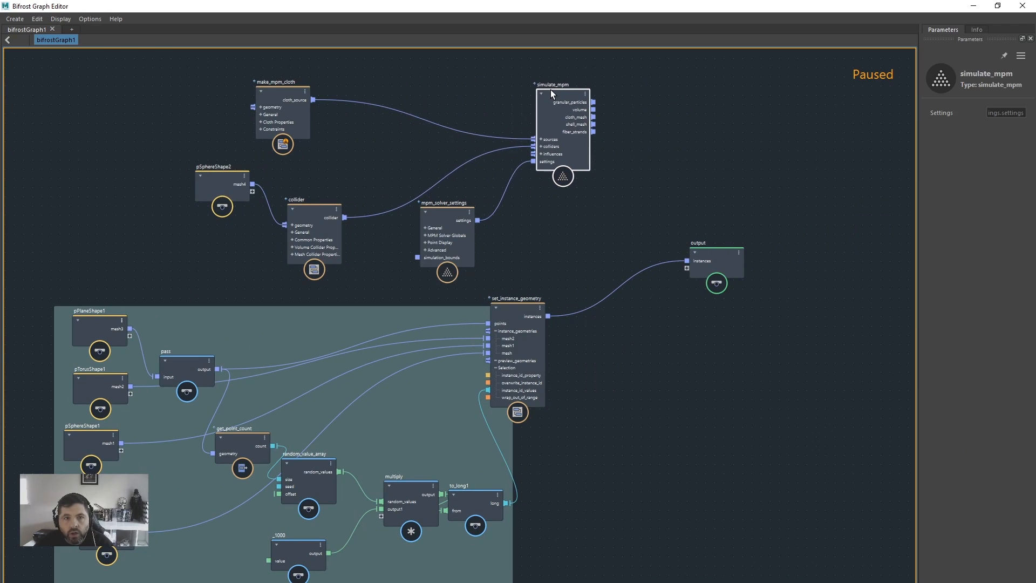
left_click_drag(217, 184, 191, 185)
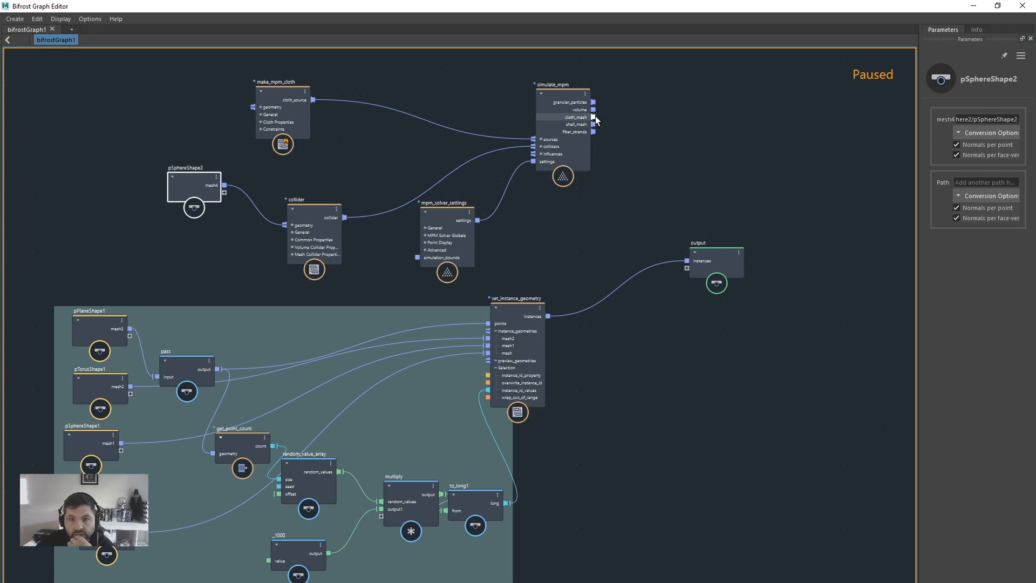
- Connect simulate_mpm's cloth_mesh to output in place of the set_instance_geometry connection, and shift simulate_mpm and make_mpm_cloth farther along
left_click_drag(595, 116, 690, 271)
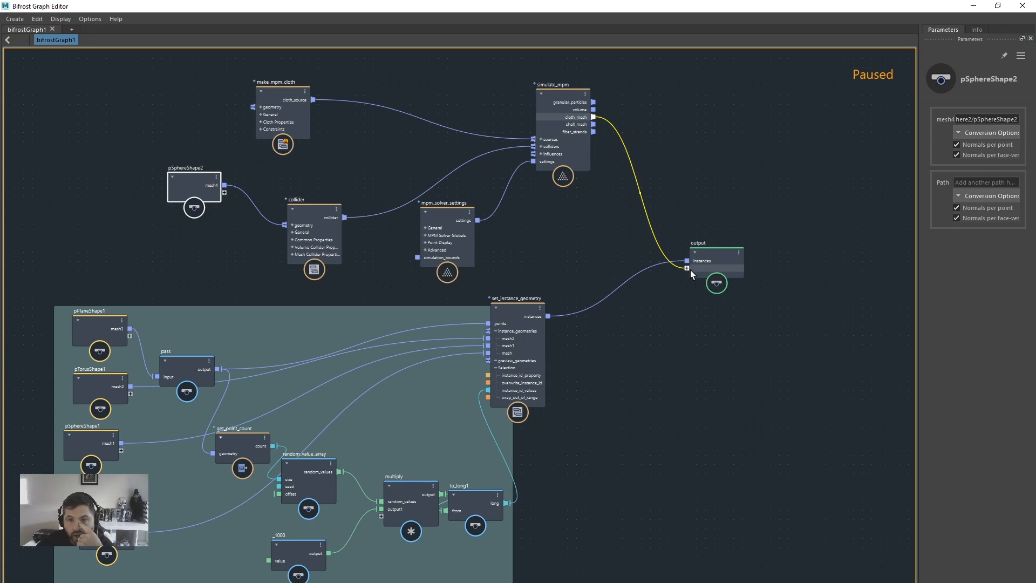
left_click_drag(630, 277, 529, 300)
left_click_drag(566, 102, 689, 93)
left_click_drag(281, 92, 485, 84)
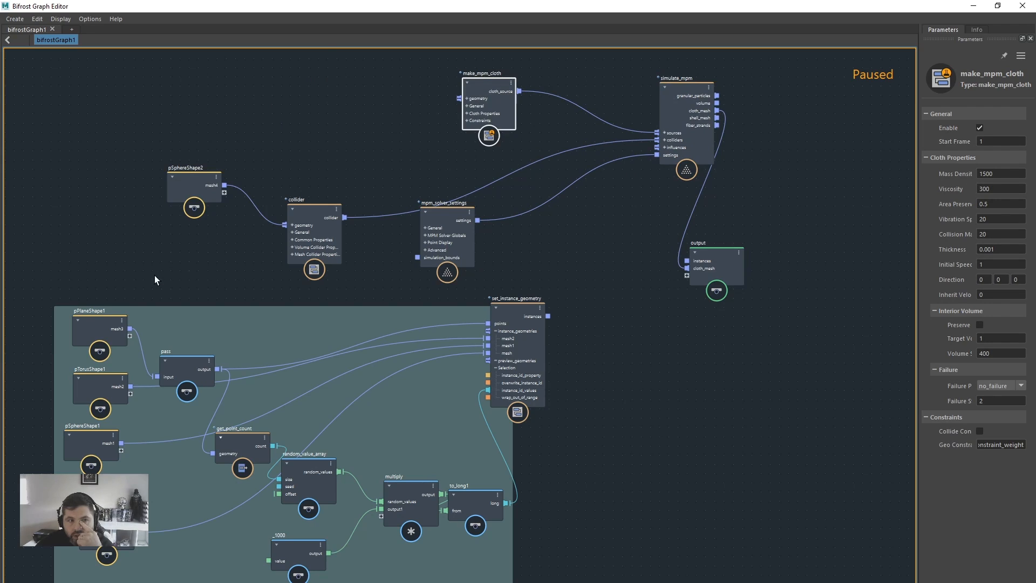
- Connect pPlaneShape1's mesh3 and set_instance_geometry's instances to make_mpm_cloth's geometry input, and resume the graph's evaluation
left_click_drag(93, 328, 87, 327)
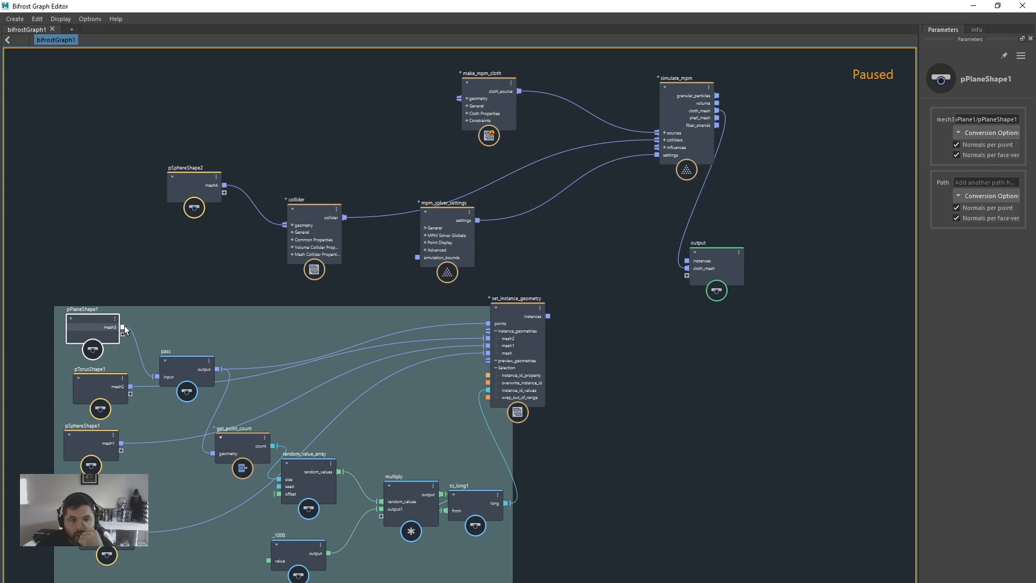
left_click_drag(226, 293, 678, 73)
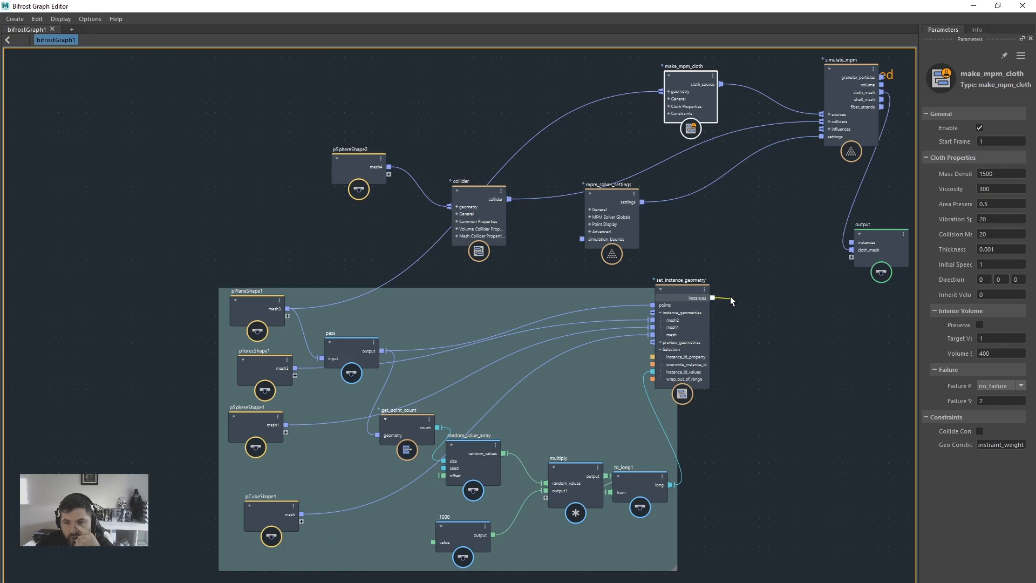
left_click_drag(730, 296, 664, 89)
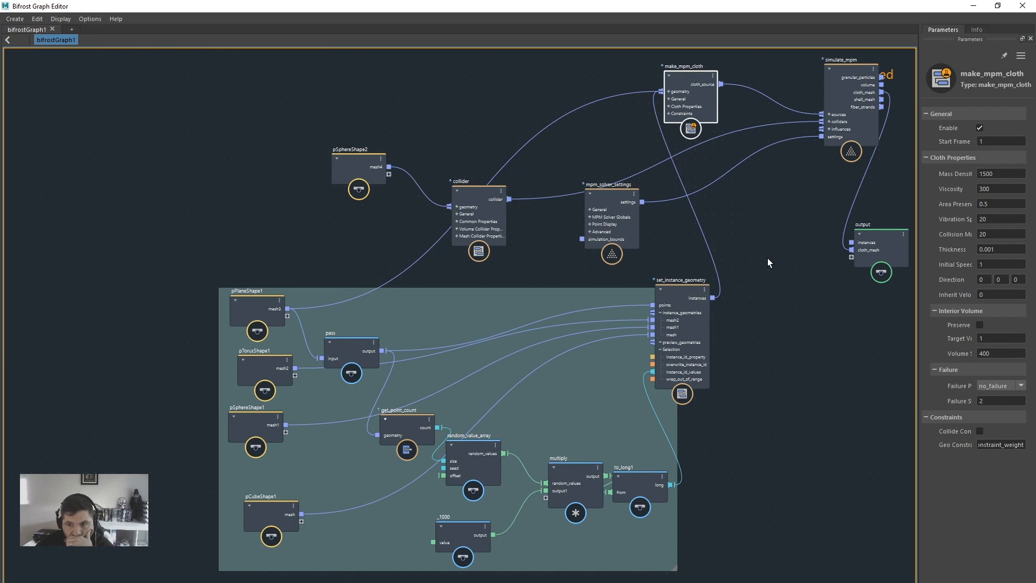
middle_click_drag(785, 289, 669, 301)
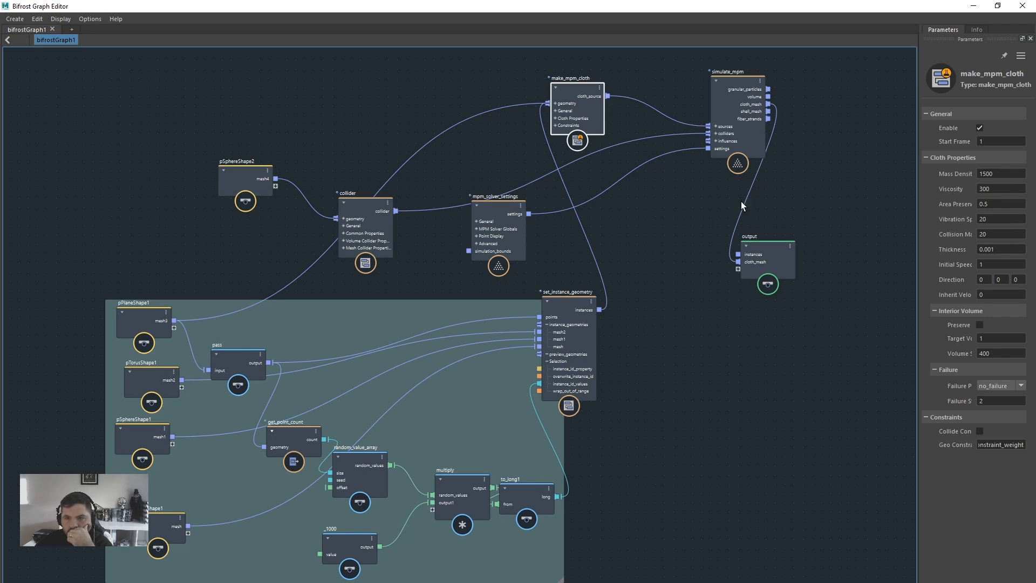
- Return to the viewport with nothing selected and play the cloth simulation from frame 1, stopping at frame 58
left_click(973, 6)
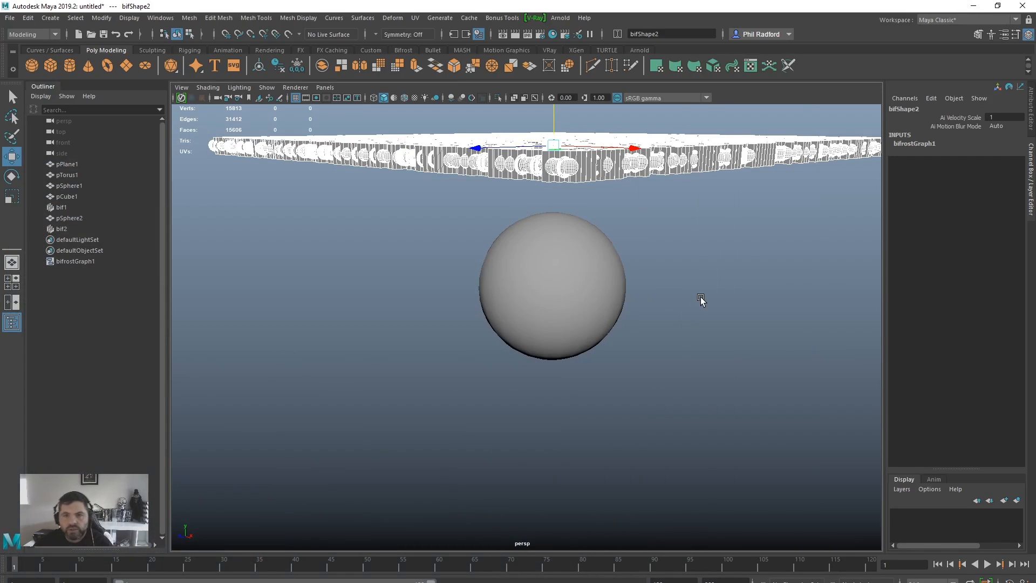
left_click_drag(701, 300, 675, 279, "alt")
left_click(704, 285)
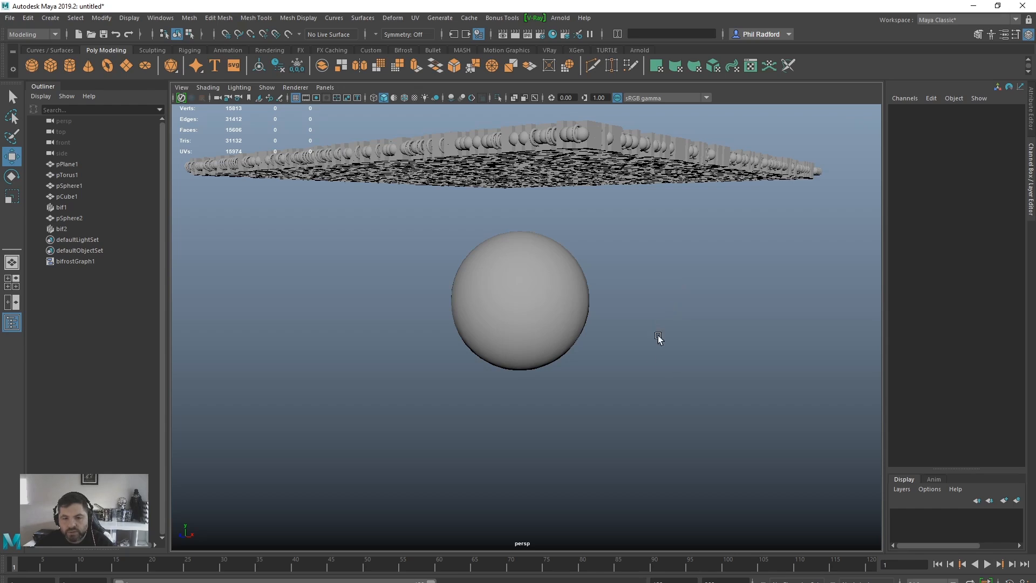
left_click(987, 565)
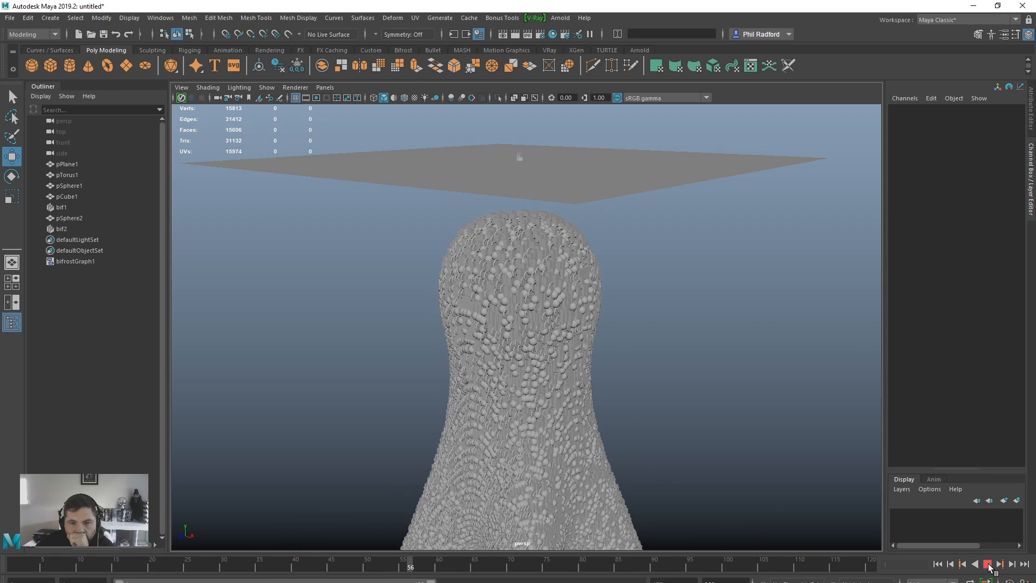
left_click(988, 565)
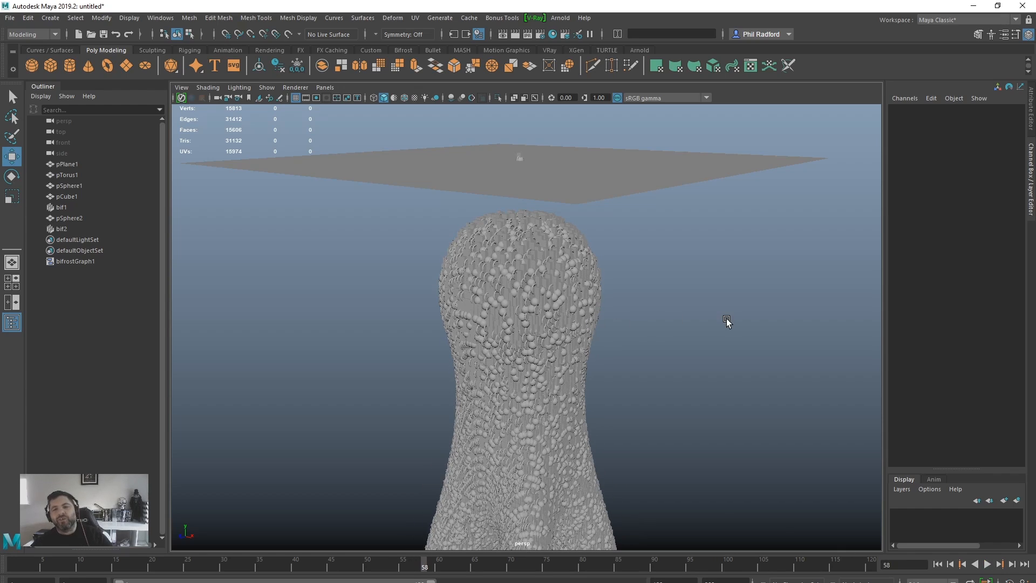
- Examine the mesh-covered cloth draped over the sphere at frame 58 from several angles and distances
left_click_drag(675, 364, 663, 317, "alt")
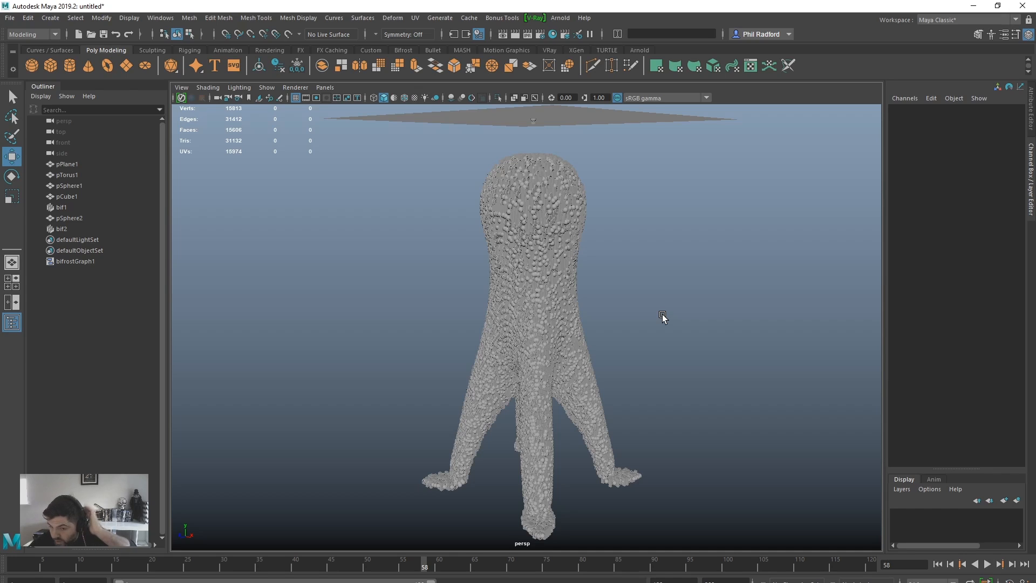
mouse_move(480, 281)
left_mouse_down("alt")
mouse_move(510, 276)
mouse_move(473, 282)
left_mouse_up("alt")
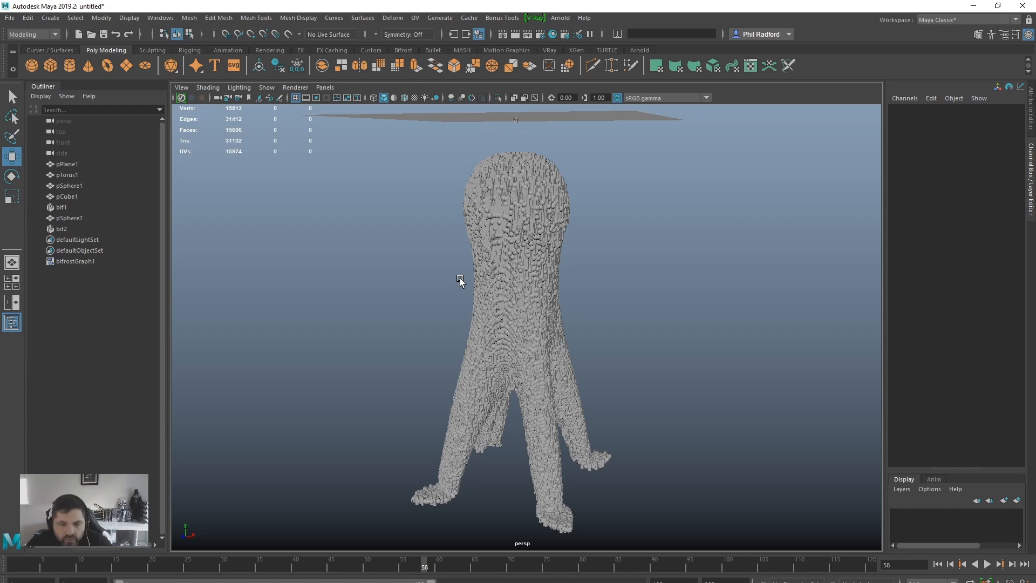
middle_click_drag(480, 206, 453, 310, "alt")
right_click_drag(454, 309, 544, 333, "alt")
left_click_drag(544, 333, 643, 317, "alt")
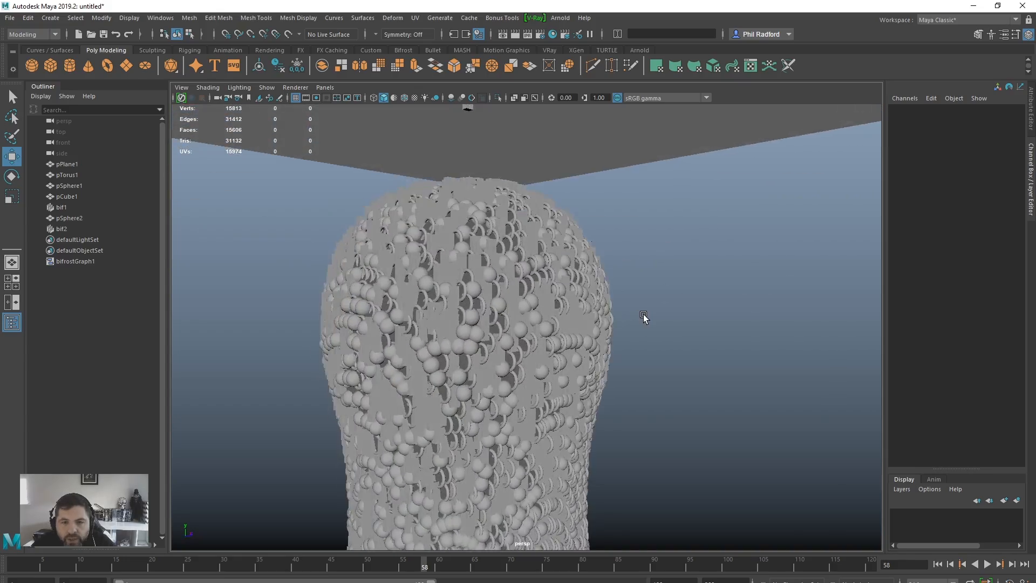
right_click_drag(643, 317, 252, 306, "alt")
left_click_drag(252, 306, 409, 378, "alt")
right_click_drag(410, 377, 740, 335, "alt")
left_click_drag(740, 335, 516, 363, "alt")
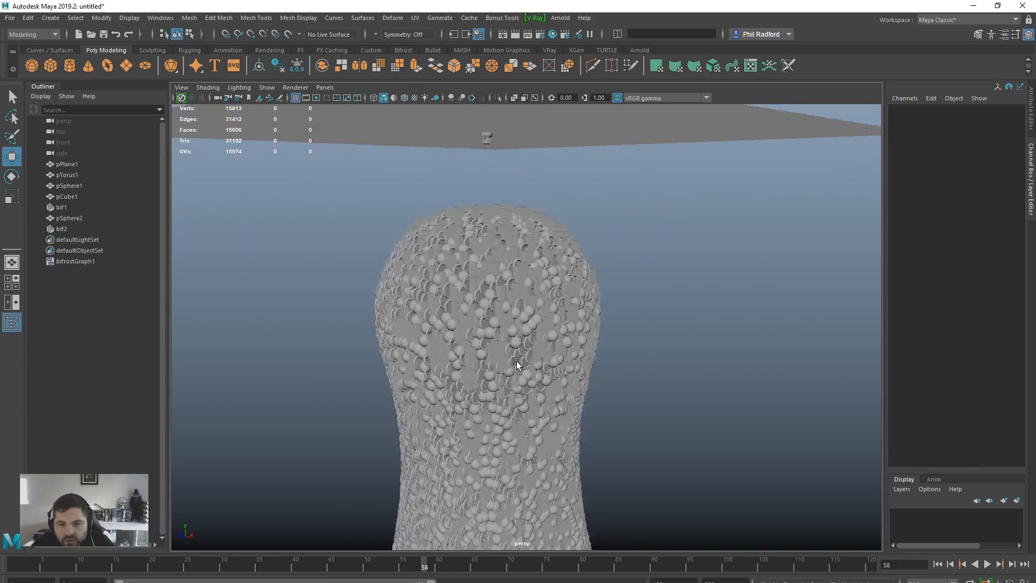
right_click_drag(516, 363, 480, 342, "alt")
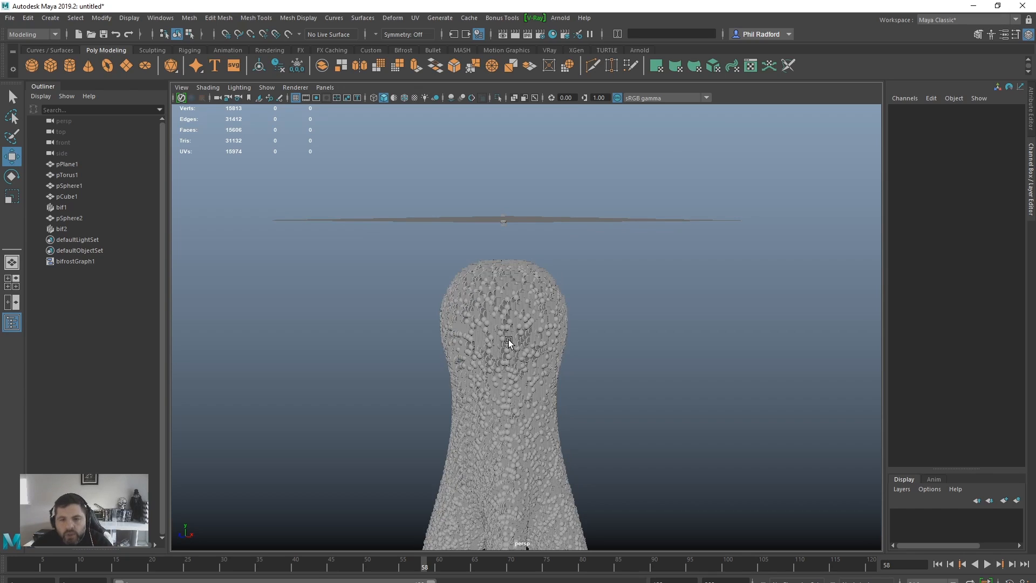
left_click_drag(508, 341, 606, 338, "alt")
scroll(606, 335, "up", 3)
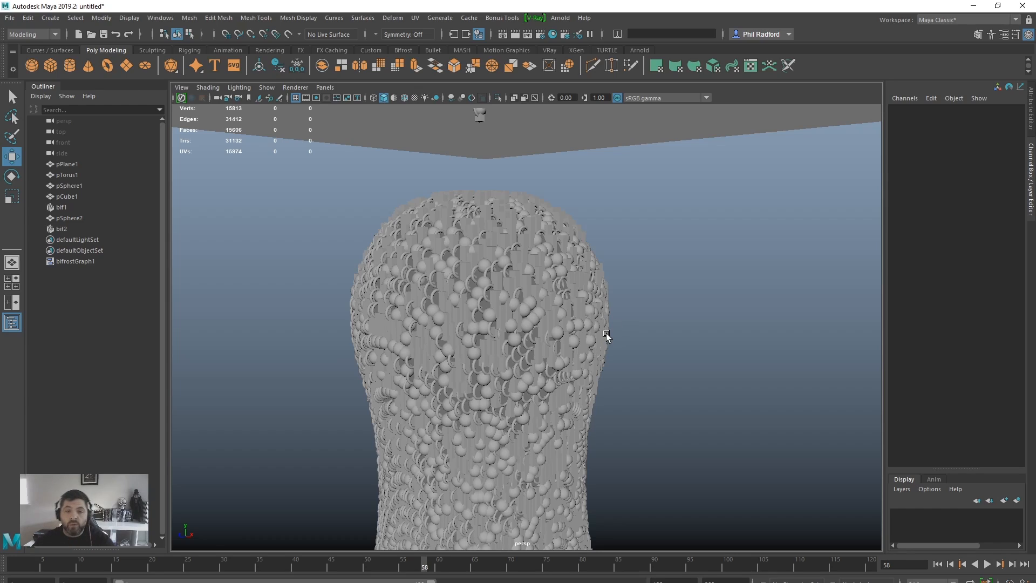
scroll(683, 303, "down", 5)
scroll(594, 275, "up", 6)
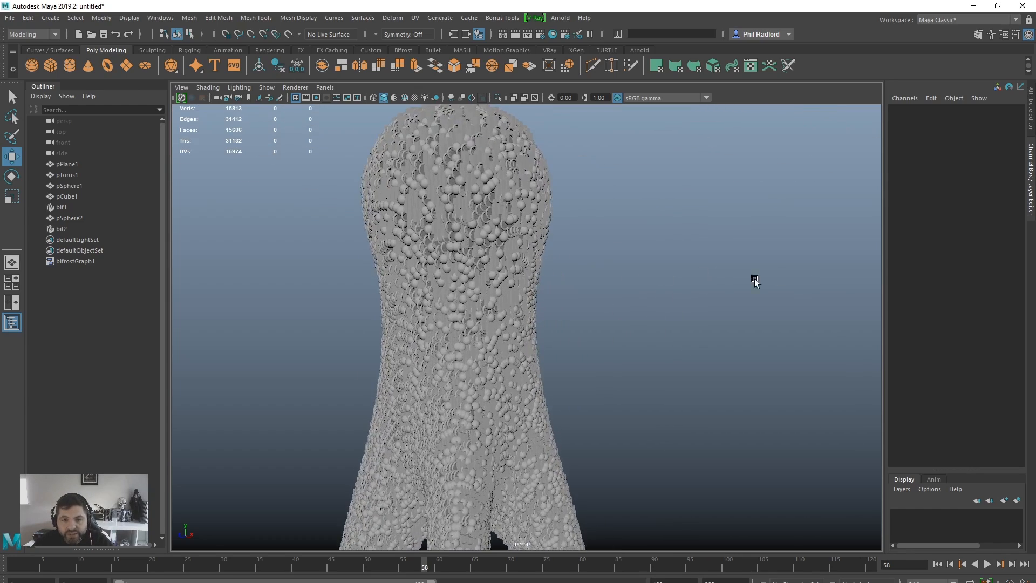
scroll(629, 338, "up", 2)
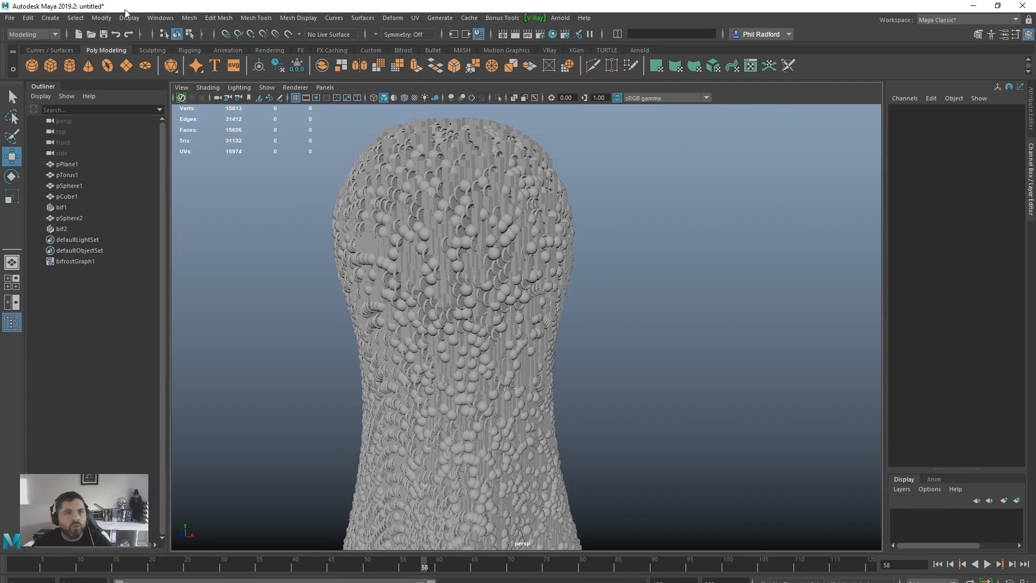
- Reopen the Bifrost Graph Editor and review the set_instance_geometry and mpm_solver_settings nodes
left_click(160, 18)
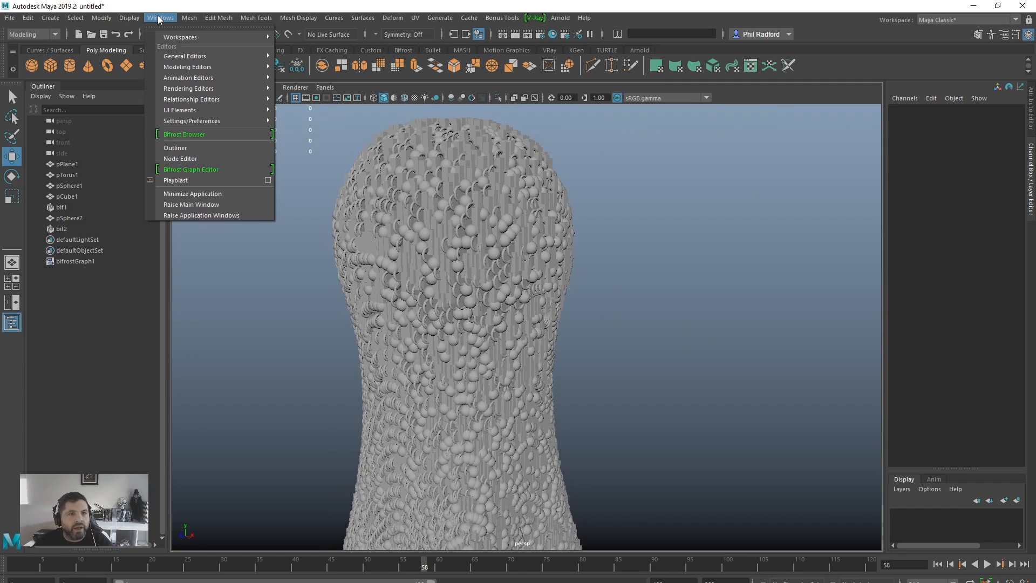
left_click(213, 164)
left_click(738, 65)
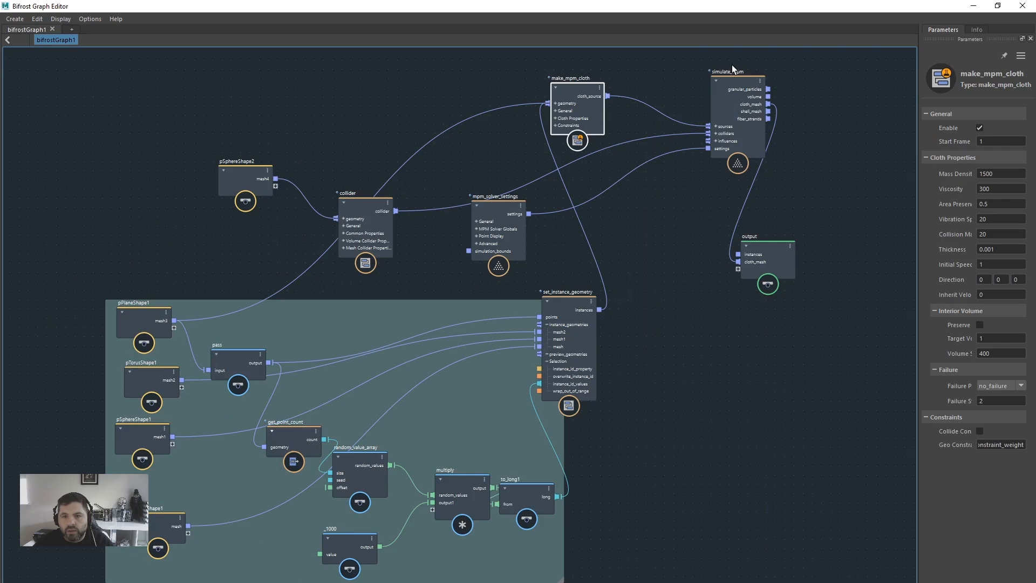
double_click(558, 300)
left_click(52, 41)
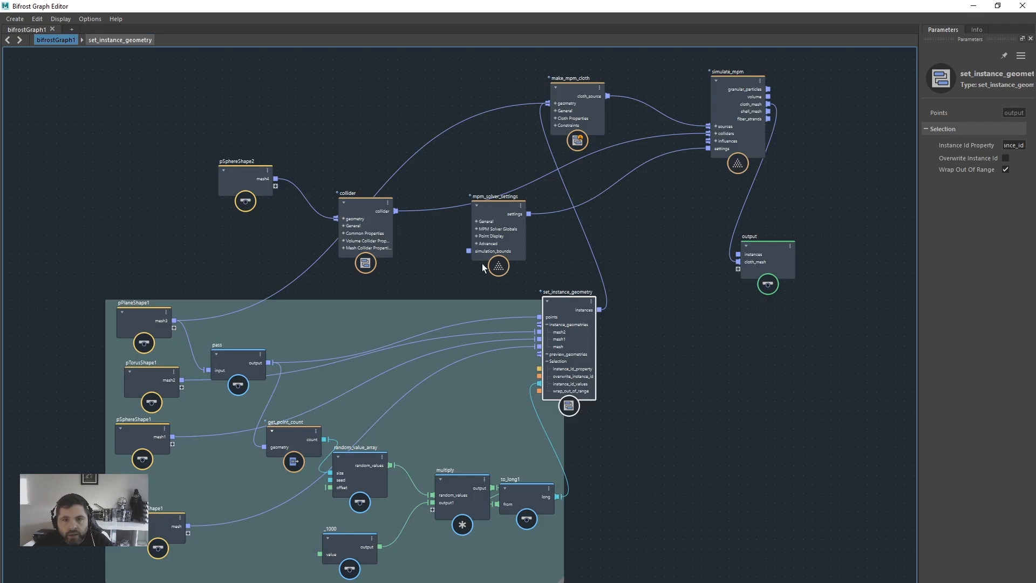
left_click_drag(498, 203, 508, 205)
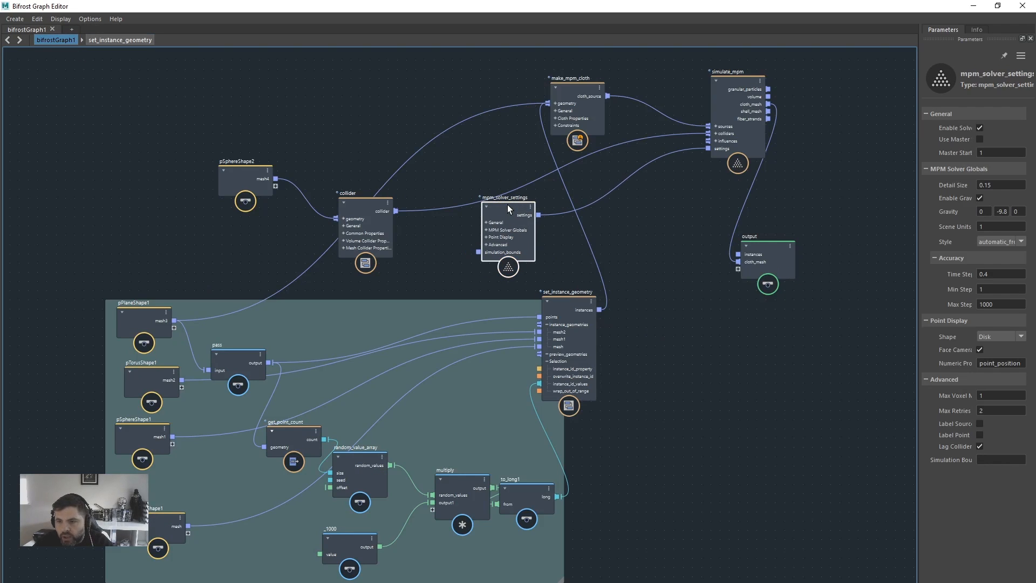
- Widen the parameter area and set make_mpm_cloth's Failure Post Process to subdivide_and_split
left_click(571, 86)
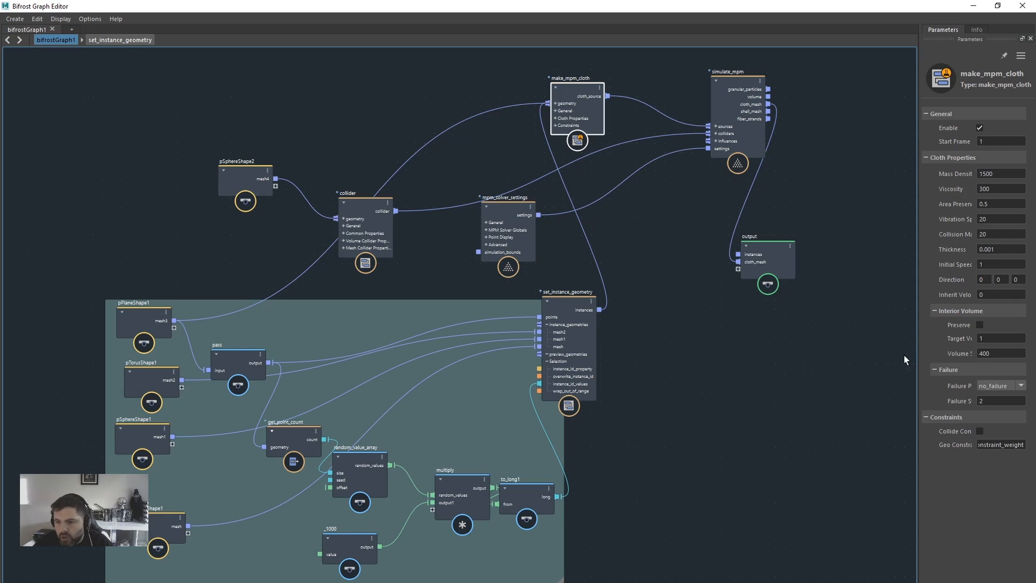
left_click_drag(921, 353, 848, 378)
left_click(985, 386)
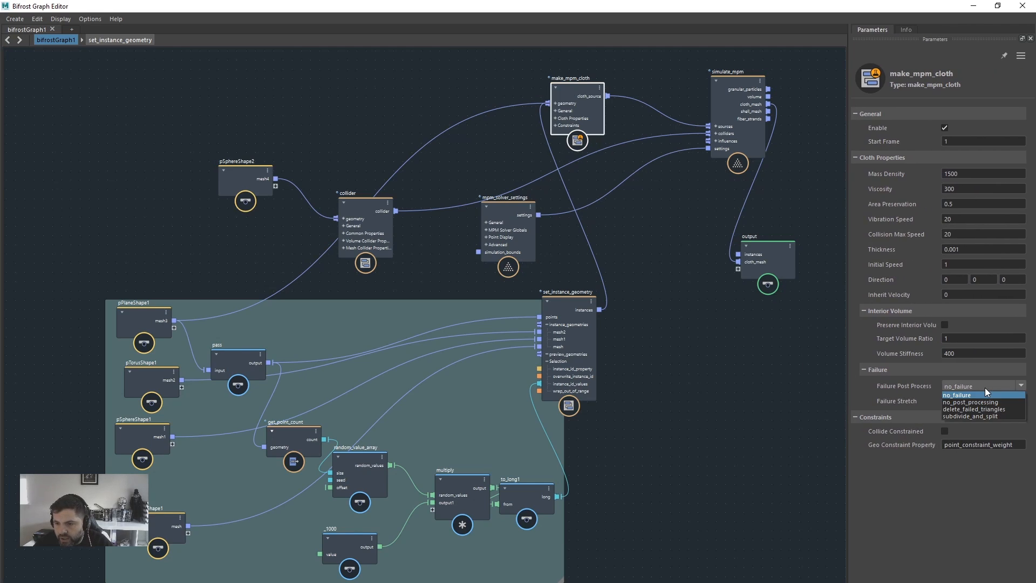
key("Escape")
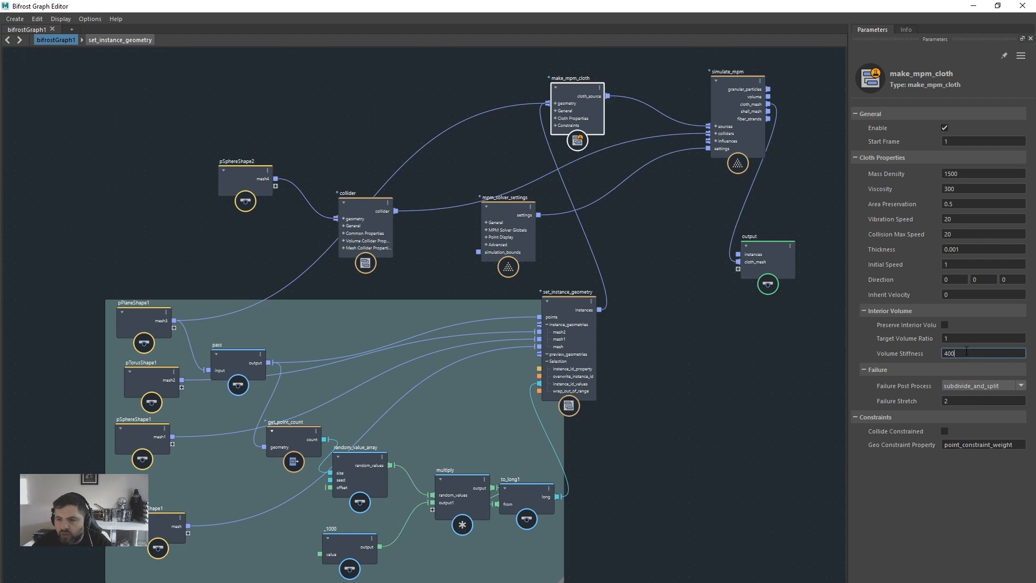
- Minimize the graph editor, play the cloth simulation from frame 1 to frame 22, and return to frame 1
left_click(974, 6)
left_click(938, 564)
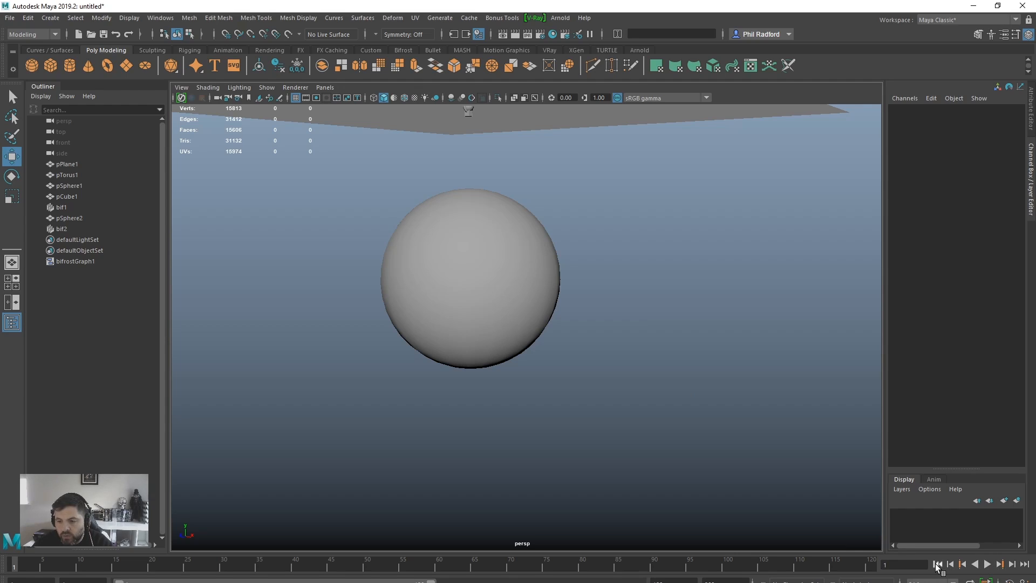
left_click(988, 564)
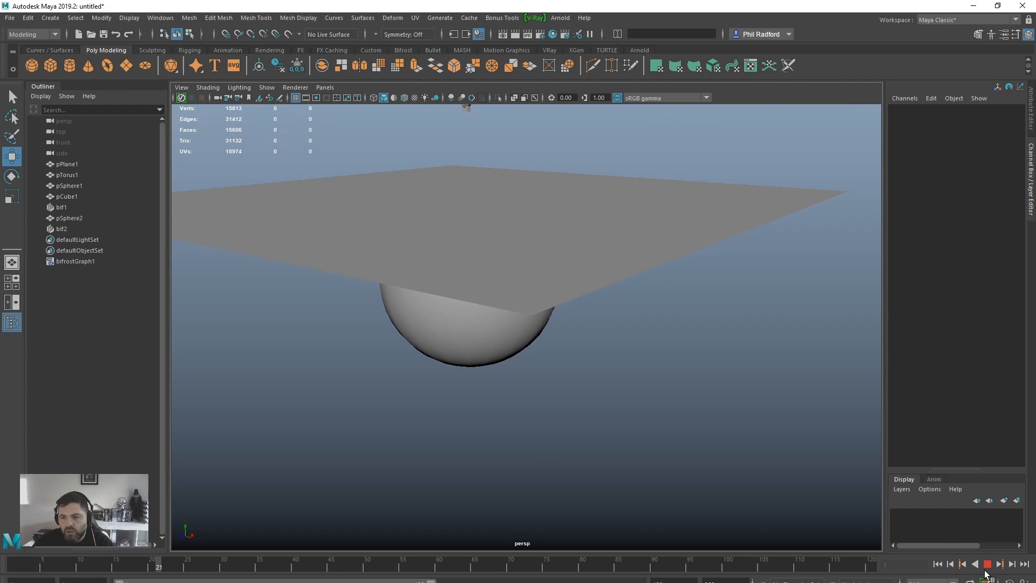
left_click(989, 564)
right_click_drag(753, 333, 624, 335, "alt")
left_click_drag(624, 335, 670, 333, "alt")
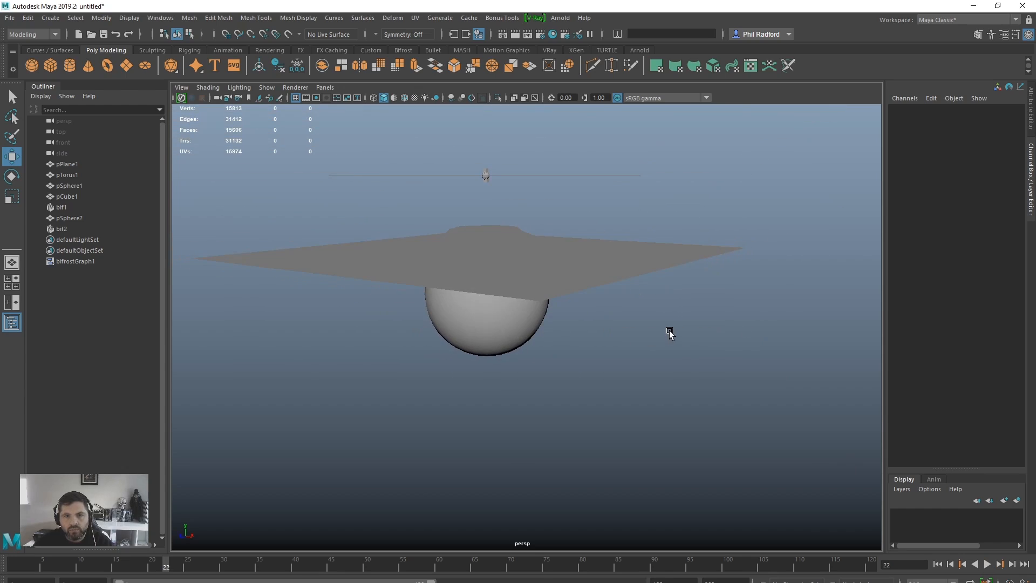
left_click(943, 564)
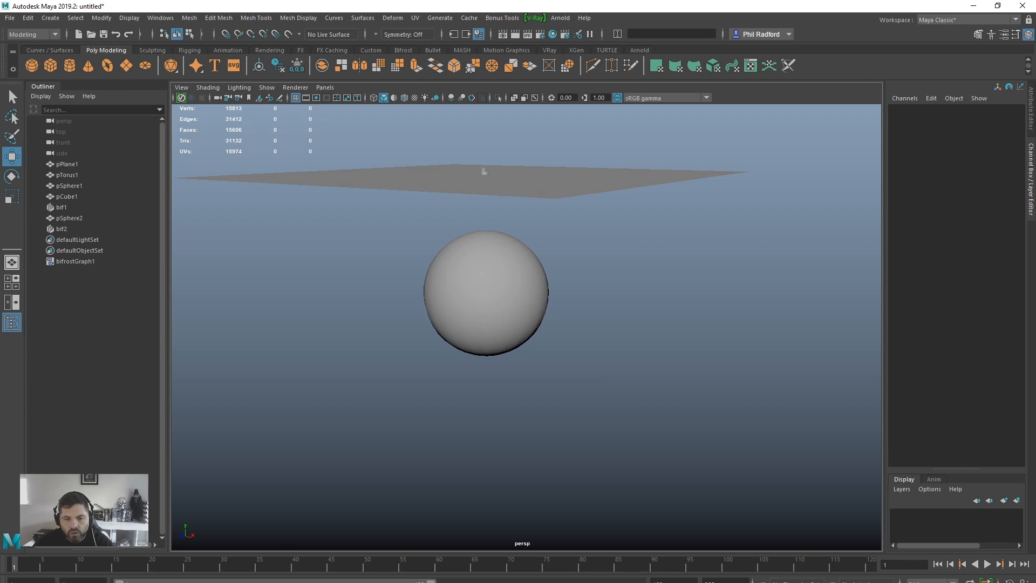
- Reopen the Bifrost Graph Editor at full size and shift mpm_solver_settings, make_mpm_cloth and simulate_mpm closer together
left_click(161, 18)
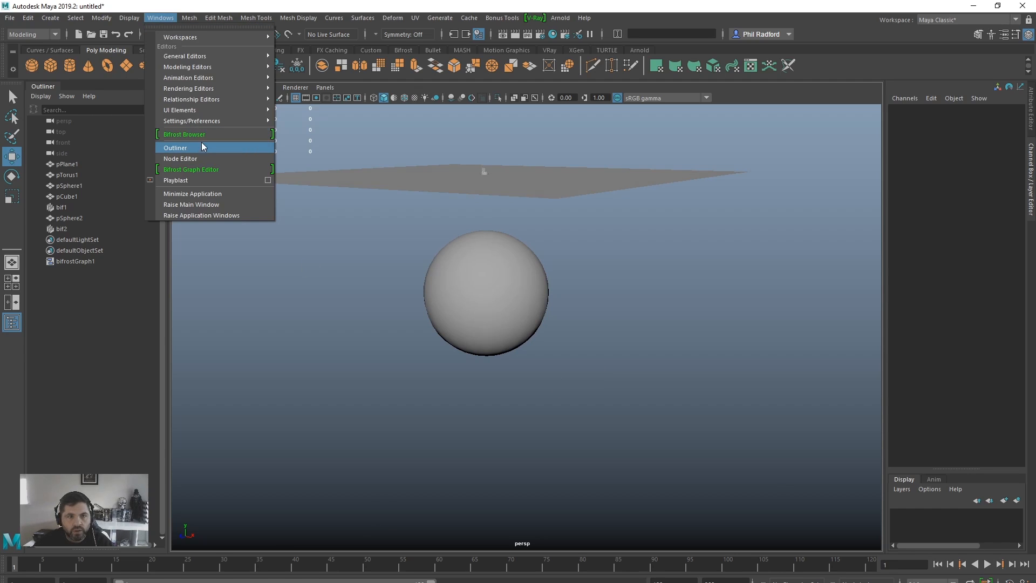
left_click(206, 168)
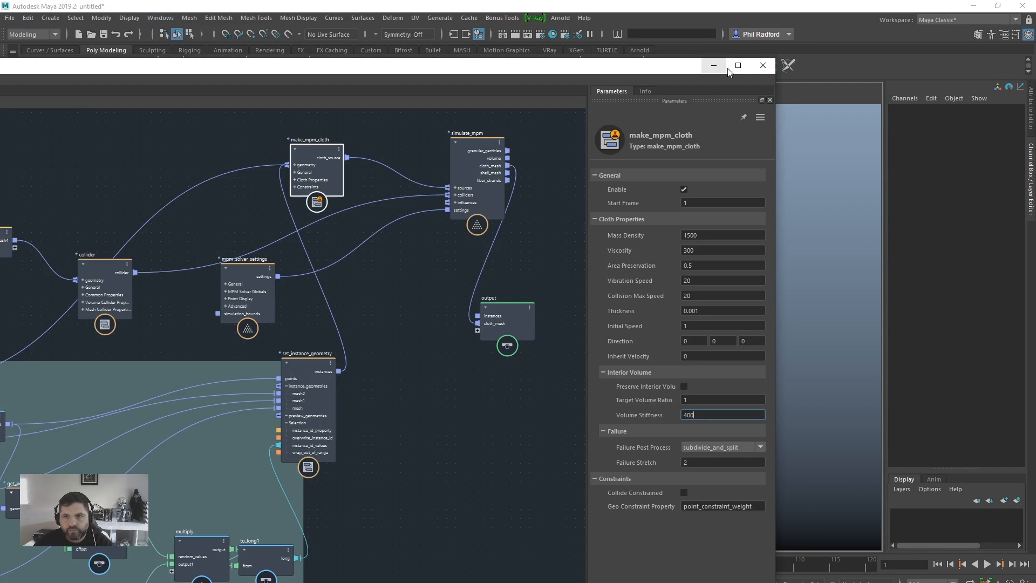
left_click(740, 66)
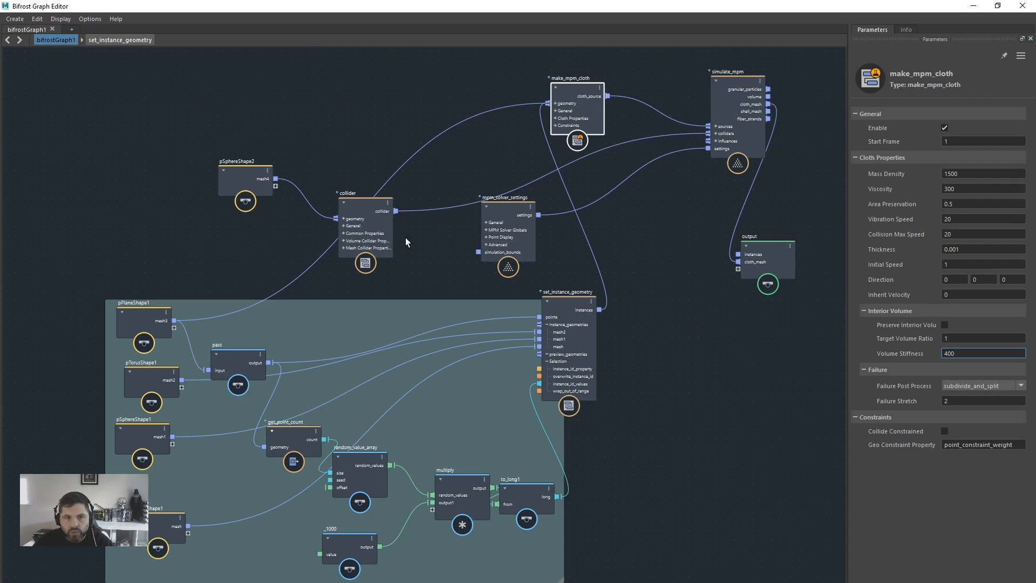
left_click_drag(514, 206, 529, 212)
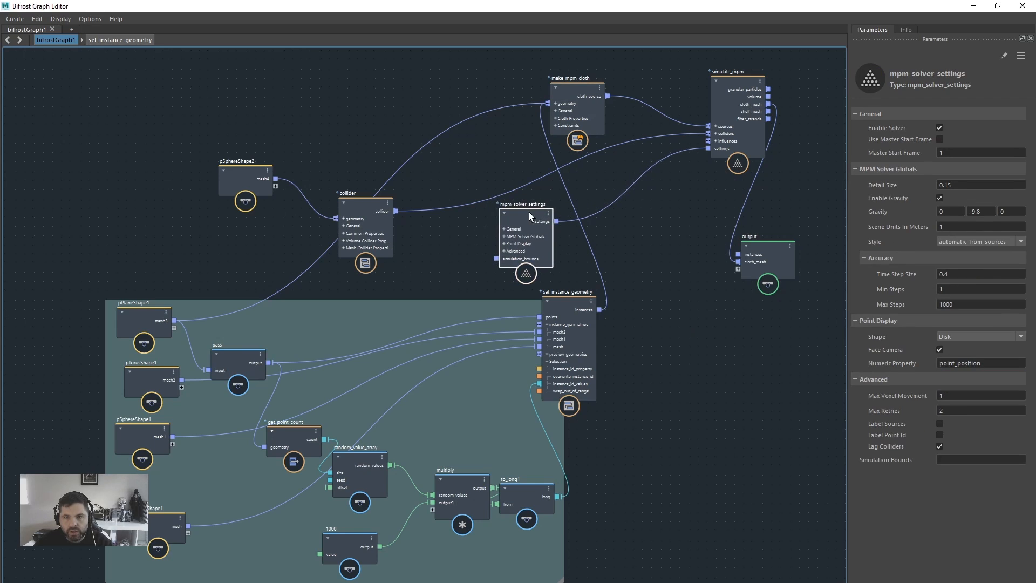
left_click_drag(578, 94, 566, 93)
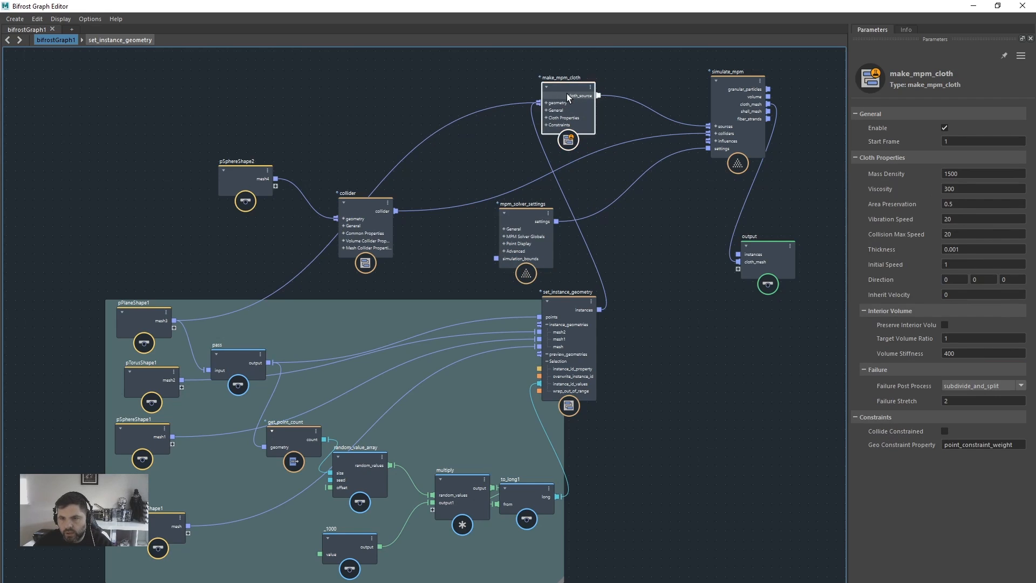
left_click_drag(724, 87, 696, 86)
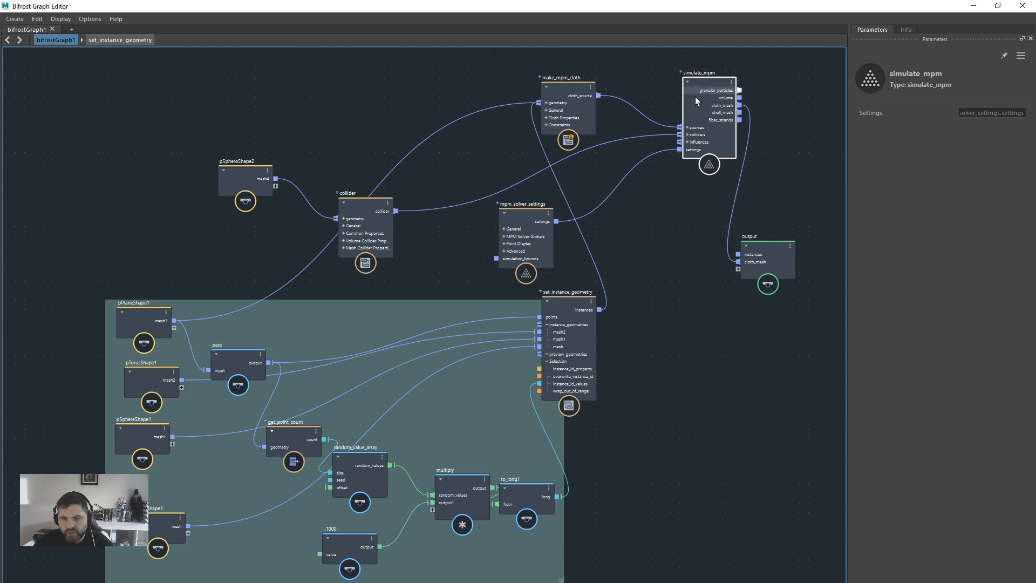
middle_click_drag(650, 406, 575, 384)
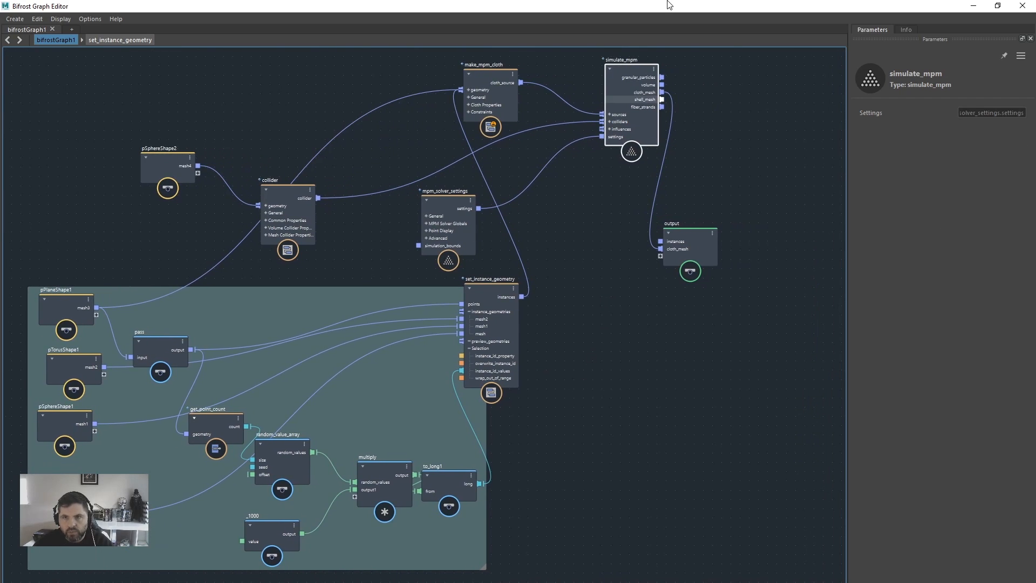
- Move the output node farther from simulate_mpm, reconnect cloth_mesh to a new output port, and check the viewport
mouse_move(671, 3)
left_mouse_down()
mouse_move(657, 359)
mouse_move(671, 3)
left_mouse_up()
left_click_drag(694, 239, 730, 241)
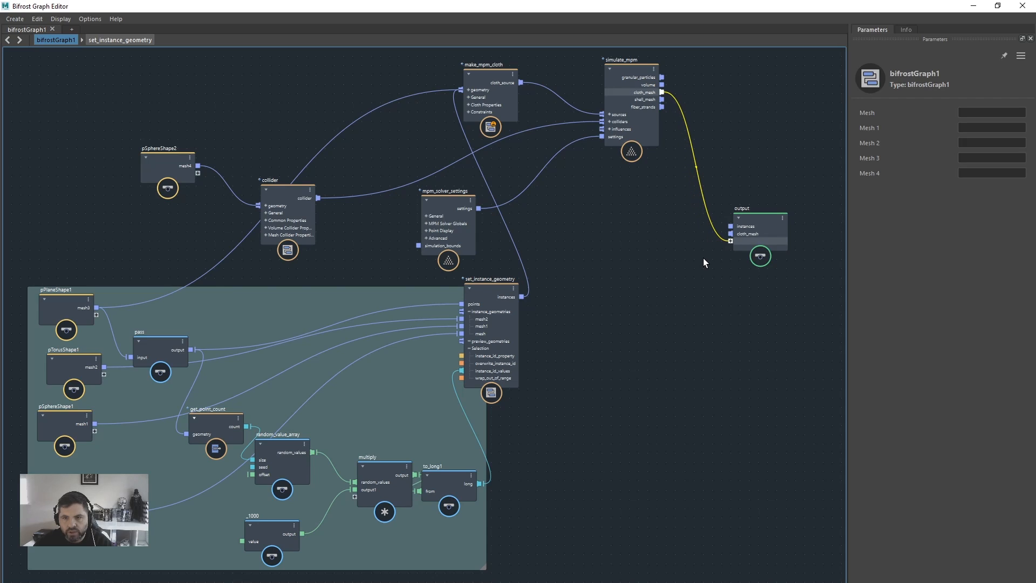
left_click(732, 242)
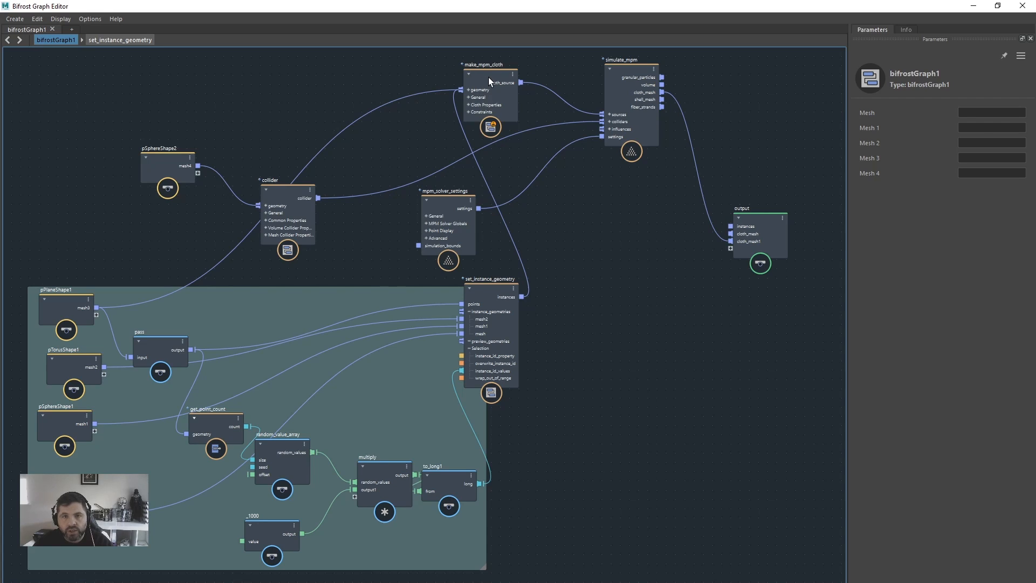
left_click_drag(552, 7, 534, 341)
left_click_drag(559, 214, 493, 190, "alt")
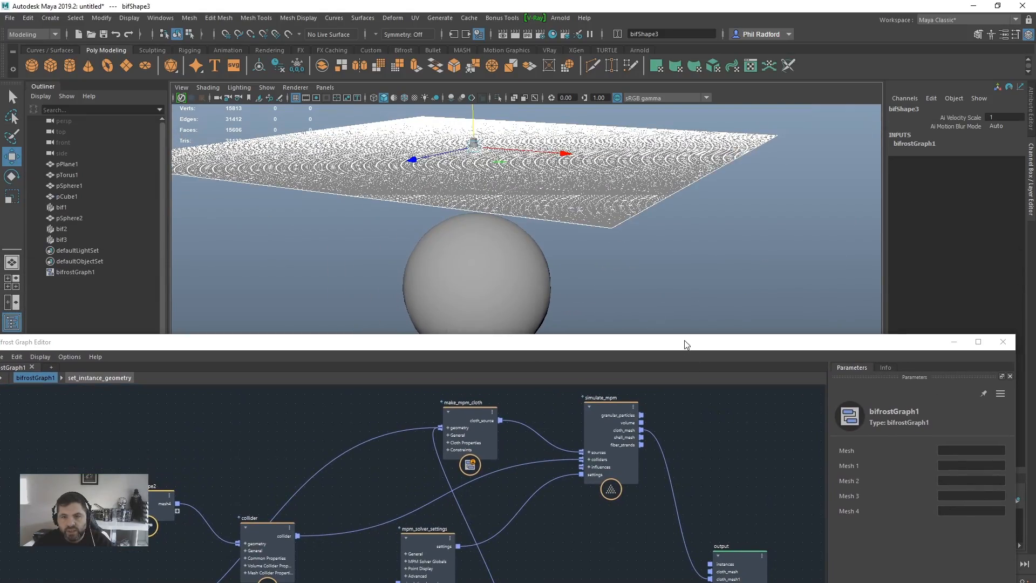
left_click_drag(685, 344, 666, 3)
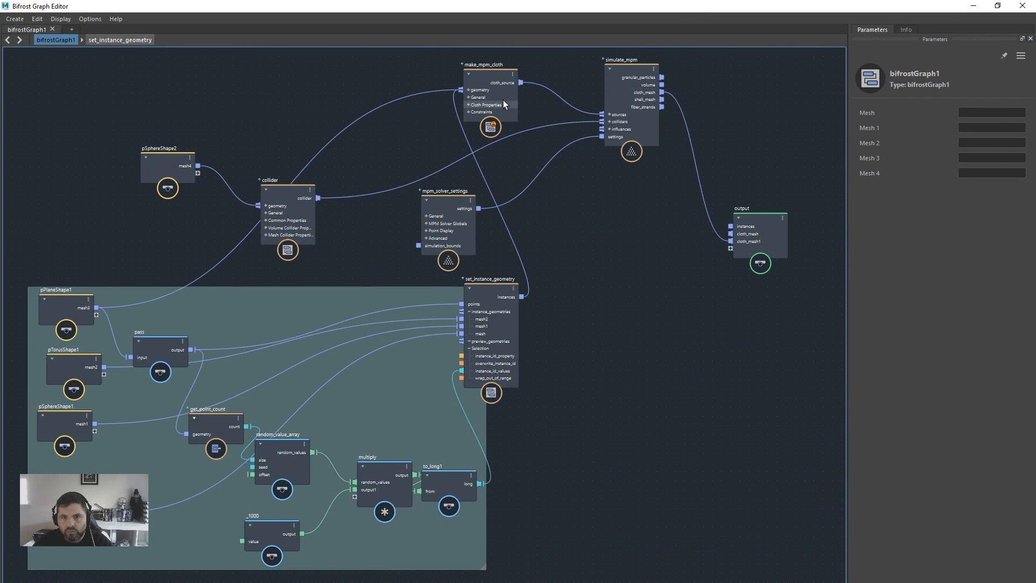
- Set make_mpm_cloth's Failure Post Process to no_failure and move the graph editor aside to inspect the instances above the sphere
left_click(486, 80)
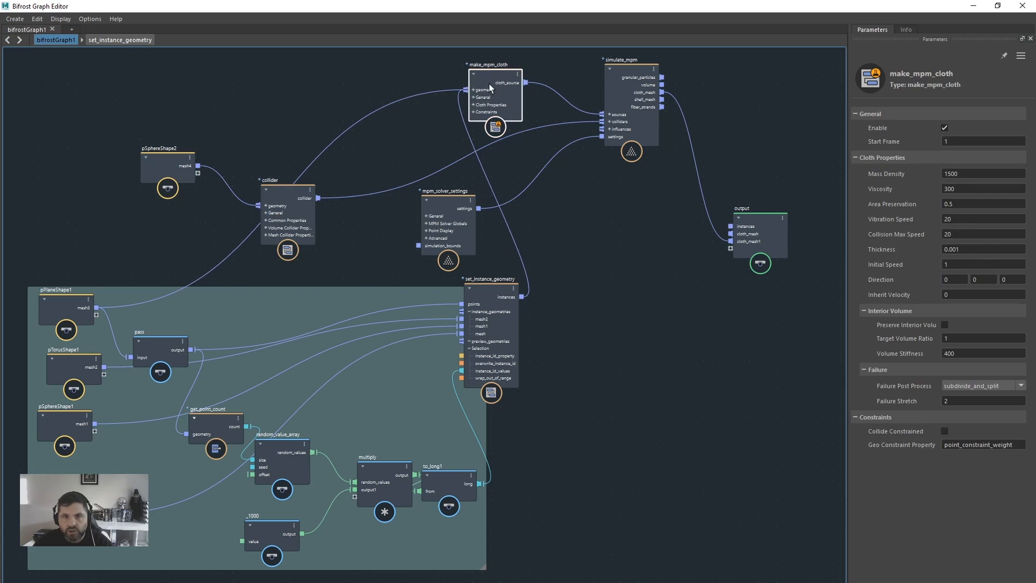
left_click(983, 387)
left_click(983, 393)
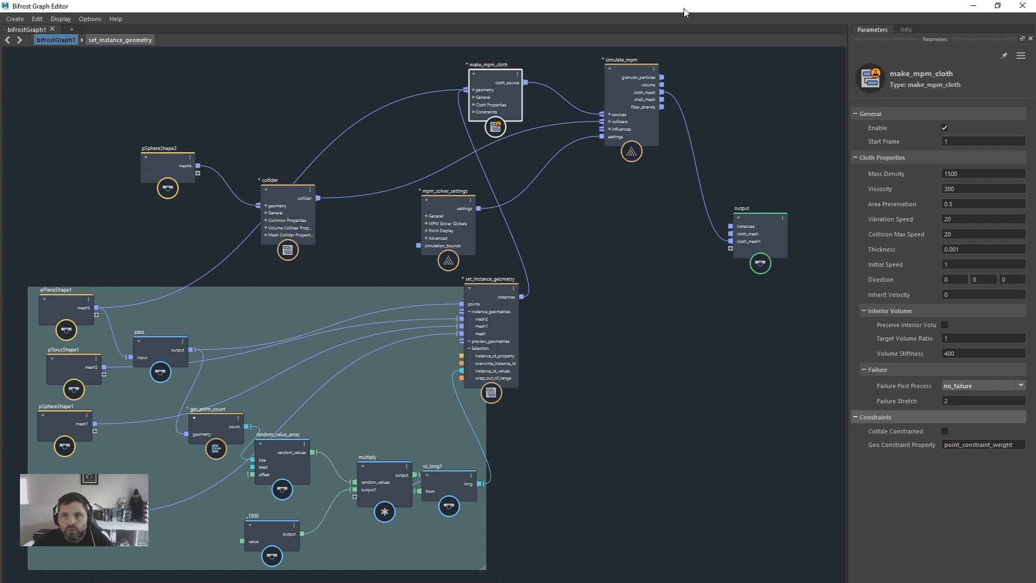
left_click_drag(705, 6, 1, 269)
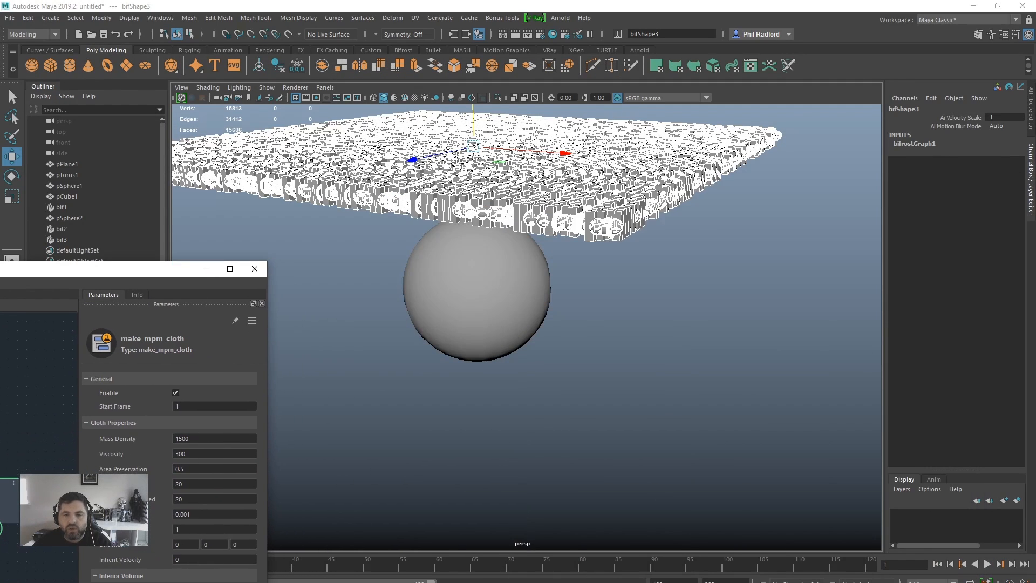
left_click_drag(654, 355, 653, 351, "alt")
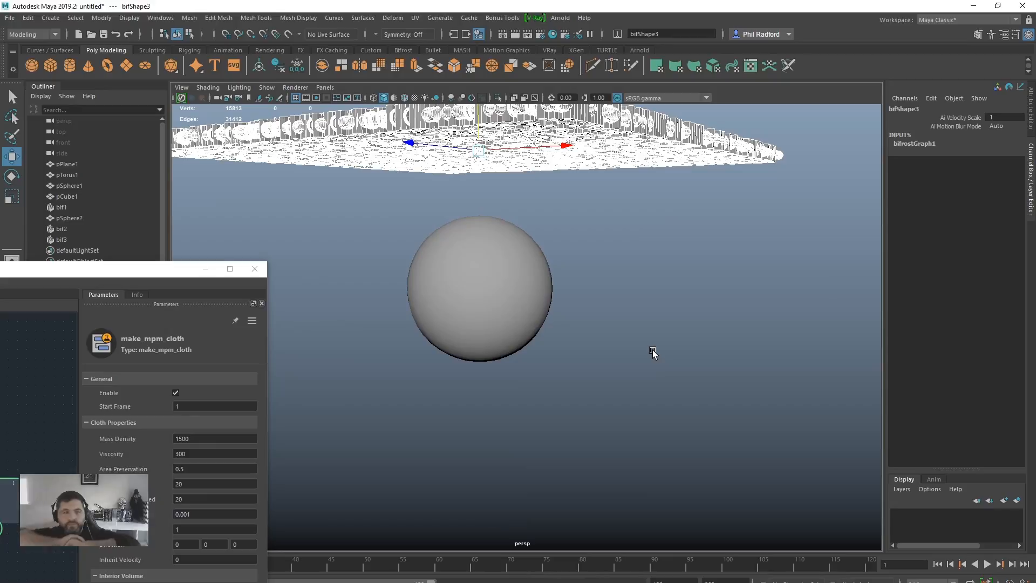
left_click_drag(654, 354, 533, 374, "alt")
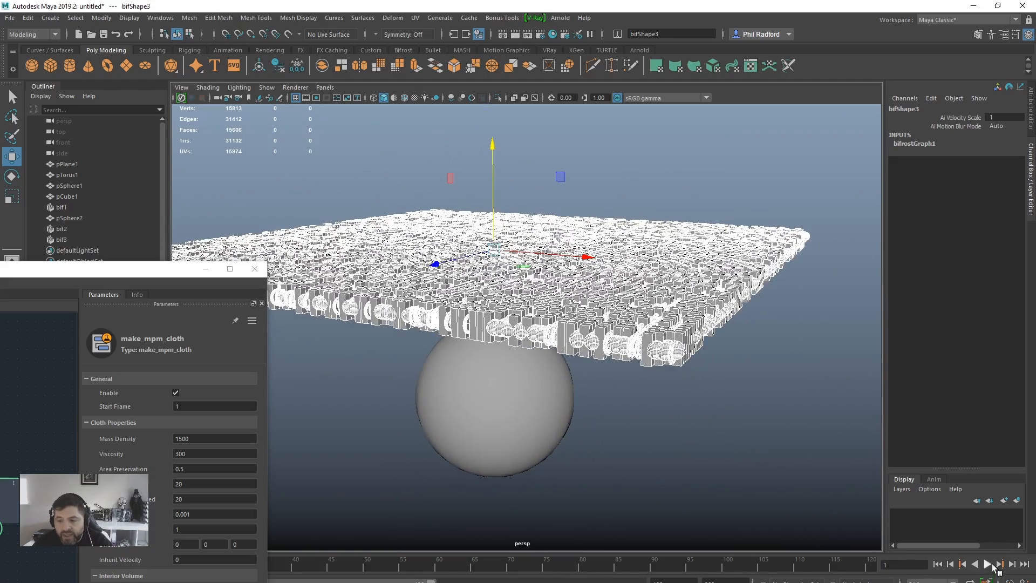
- Play the cloth simulation to frame 42, clear the selection, and inspect the instanced meshes draped over the sphere up close and from farther away
left_click(987, 564)
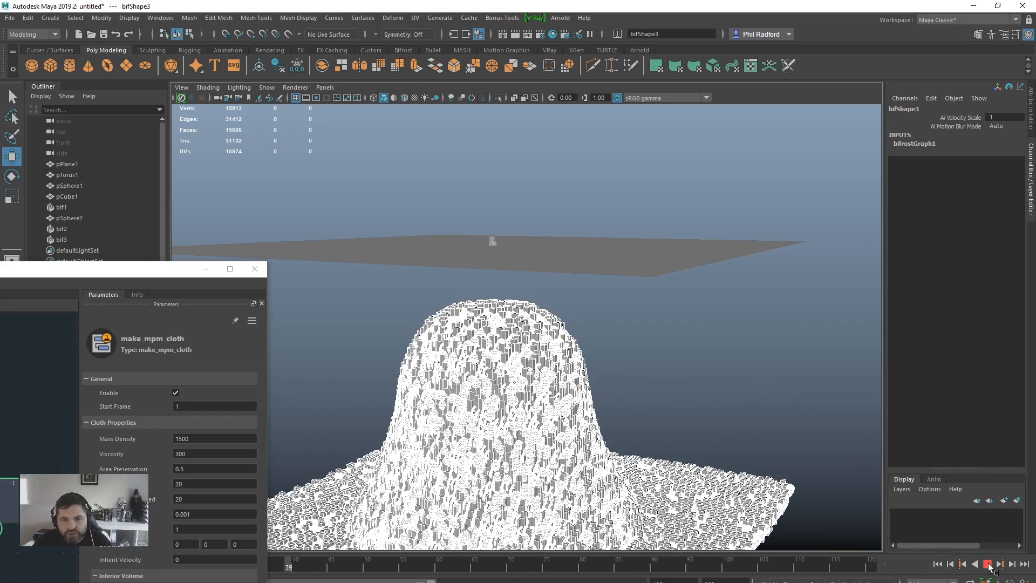
left_click(990, 566)
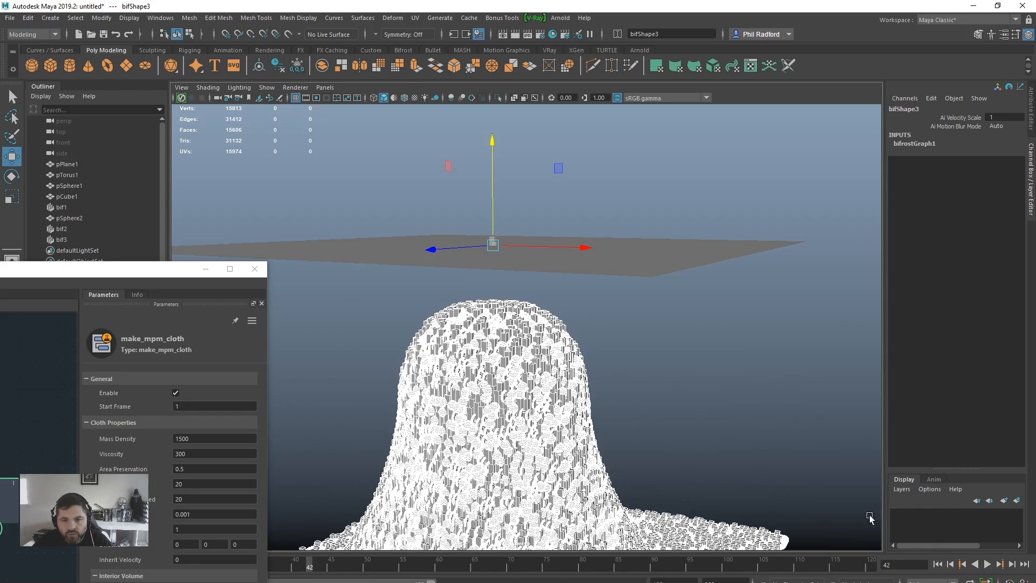
left_click(648, 342)
right_click_drag(458, 412, 496, 359, "alt")
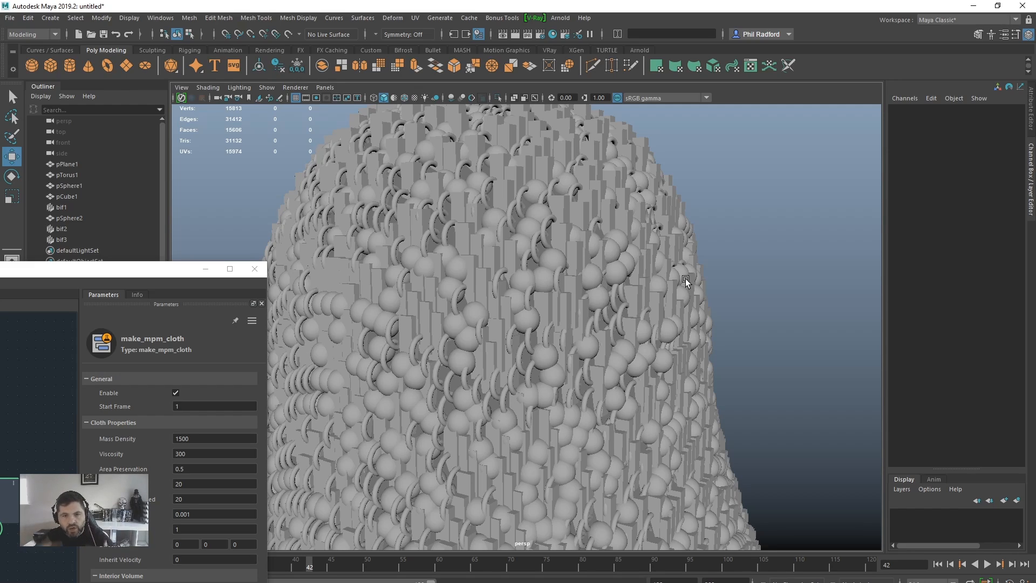
scroll(686, 279, "down", 5)
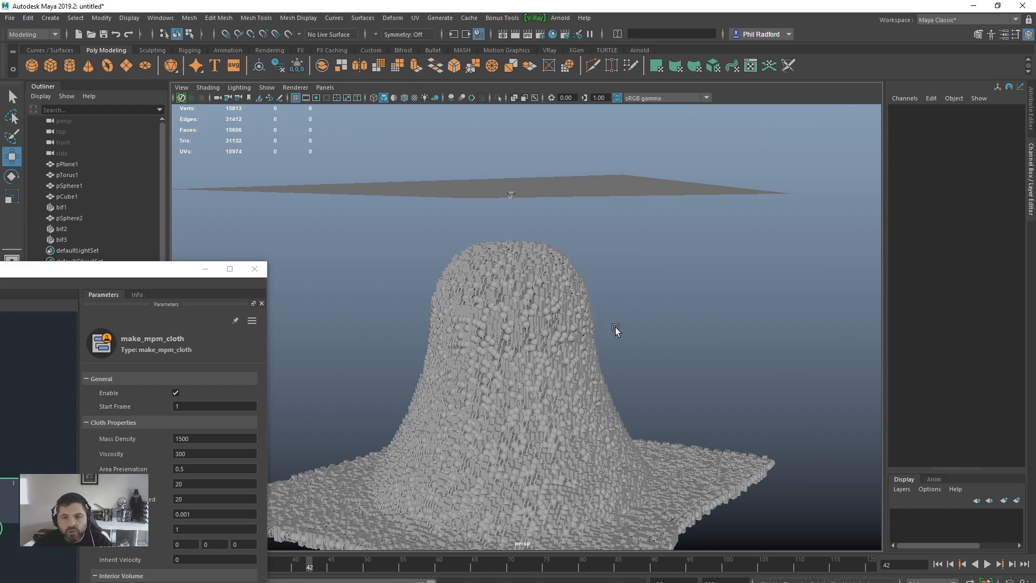
left_click_drag(615, 327, 486, 323, "alt")
scroll(448, 315, "down", 3)
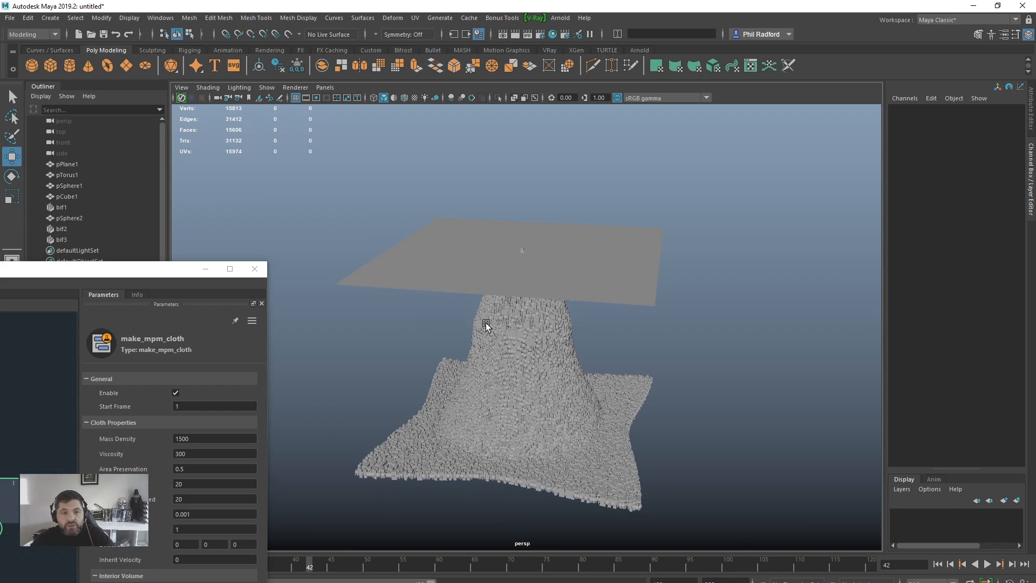
- Bring the Bifrost Graph Editor back at full size and fit the whole node graph in it
left_click(230, 270)
left_click_drag(0, 8, 762, 4)
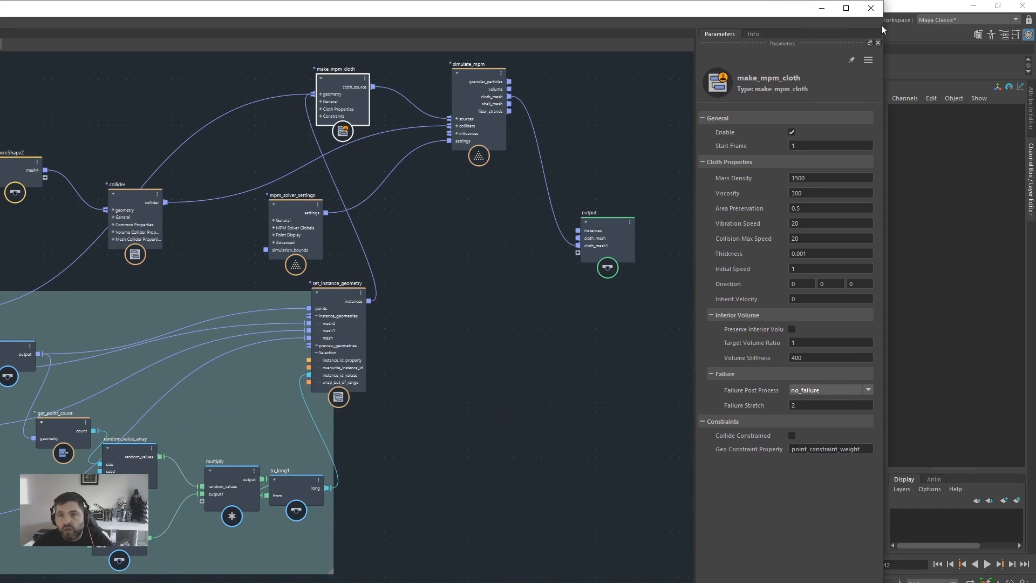
left_click(846, 7)
key("a")
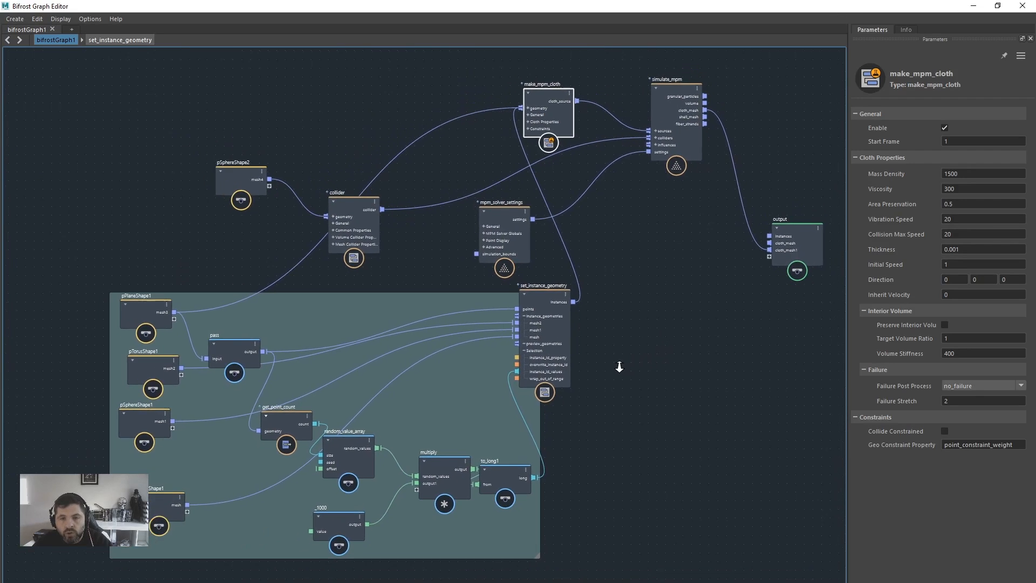
- Tidy the graph by shifting set_instance_geometry farther into its backdrop and moving collider, make_mpm_cloth, mpm_solver_settings and output upward
left_click_drag(516, 309, 488, 317)
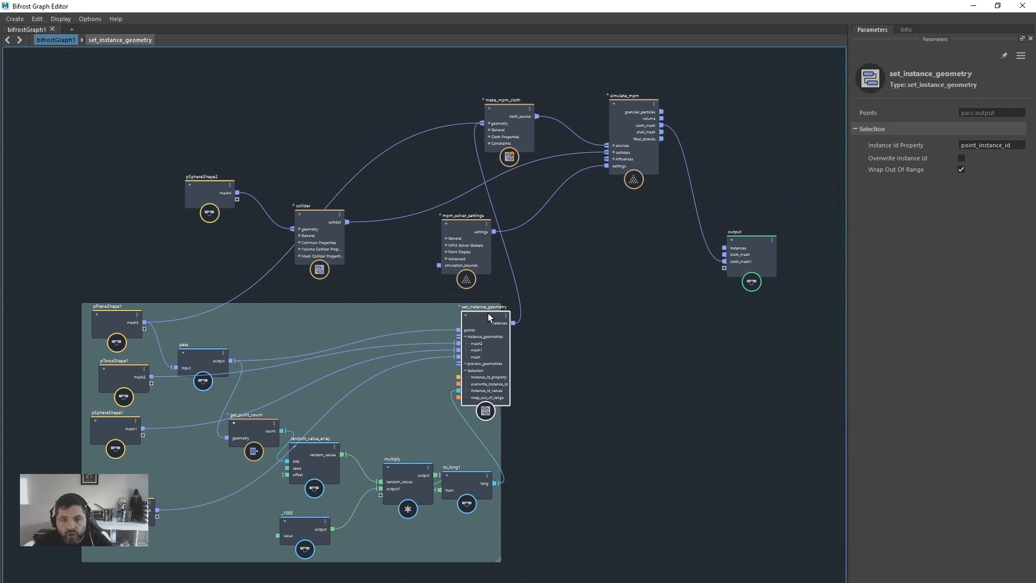
left_click_drag(313, 215, 302, 151)
left_click(588, 108)
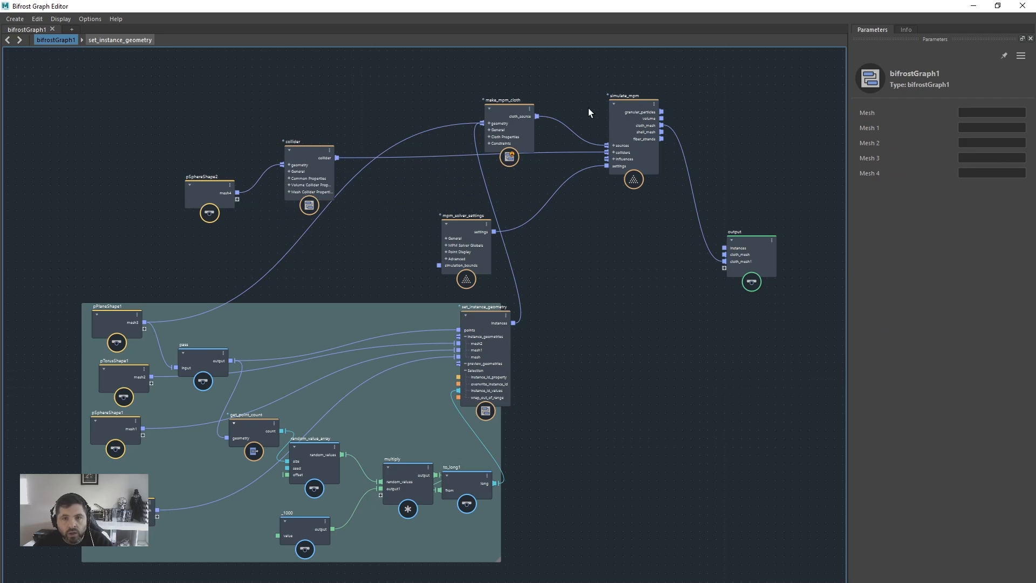
left_click_drag(509, 113, 500, 106)
left_click_drag(475, 232, 433, 216)
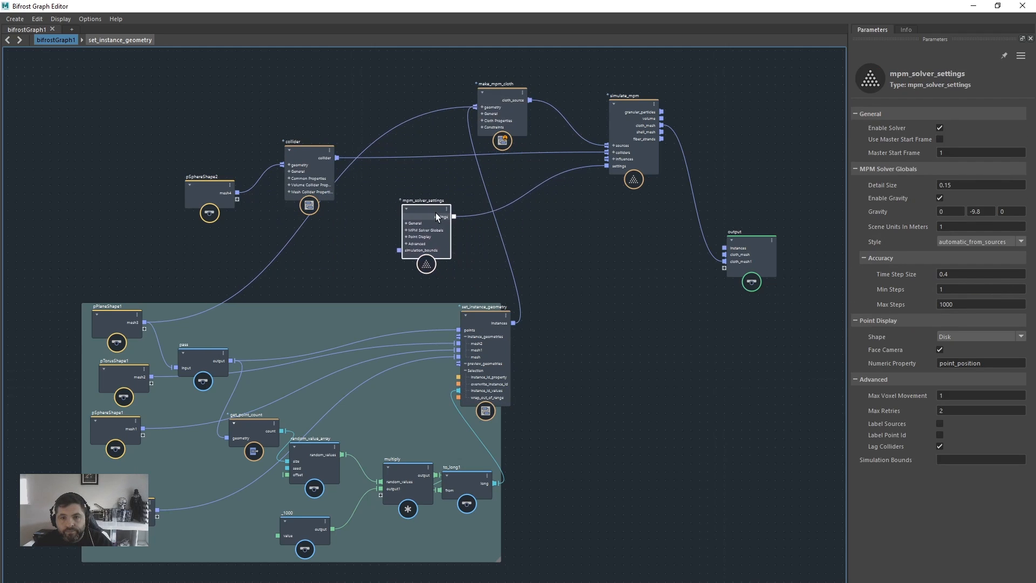
left_click_drag(745, 242, 744, 135)
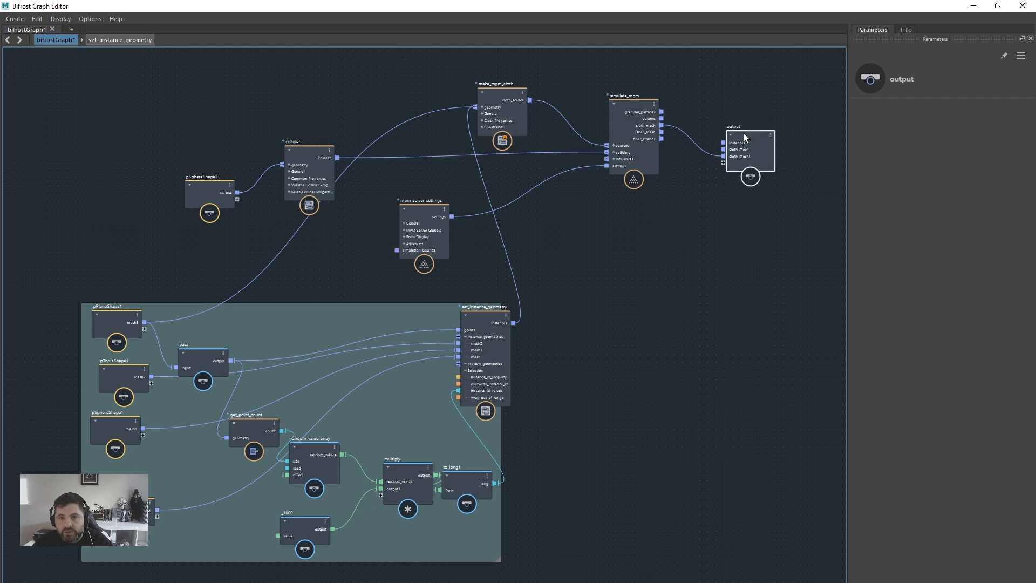
left_click(653, 301)
scroll(652, 301, "up", 3)
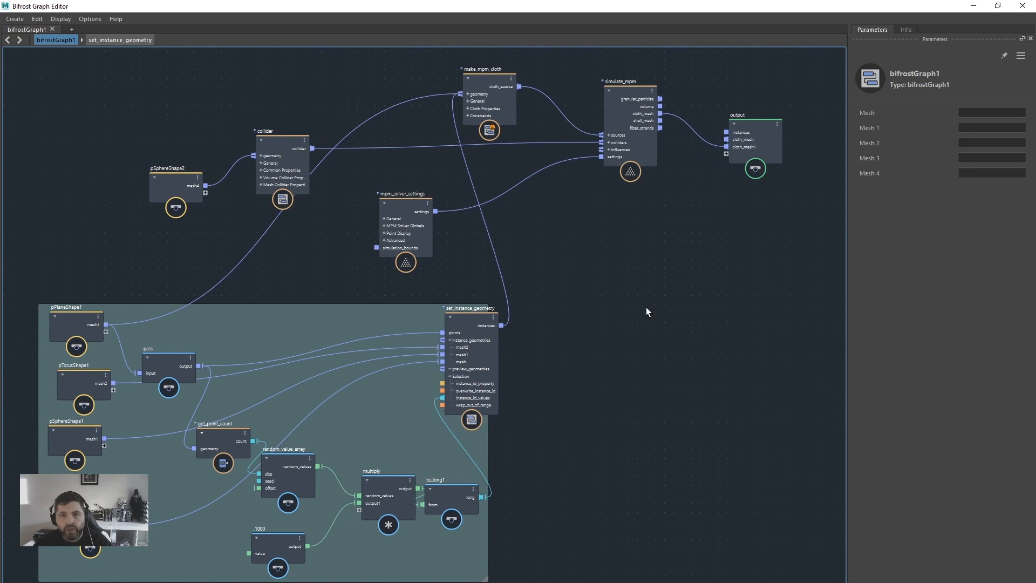